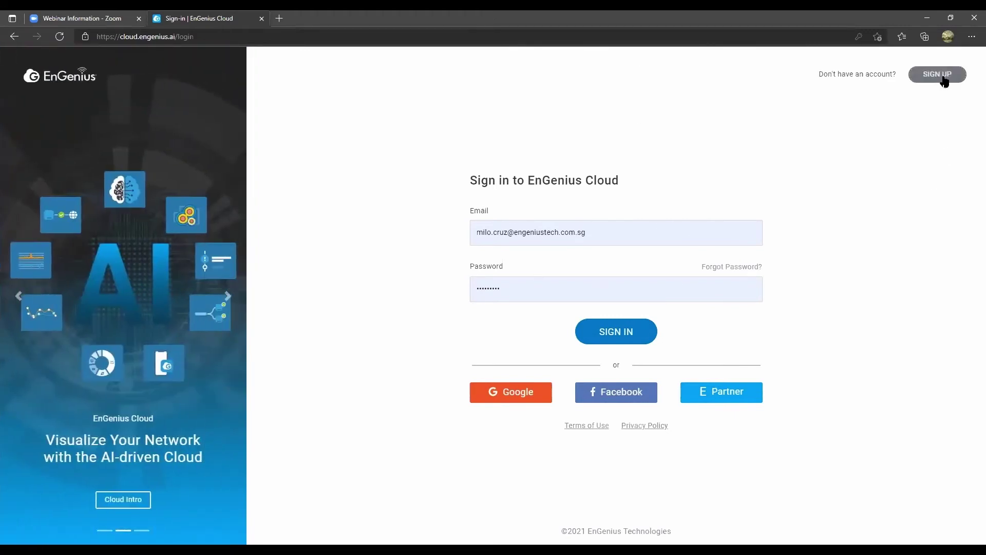
# Step: Sign in to EnGenius Cloud with the account credentials already filled in
pyautogui.click(637, 329)
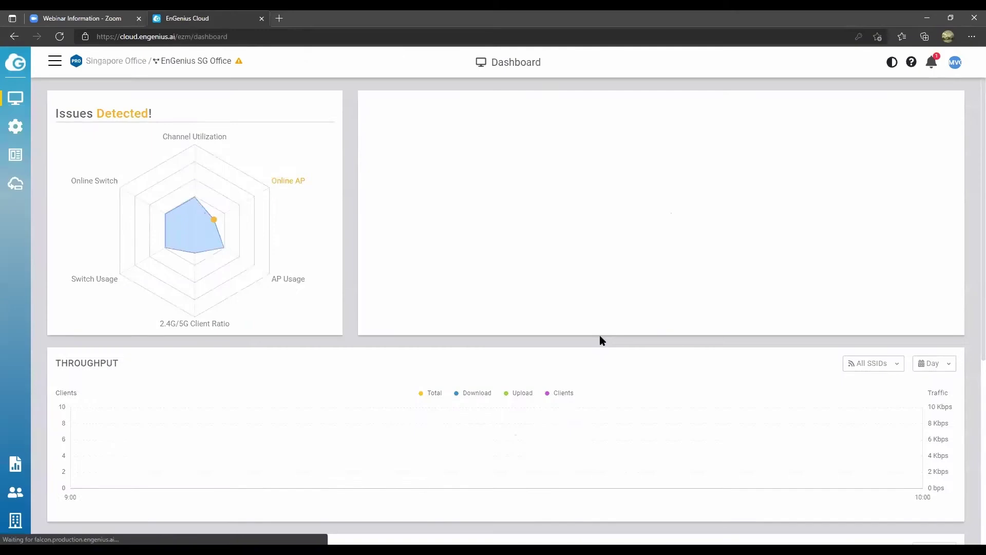
pyautogui.moveTo(315, 170)
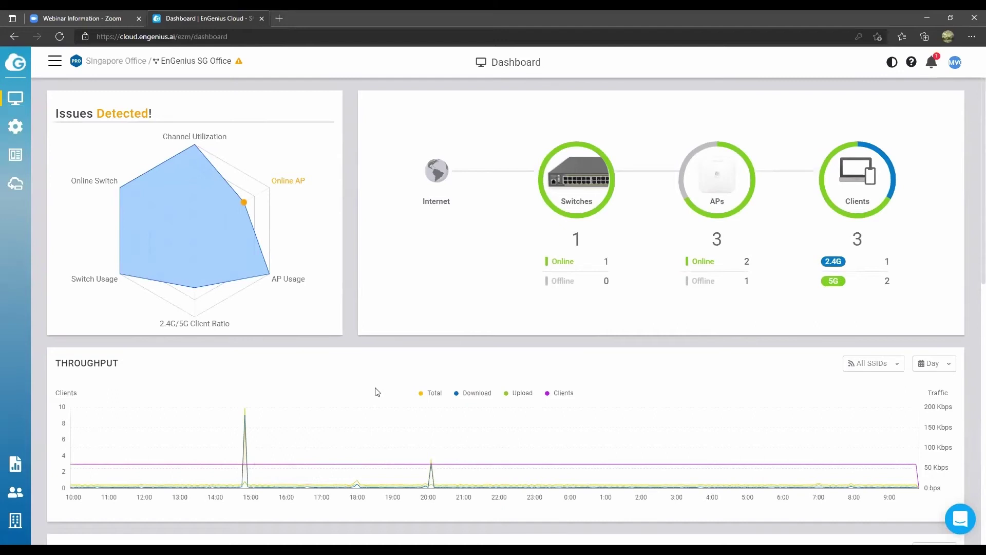
# Step: Look through the list of organizations, expanding and collapsing the networks under Singapore Office
pyautogui.click(55, 63)
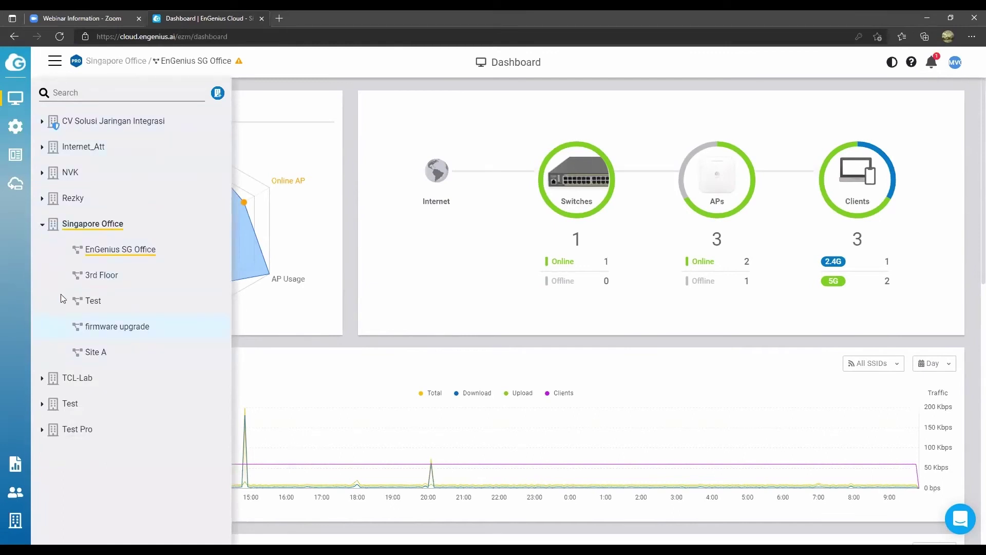
pyautogui.click(43, 226)
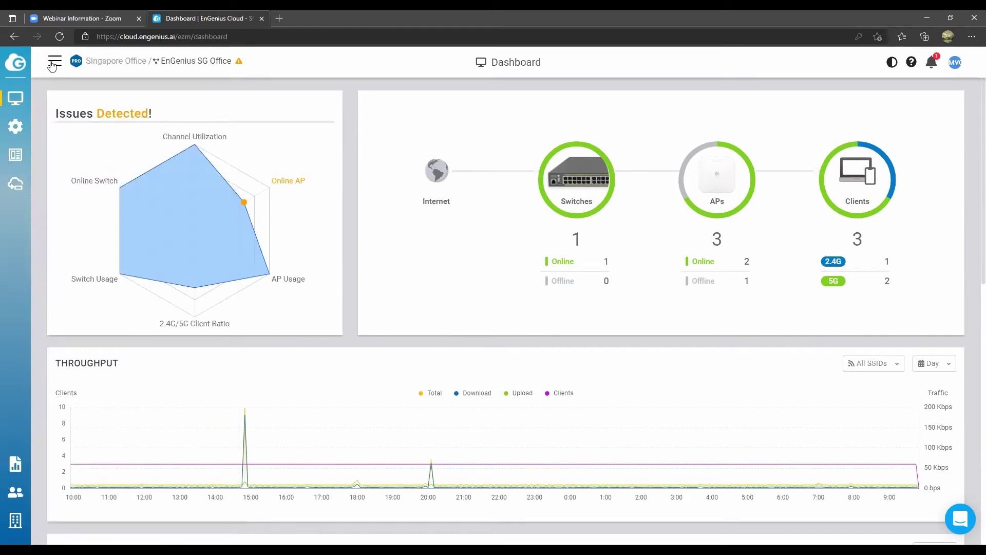
pyautogui.click(55, 61)
pyautogui.click(41, 226)
pyautogui.moveTo(55, 64)
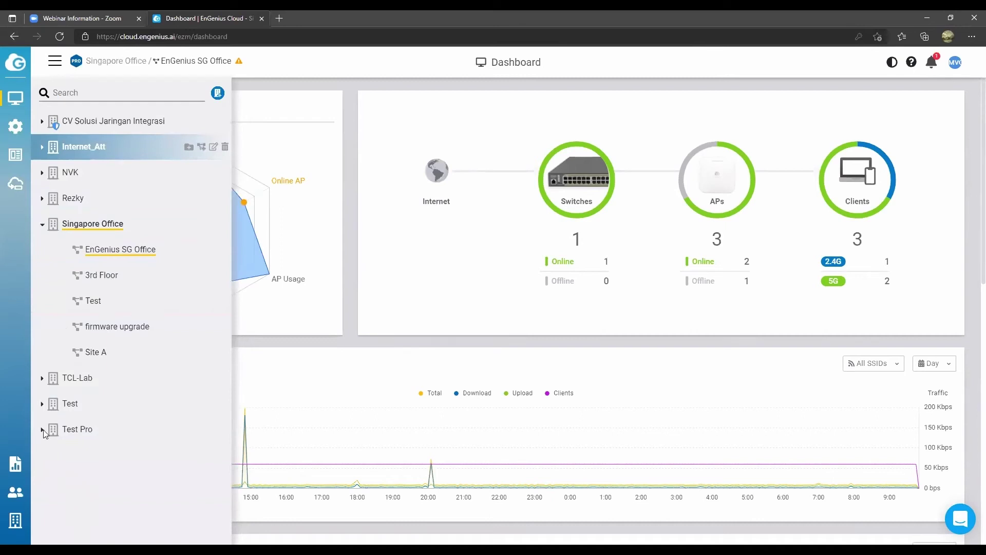
pyautogui.click(44, 227)
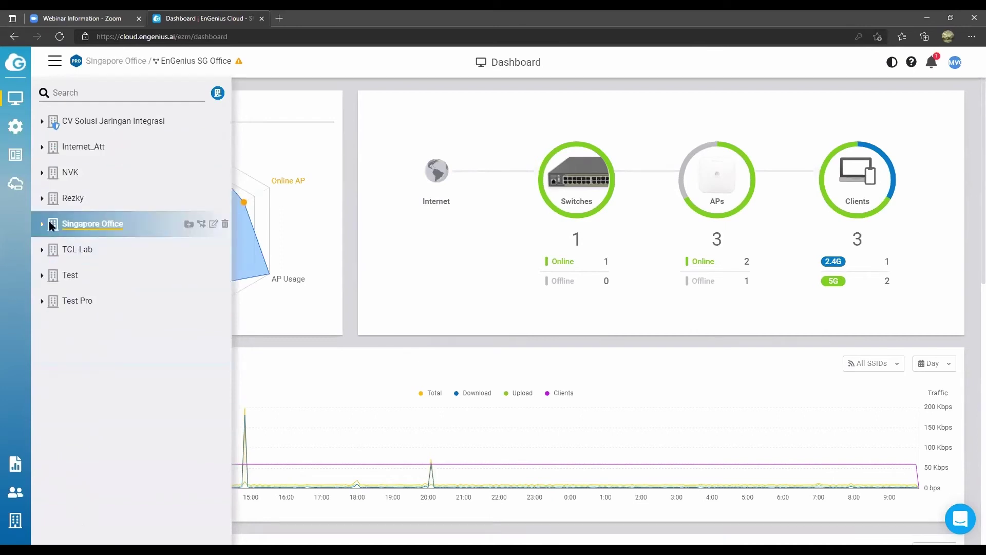
pyautogui.click(59, 176)
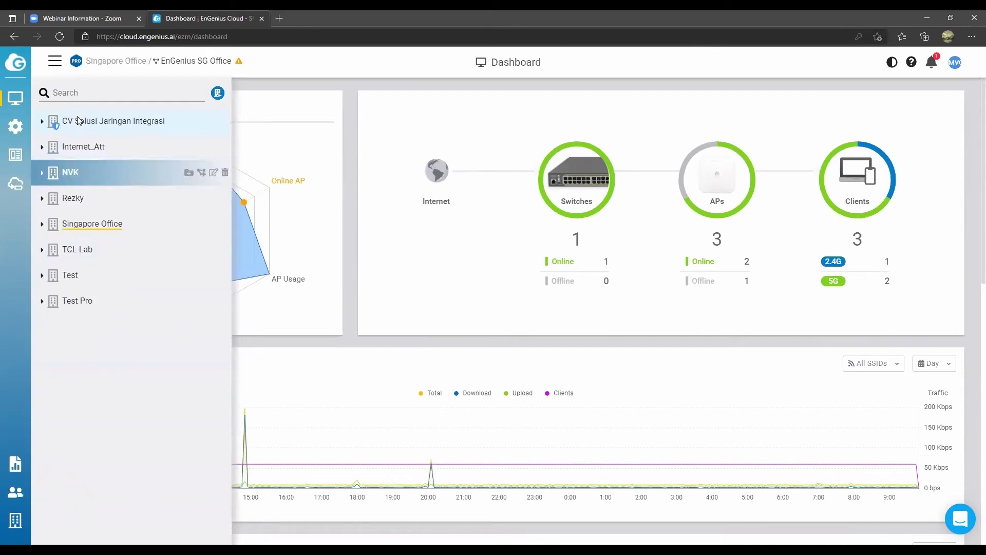
# Step: View the dashboards of the Rezky and NVK organizations
pyautogui.doubleClick(79, 198)
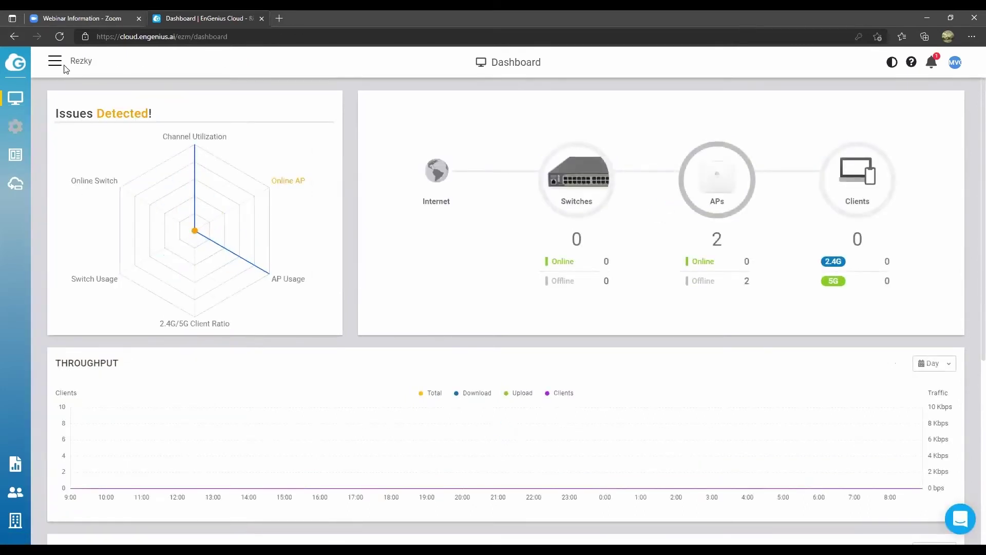
pyautogui.click(55, 60)
pyautogui.doubleClick(72, 178)
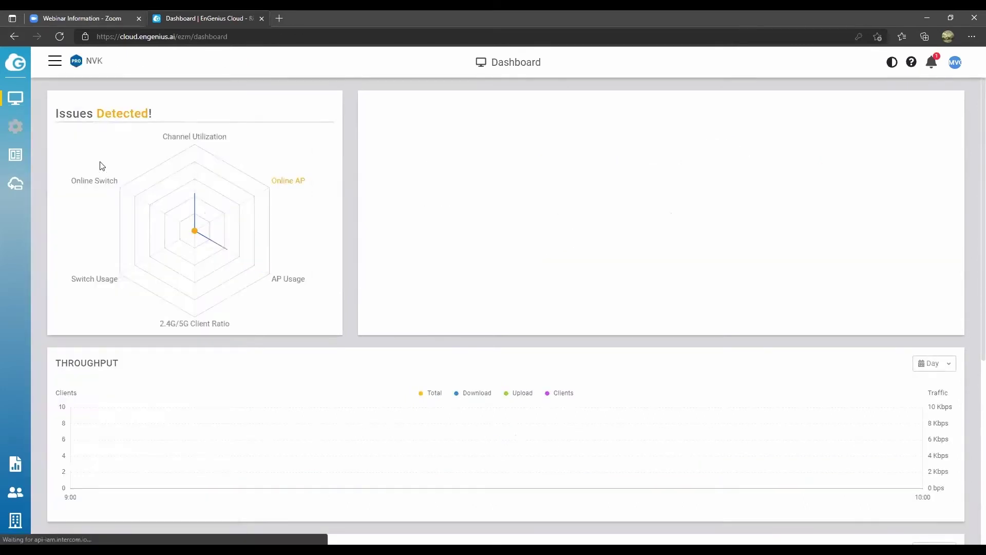
# Step: Switch to the EnGenius SG Office network under Singapore Office and view its detected issues summary
pyautogui.click(55, 62)
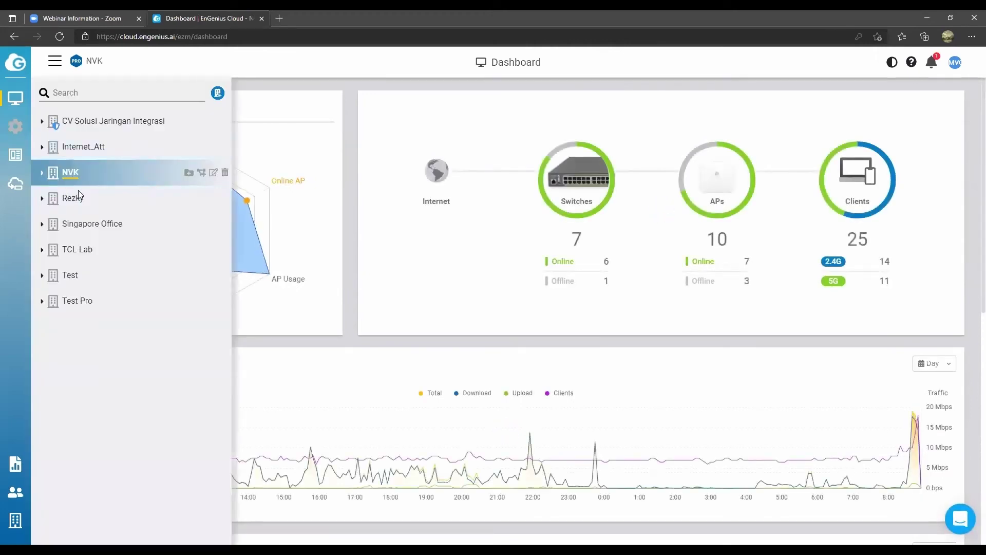
pyautogui.doubleClick(80, 224)
pyautogui.click(55, 61)
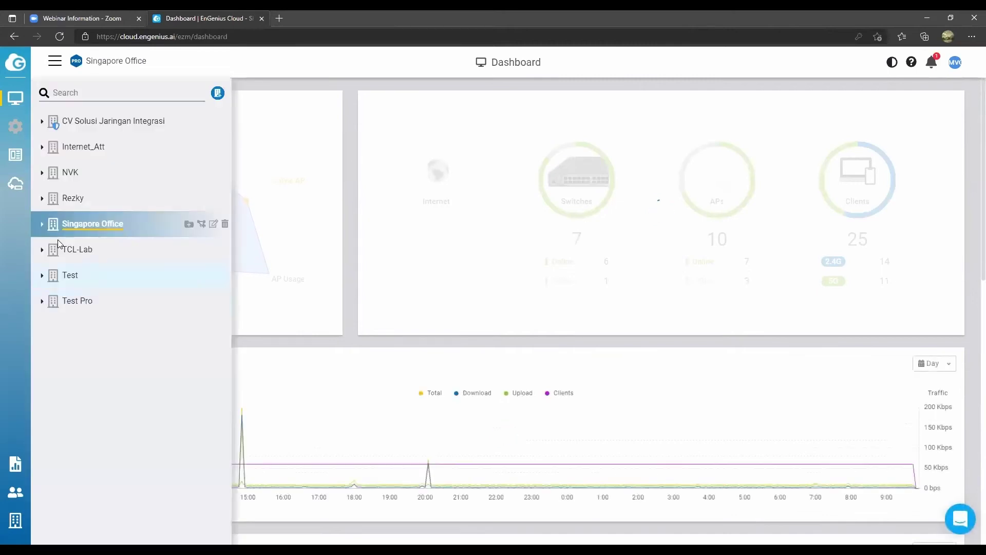
pyautogui.click(42, 224)
pyautogui.click(104, 248)
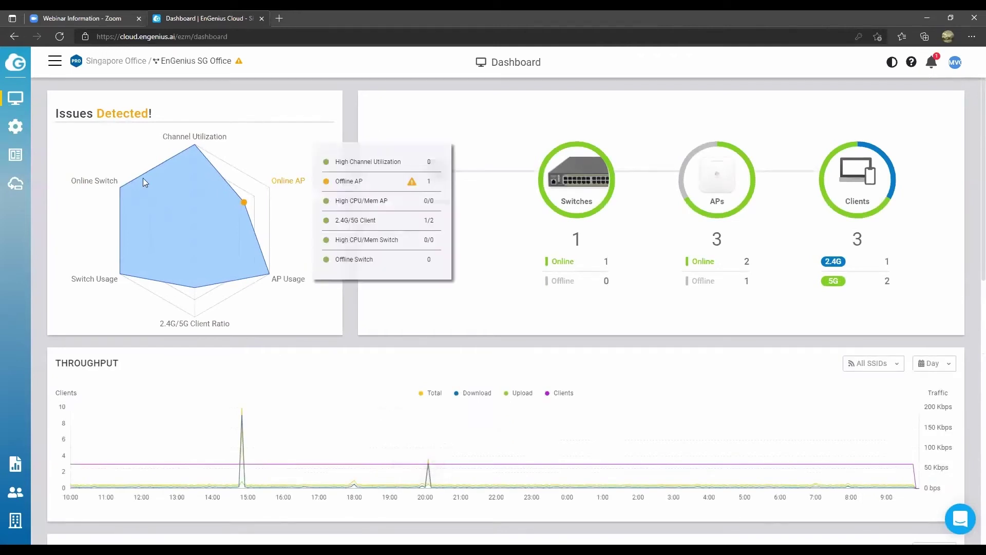
pyautogui.moveTo(67, 200)
pyautogui.moveTo(291, 192)
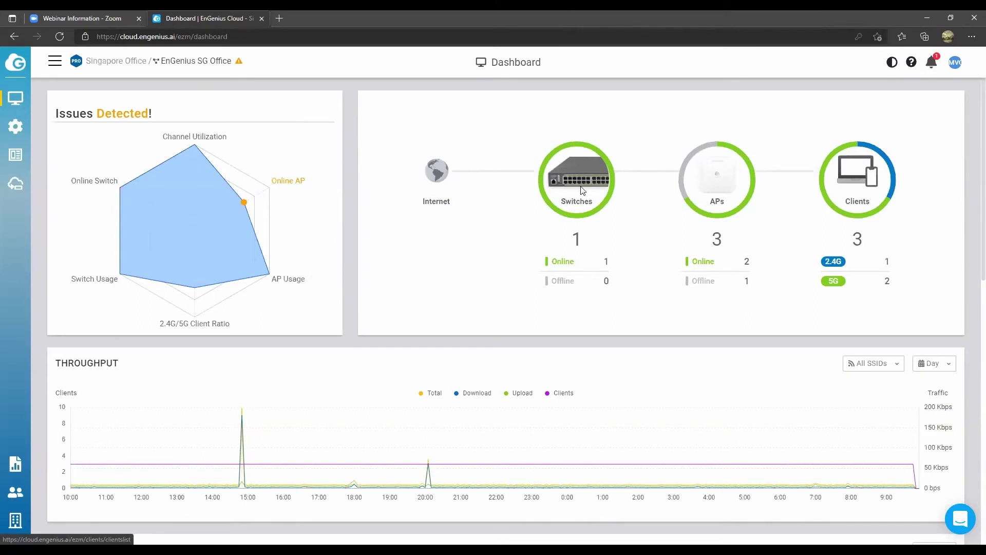
# Step: Set the Throughput chart's period to Month
pyautogui.scroll(-4, 583, 191)
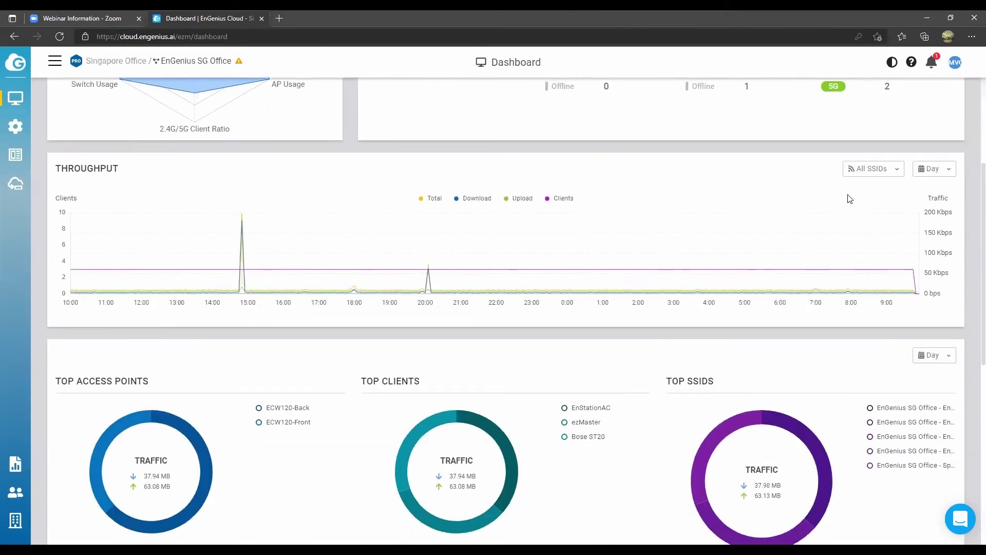
pyautogui.click(934, 153)
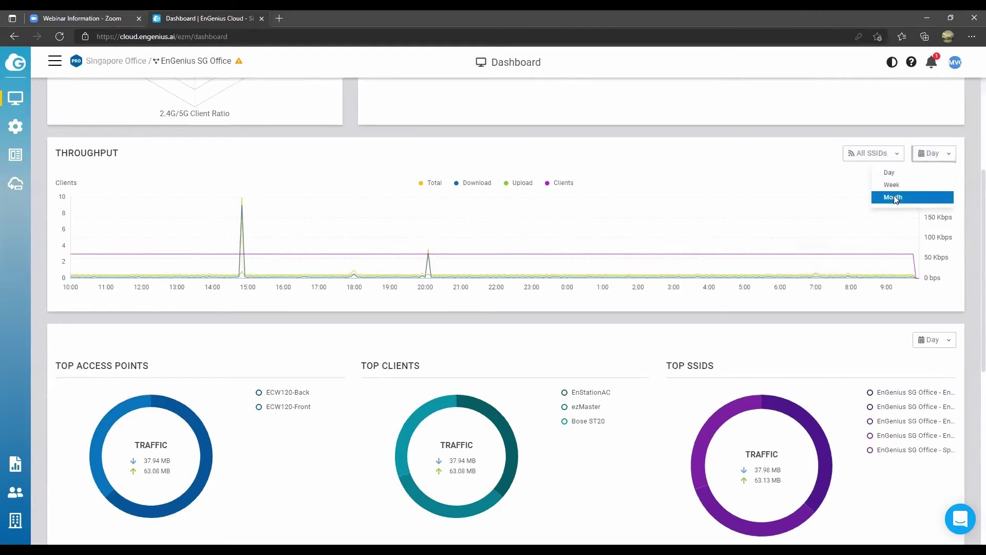
pyautogui.click(893, 197)
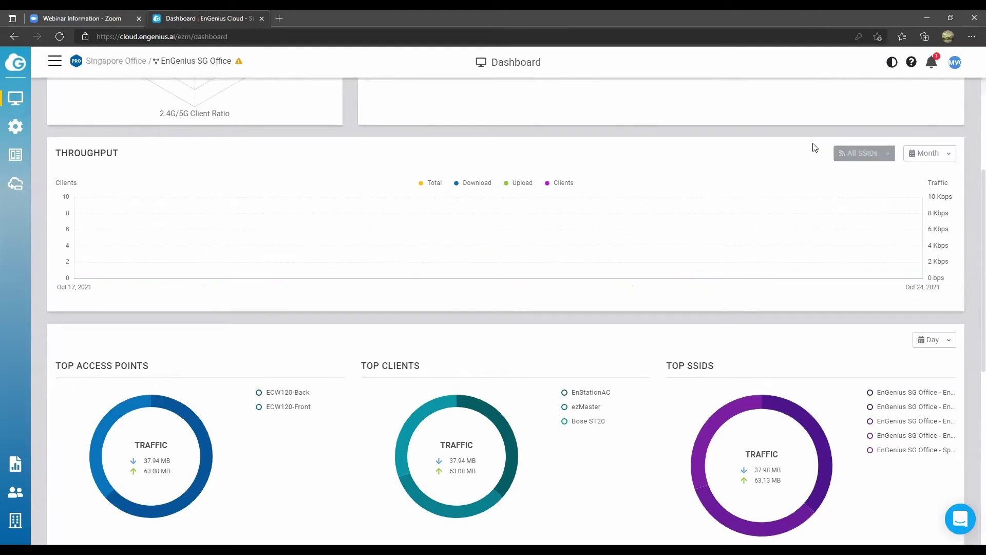
pyautogui.click(841, 155)
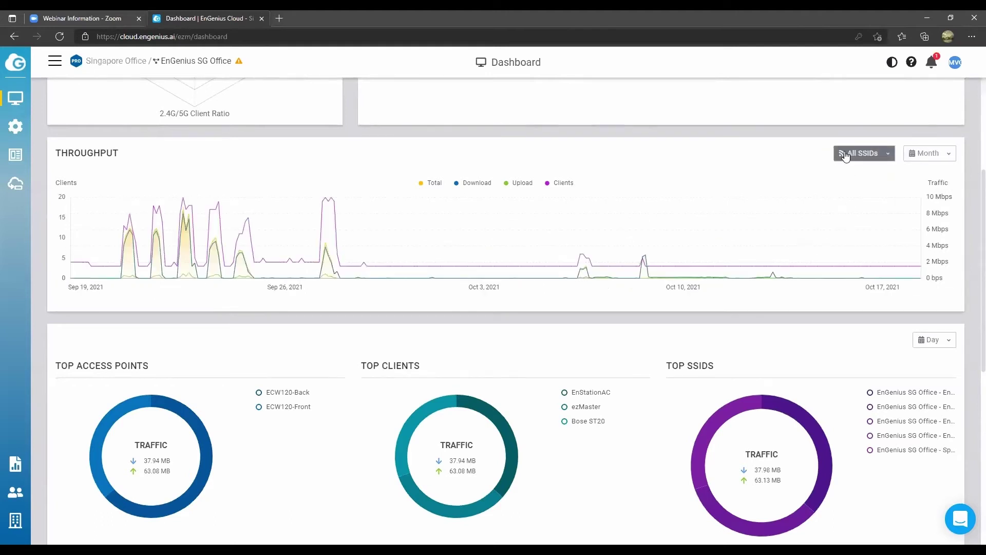
pyautogui.click(919, 154)
pyautogui.click(904, 197)
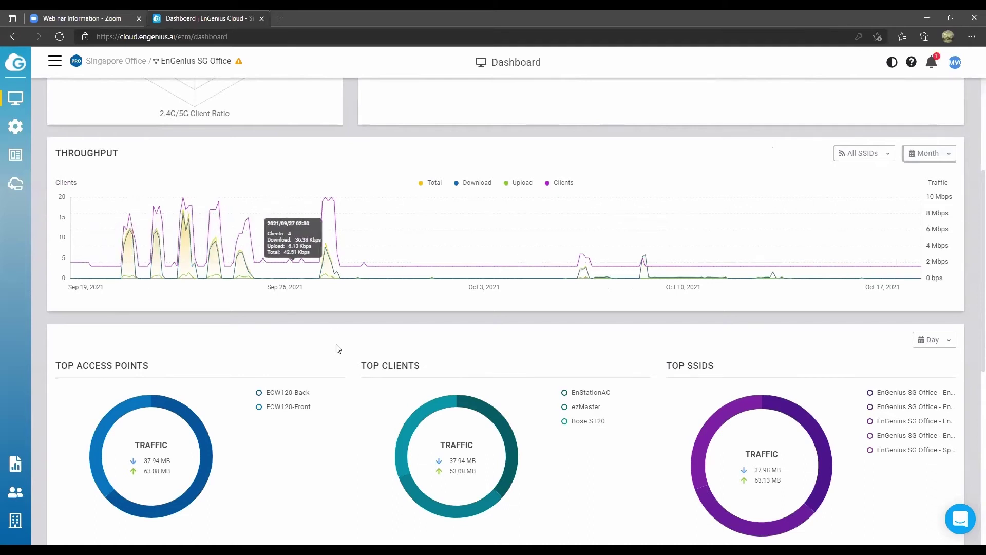
# Step: Set the period of the top access points, clients and SSIDs statistics to Month
pyautogui.scroll(-3, 344, 362)
pyautogui.scroll(-3, 346, 365)
pyautogui.scroll(4, 846, 231)
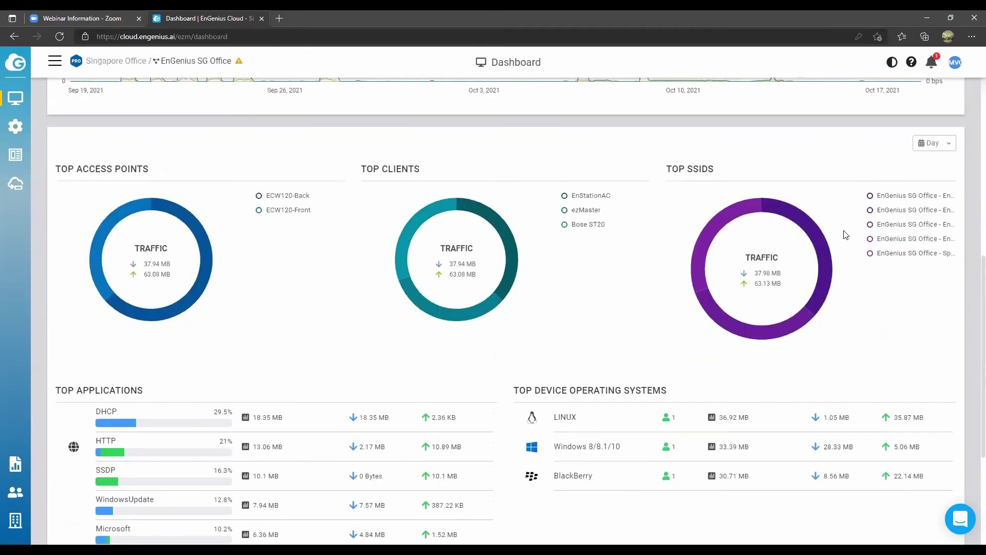
pyautogui.click(934, 270)
pyautogui.click(918, 313)
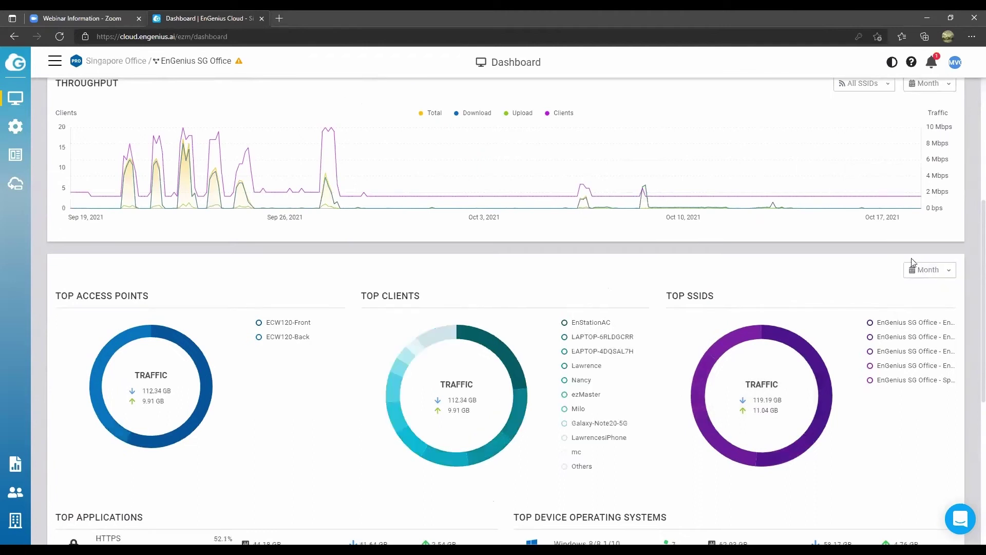
# Step: Review the monthly traffic charts, top applications and top device operating systems, and recheck the network's issues summary
pyautogui.scroll(-5, 565, 297)
pyautogui.scroll(4, 334, 282)
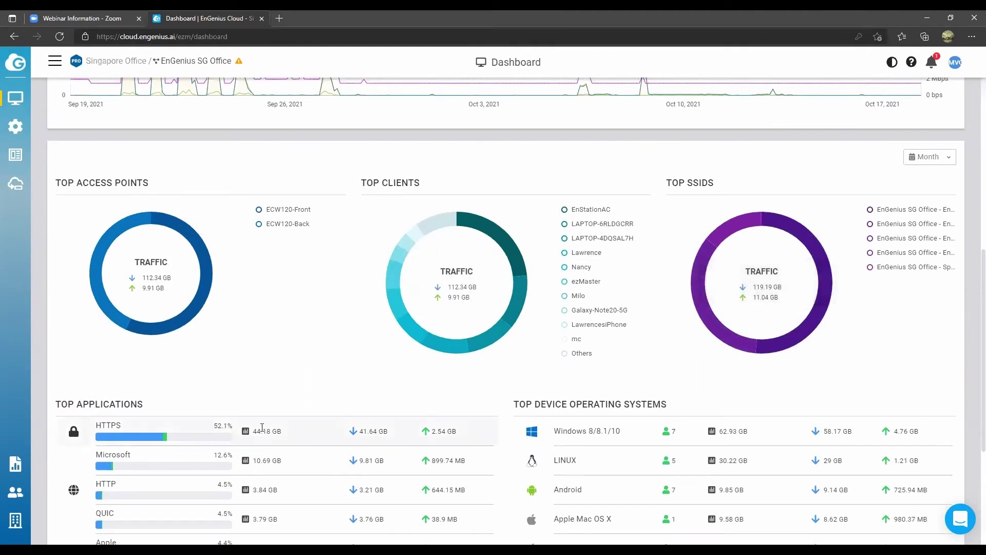
pyautogui.moveTo(265, 214)
pyautogui.scroll(-4, 497, 304)
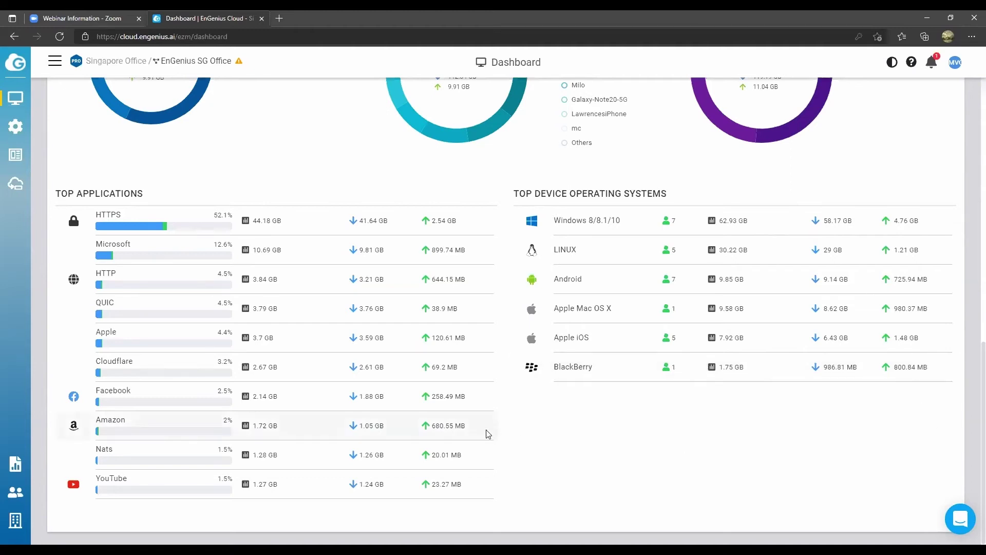
pyautogui.scroll(15, 488, 434)
pyautogui.moveTo(290, 244)
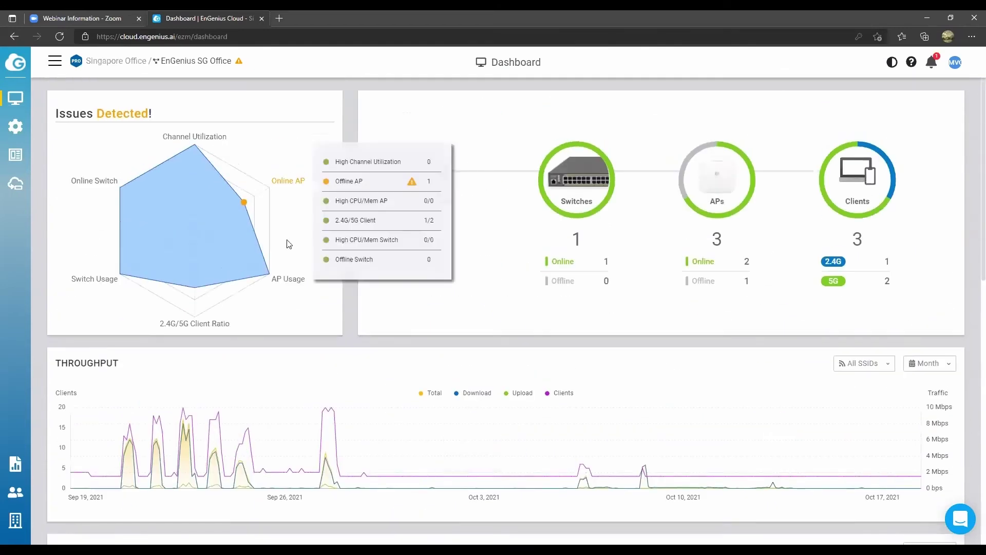
# Step: Look over the available management, configuration and organization functions
pyautogui.moveTo(20, 97)
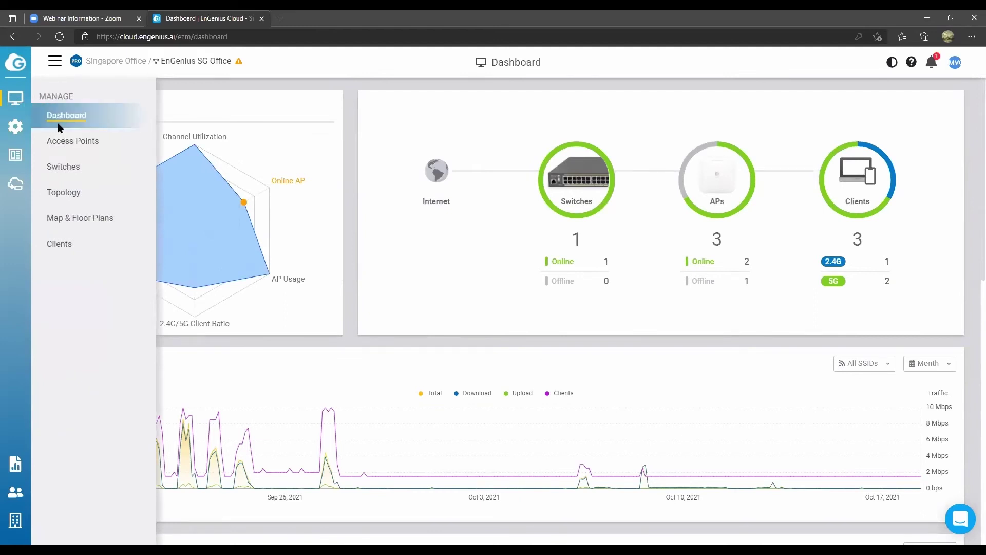
pyautogui.moveTo(17, 127)
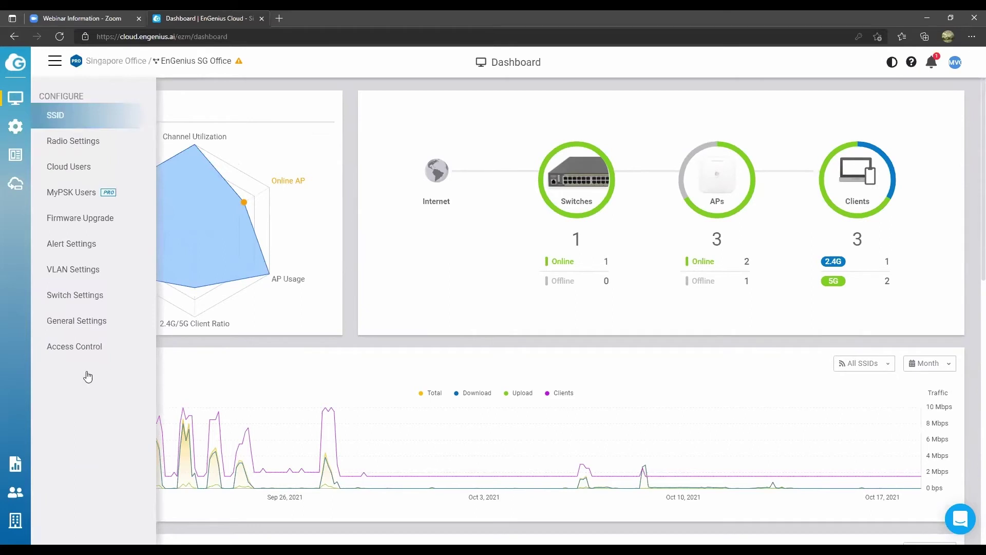
pyautogui.moveTo(14, 150)
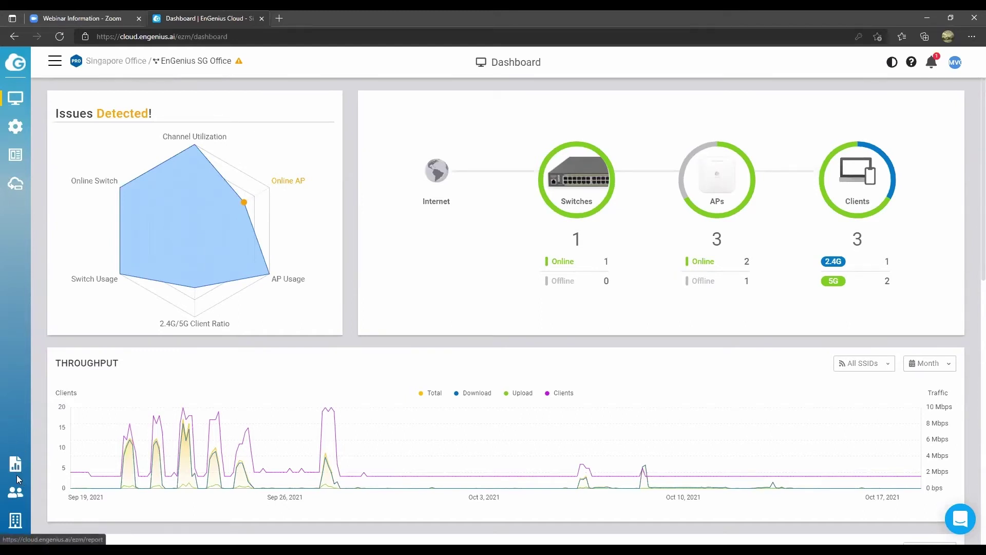
pyautogui.moveTo(18, 522)
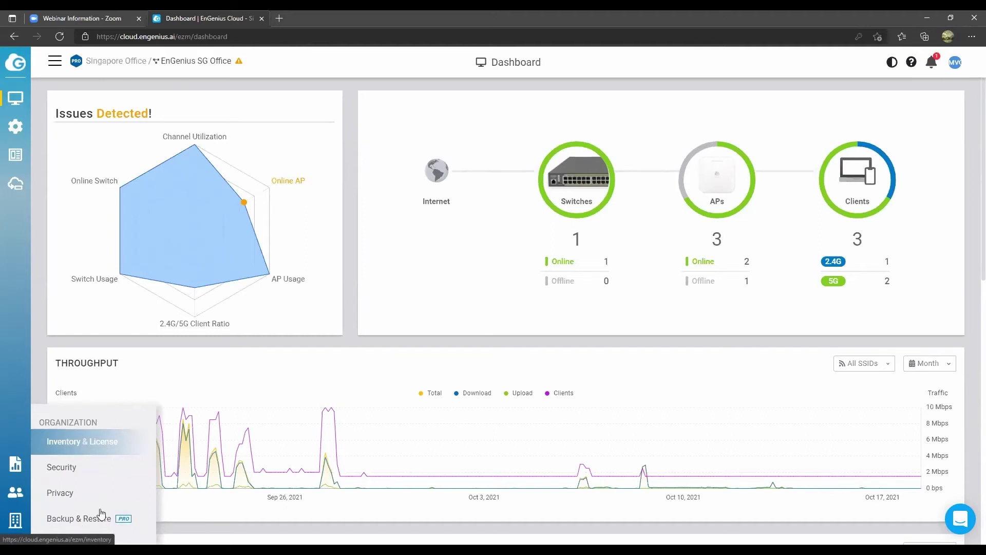
# Step: Open the network's access point list and expand the details of ECW120-Back
pyautogui.moveTo(21, 99)
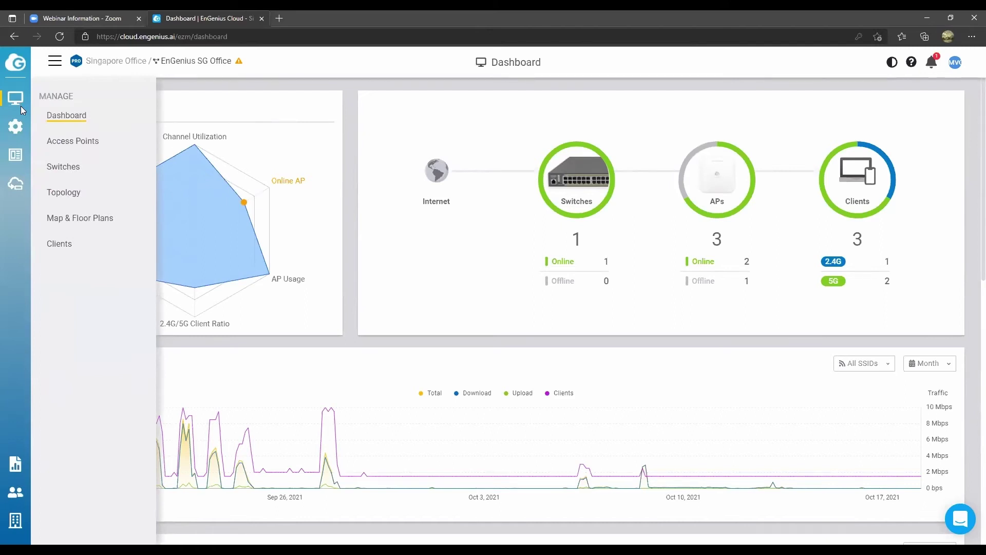
pyautogui.click(68, 145)
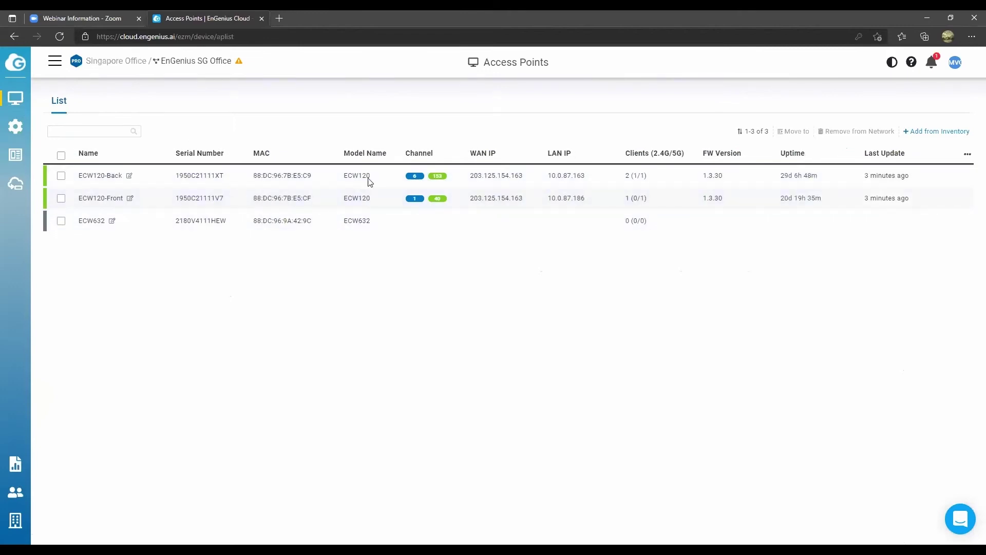
pyautogui.click(506, 176)
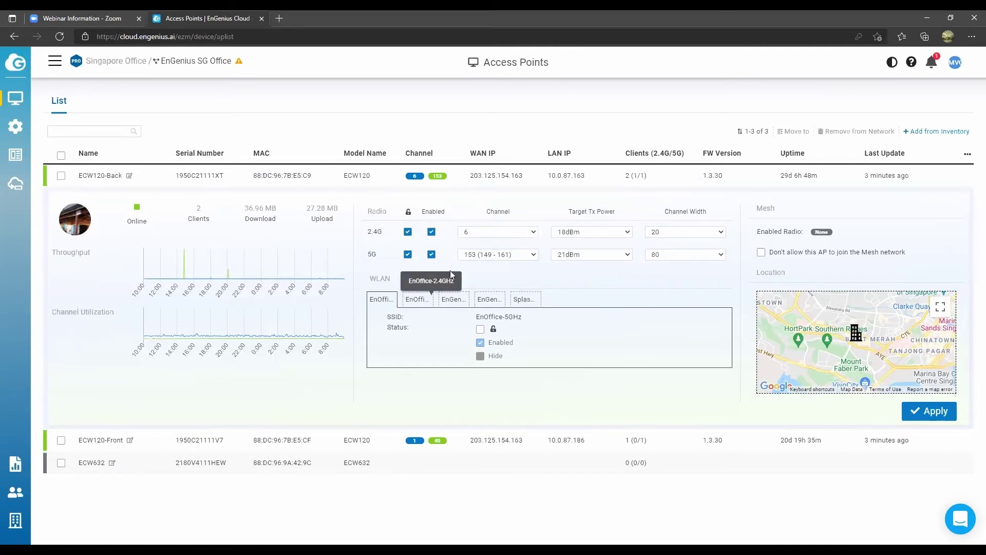
# Step: Inspect the channel and target Tx power options for the 2.4G radio of ECW120-Back
pyautogui.click(497, 233)
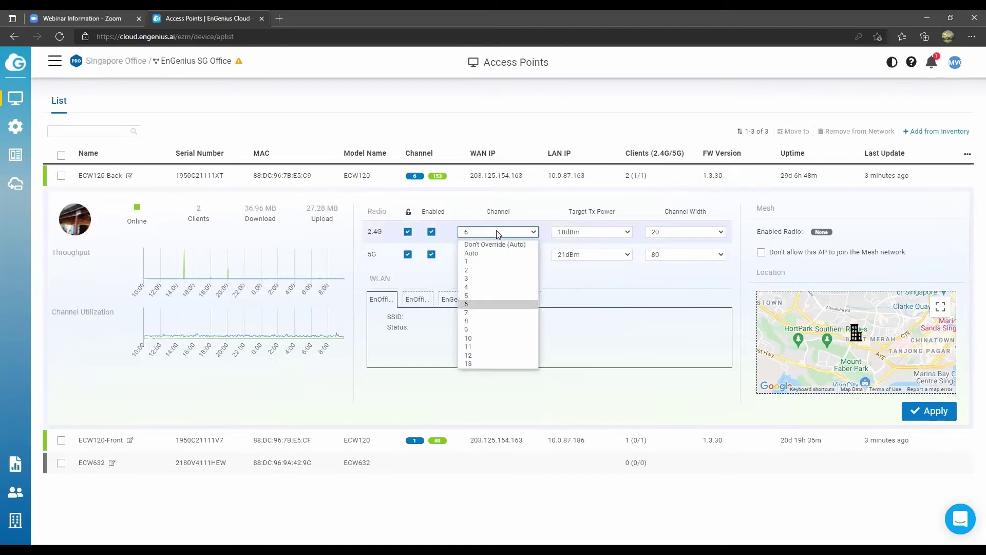
pyautogui.click(604, 235)
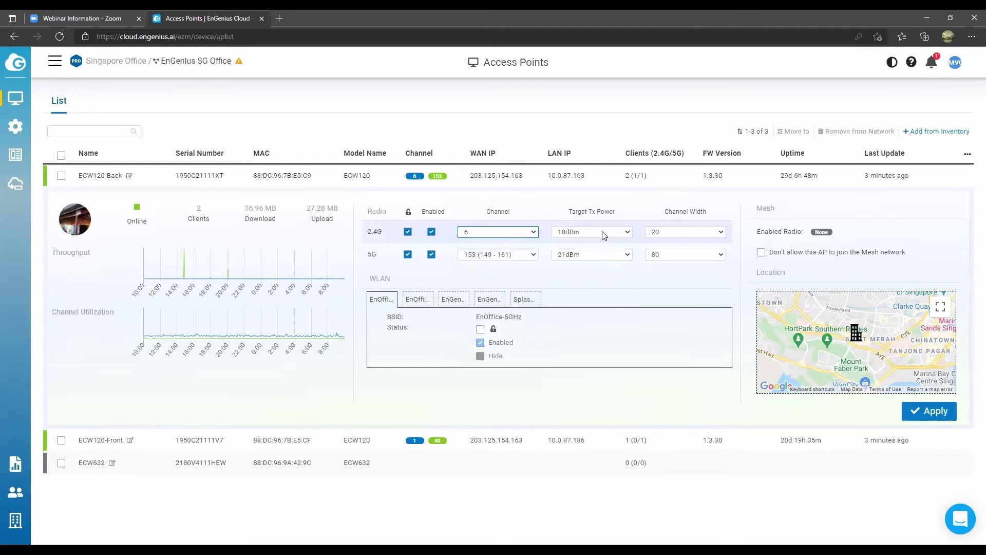
pyautogui.click(606, 232)
# Step: Look through the WLAN settings of each SSID on ECW120-Back, returning to EnOffice-5GHz
pyautogui.click(490, 303)
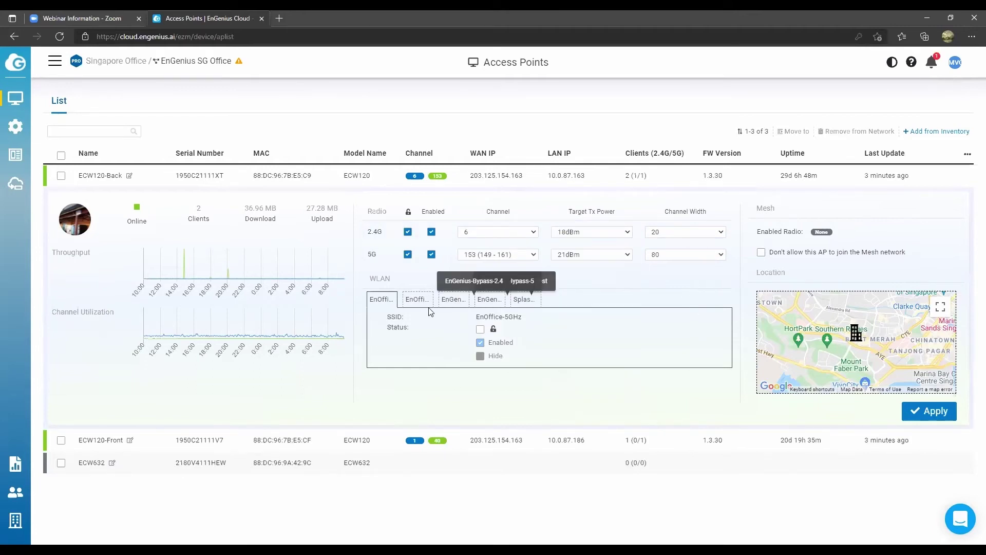
pyautogui.click(421, 301)
pyautogui.click(450, 303)
pyautogui.click(489, 300)
pyautogui.click(524, 300)
pyautogui.click(373, 304)
pyautogui.click(418, 300)
pyautogui.click(454, 301)
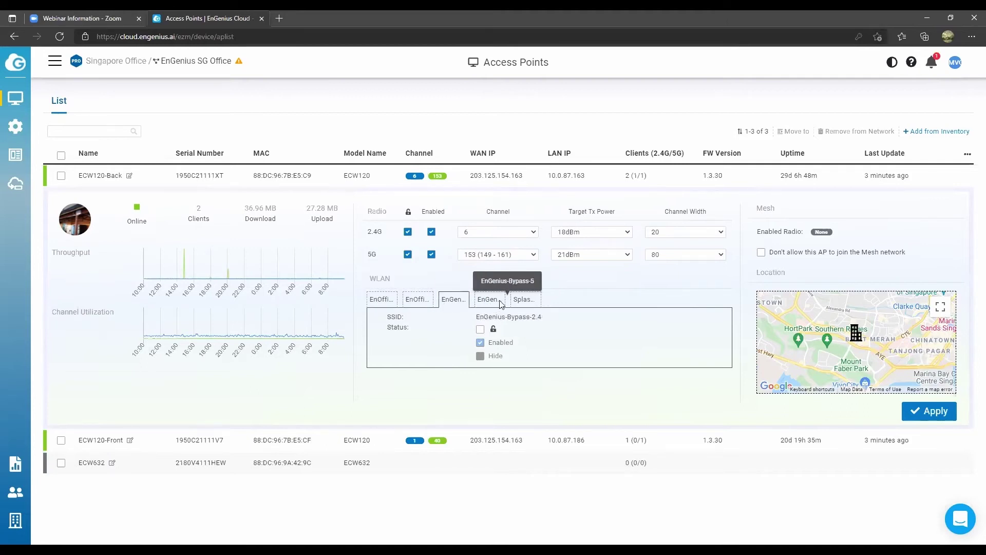
pyautogui.click(380, 301)
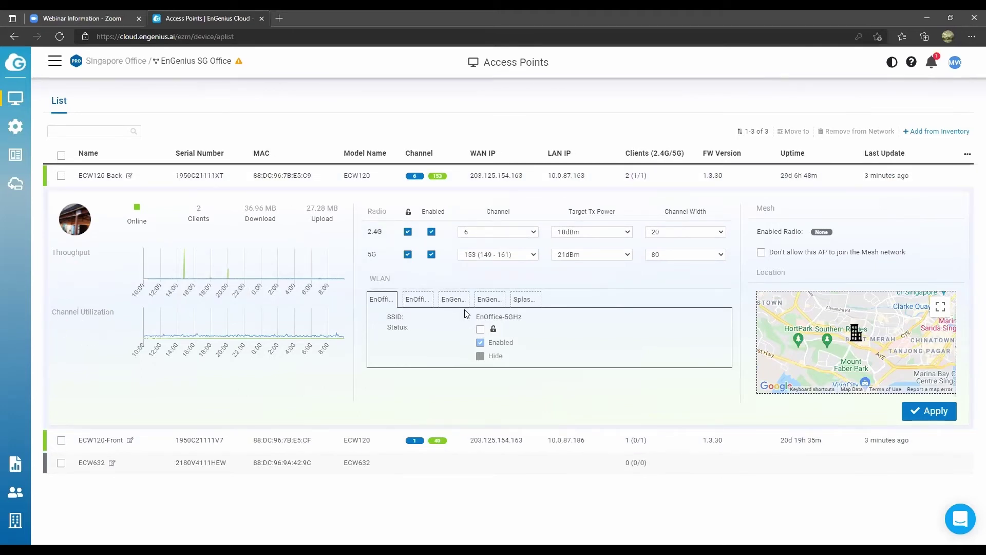
# Step: Check the override and enabled status of the Splash Test SSID on ECW120-Back, and go back through the others to EnOffice-5GHz
pyautogui.click(516, 302)
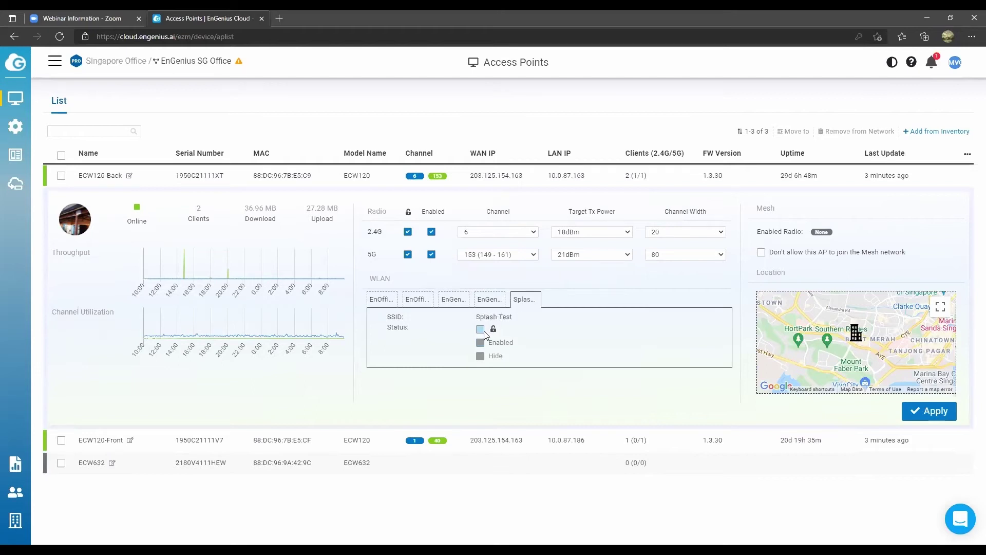
pyautogui.click(480, 343)
pyautogui.click(481, 343)
pyautogui.click(487, 301)
pyautogui.click(414, 302)
pyautogui.click(390, 302)
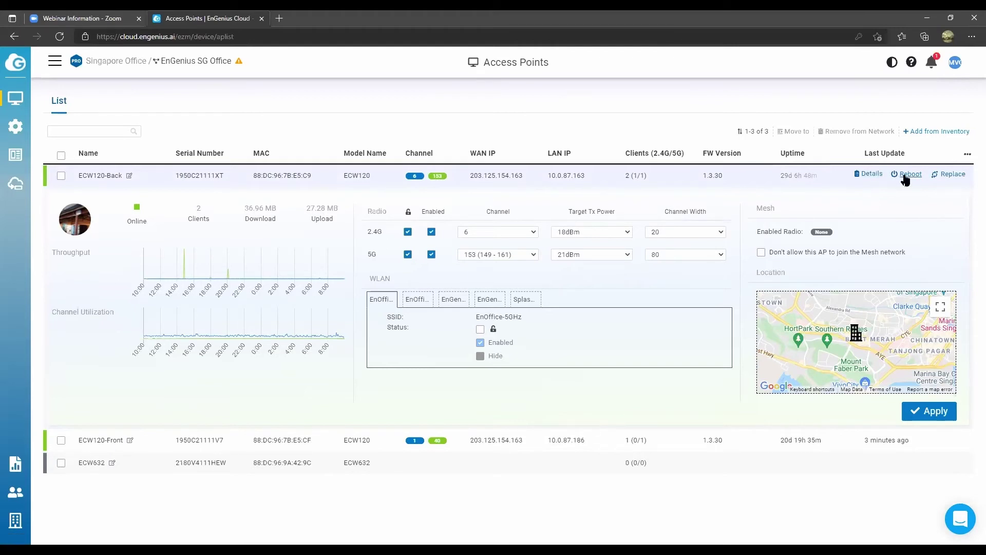
# Step: Check the option to replace ECW120-Back with a same-model access point from inventory, and close it
pyautogui.click(951, 175)
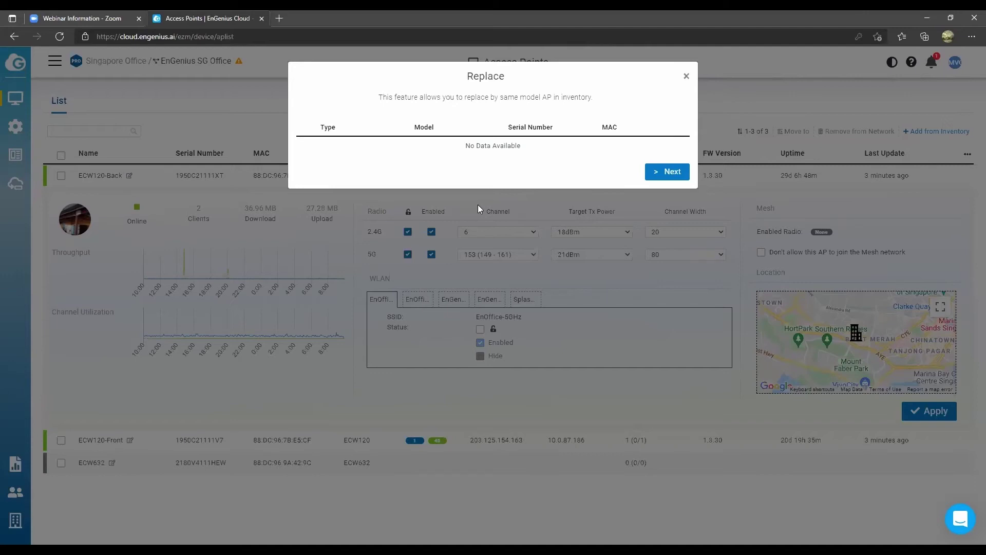
pyautogui.click(686, 76)
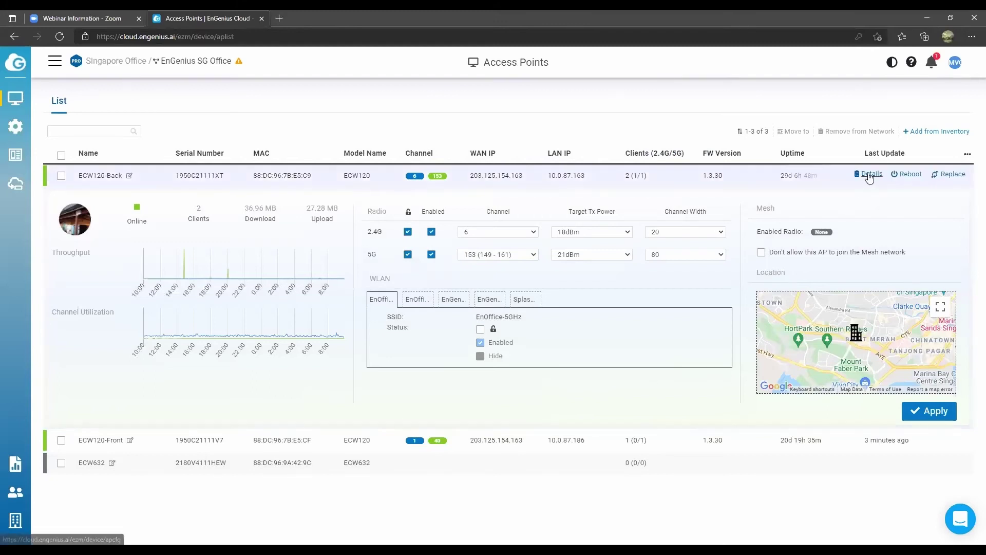
# Step: Open the details page of ECW120-Back and review its SSID information, realtime meters, radio, IP addressing and photo sections
pyautogui.click(869, 175)
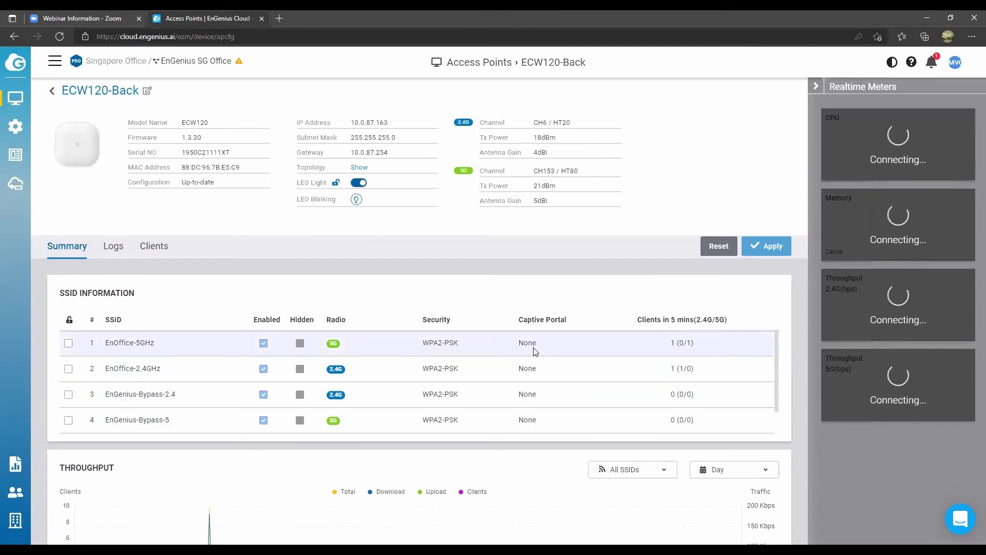
pyautogui.scroll(-1, 679, 376)
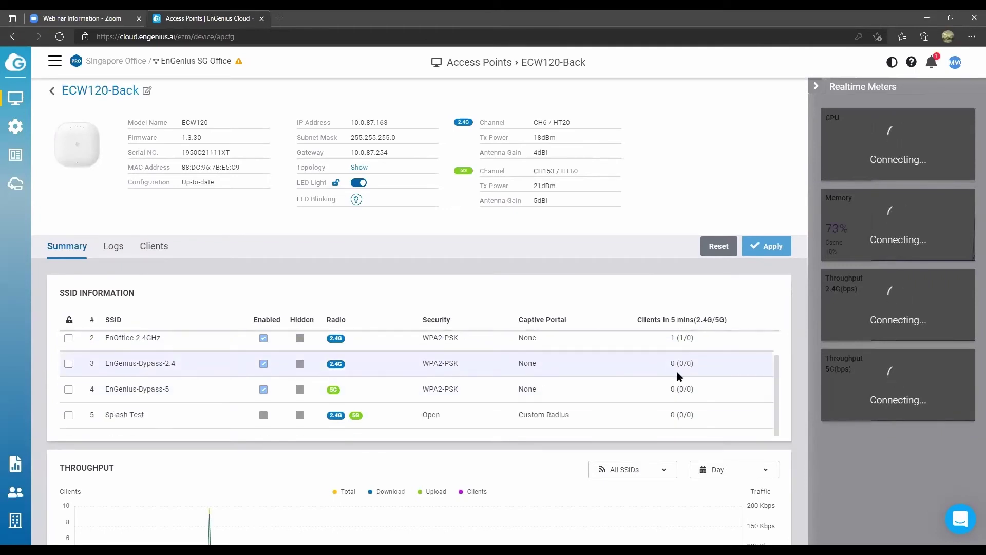
pyautogui.scroll(1, 673, 368)
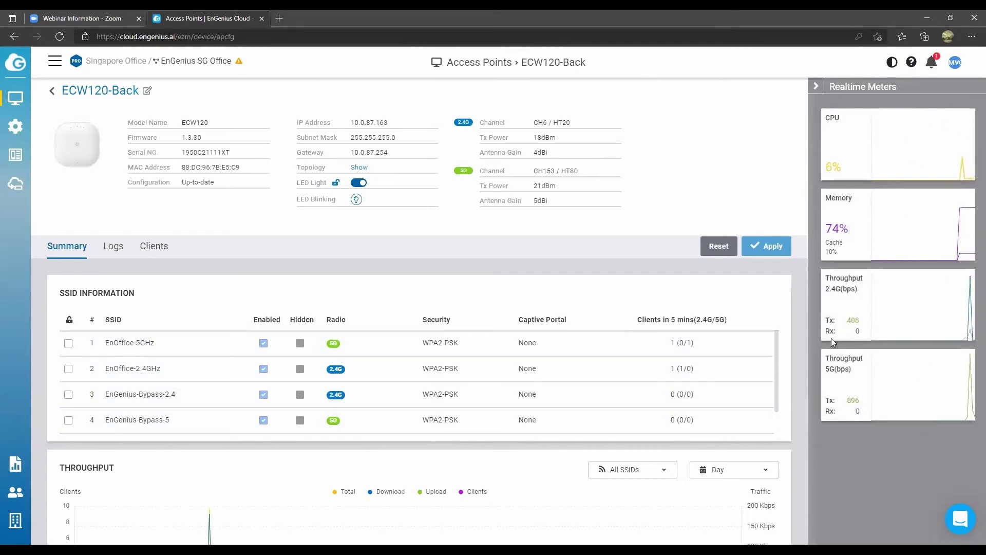
pyautogui.scroll(-1, 267, 418)
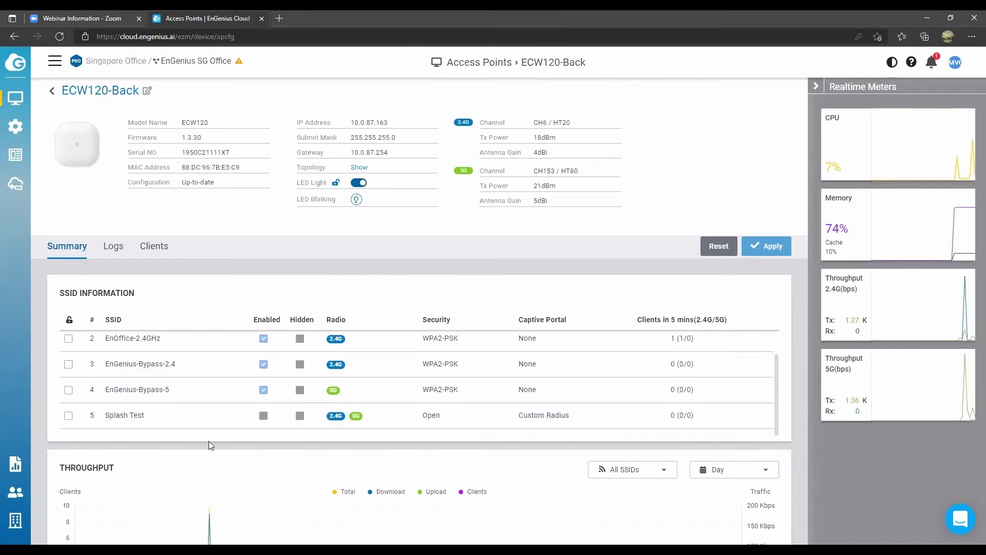
pyautogui.scroll(-10, 208, 440)
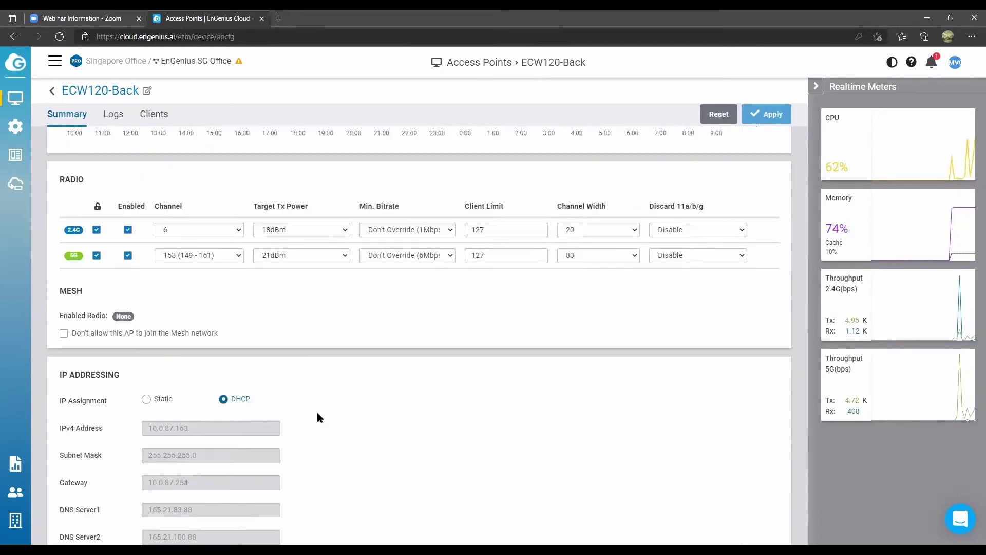
pyautogui.scroll(-5, 319, 415)
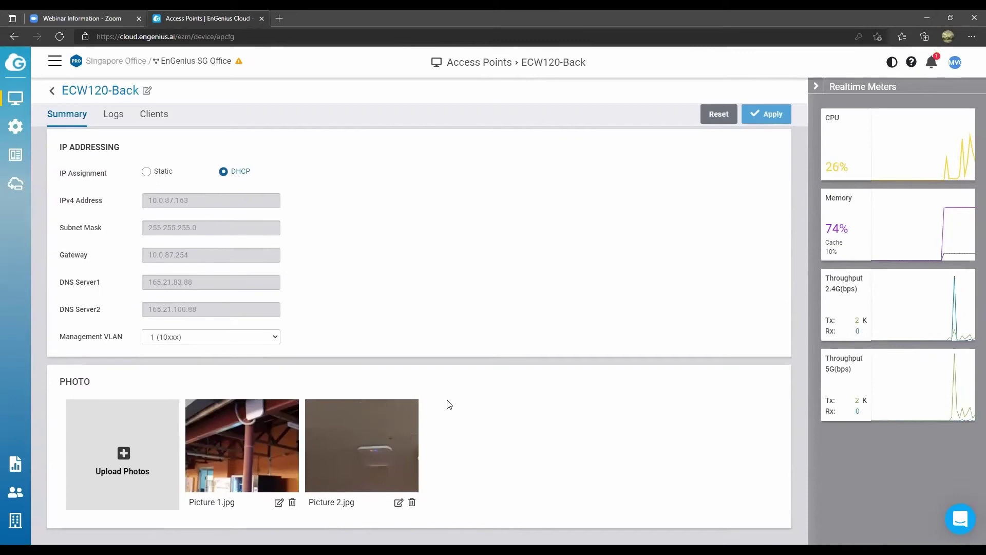
pyautogui.scroll(15, 449, 405)
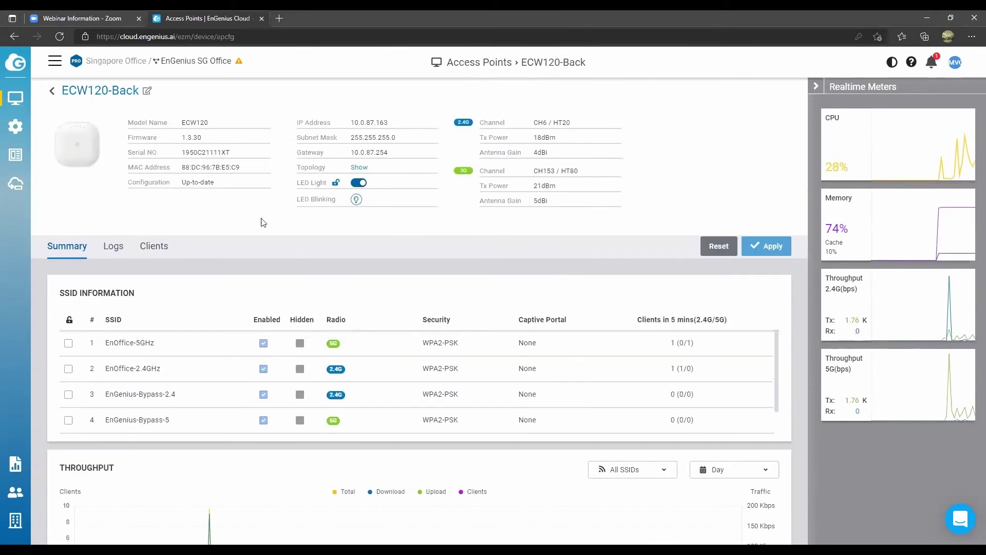
# Step: Open the EnGenius SG Office topology and inspect the details of ECW120-Front, its uplink and the ECS1008P switch
pyautogui.click(54, 94)
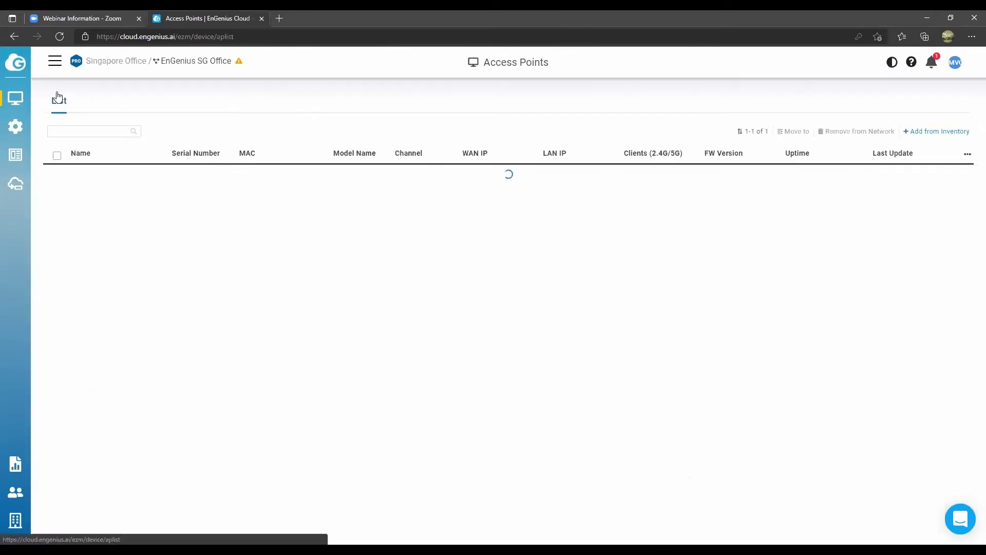
pyautogui.moveTo(24, 98)
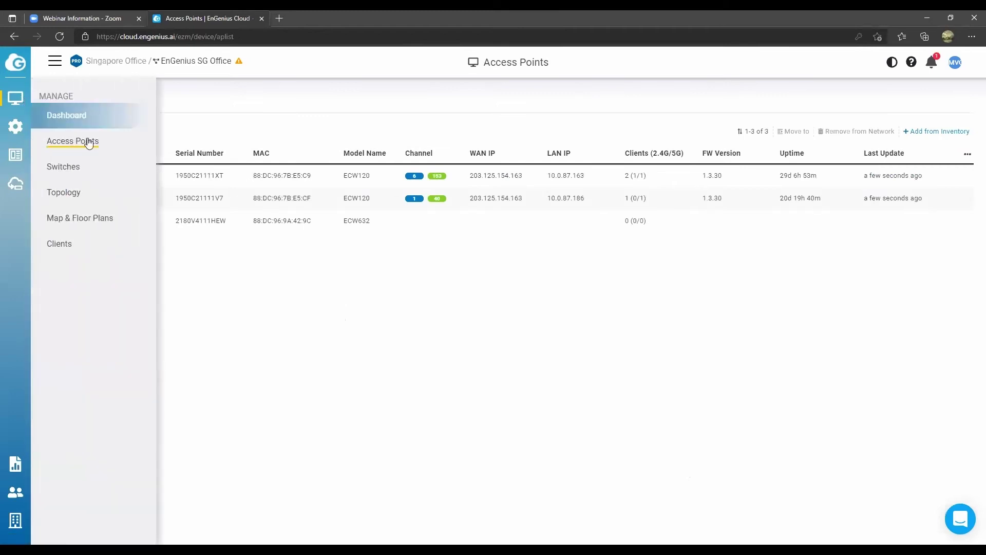
pyautogui.click(76, 195)
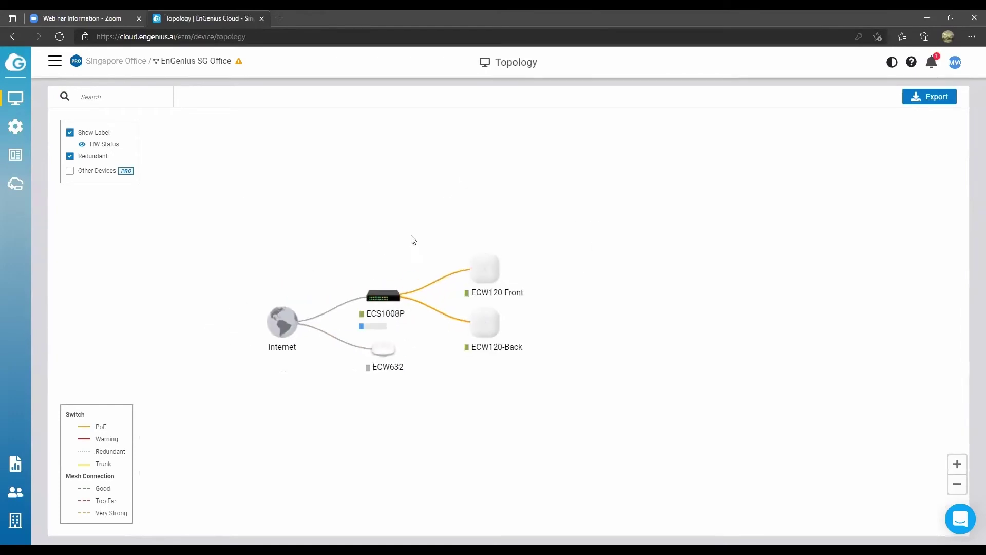
pyautogui.moveTo(581, 289)
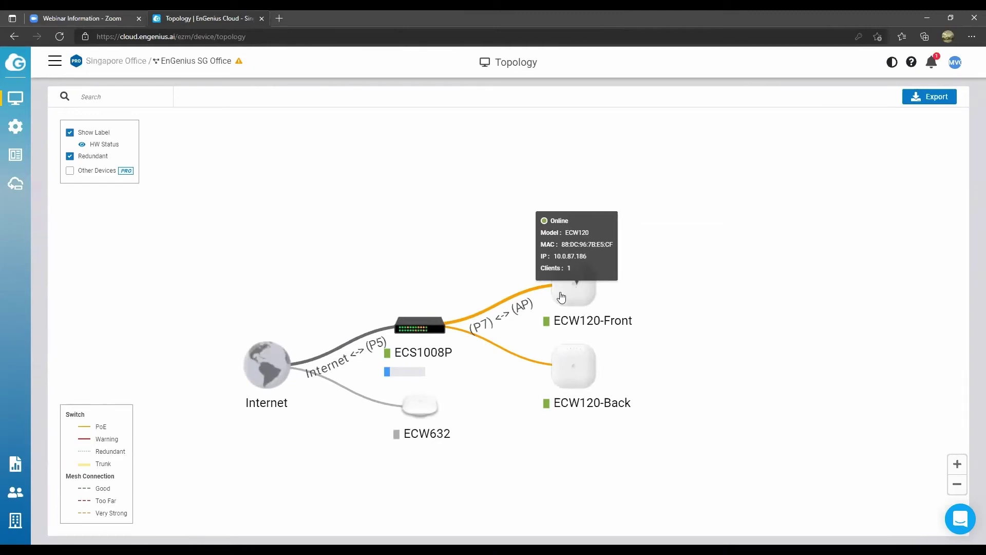
pyautogui.moveTo(489, 311)
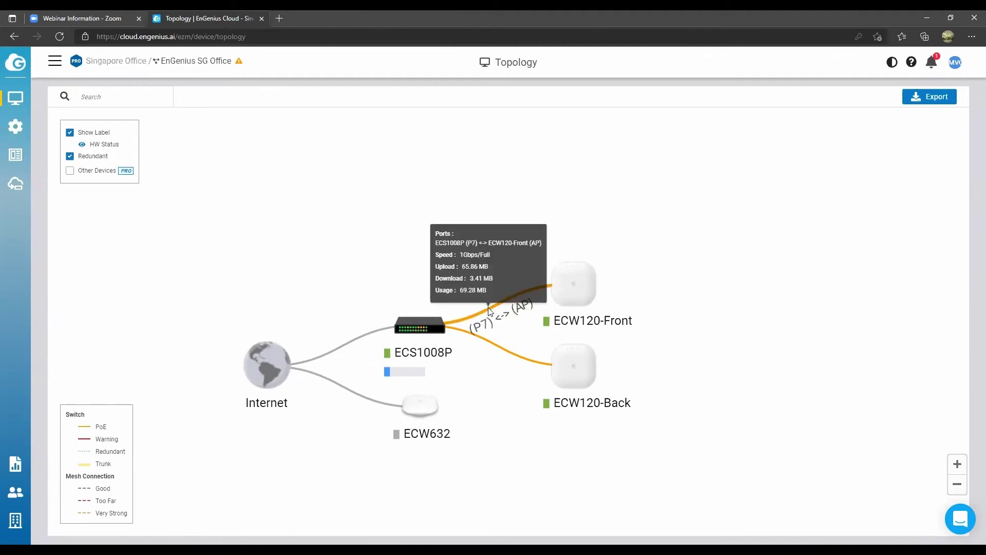
pyautogui.moveTo(421, 331)
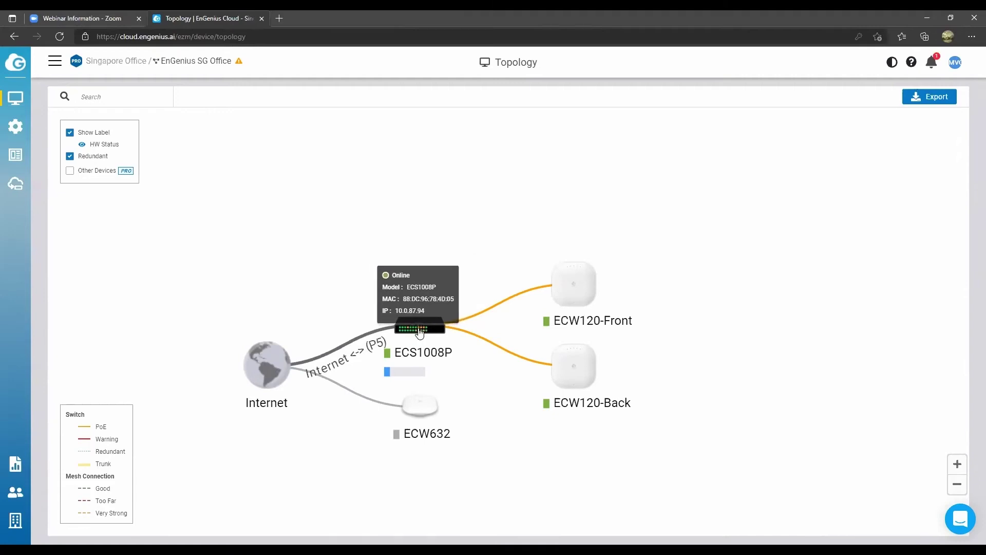
# Step: Include other devices in the EnGenius SG Office topology
pyautogui.click(70, 171)
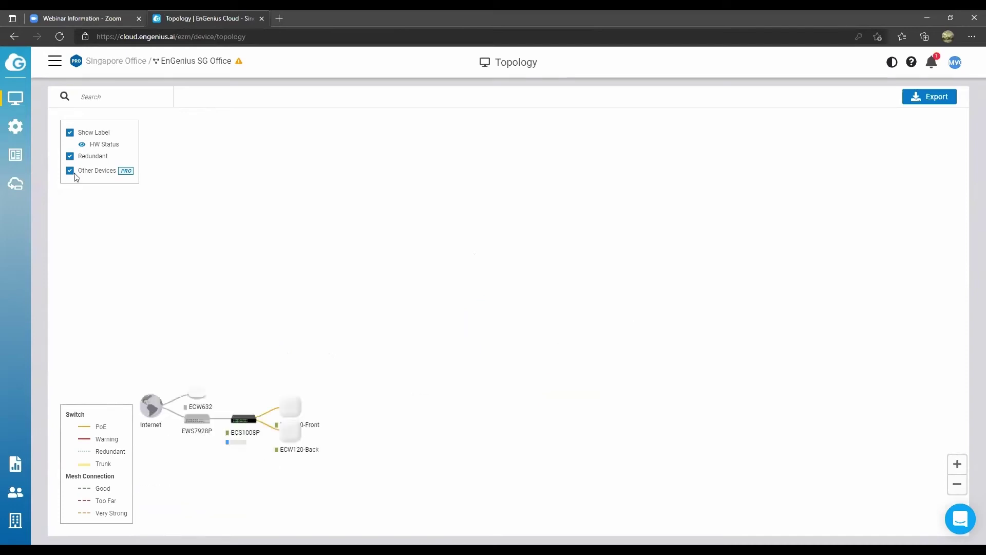
pyautogui.moveTo(344, 360)
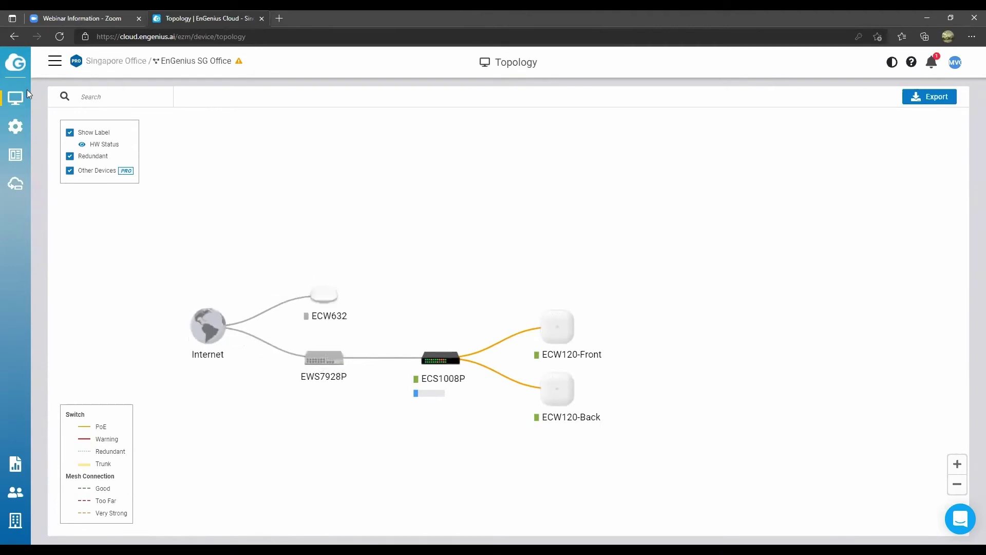
# Step: Switch to the NVK organization and include other devices in its topology
pyautogui.click(55, 60)
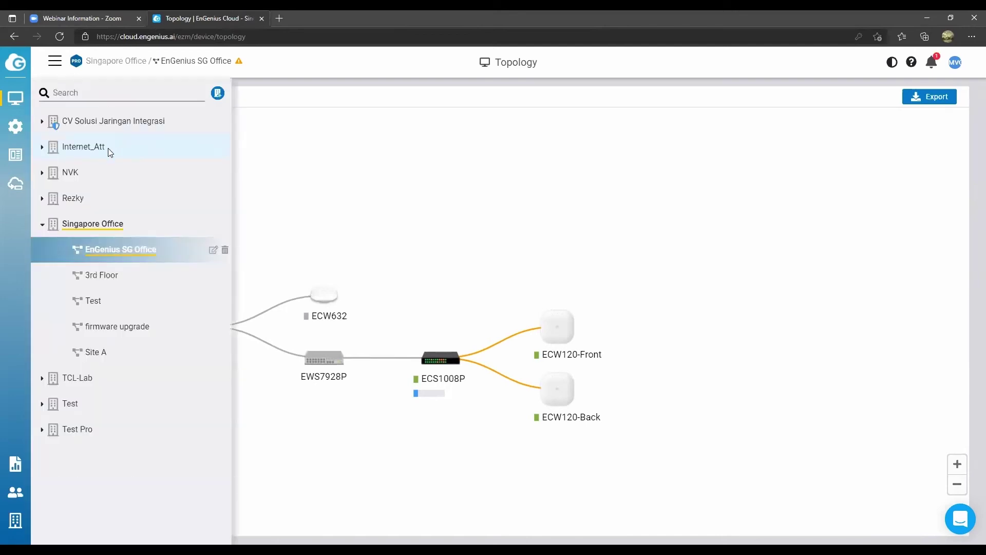
pyautogui.click(72, 173)
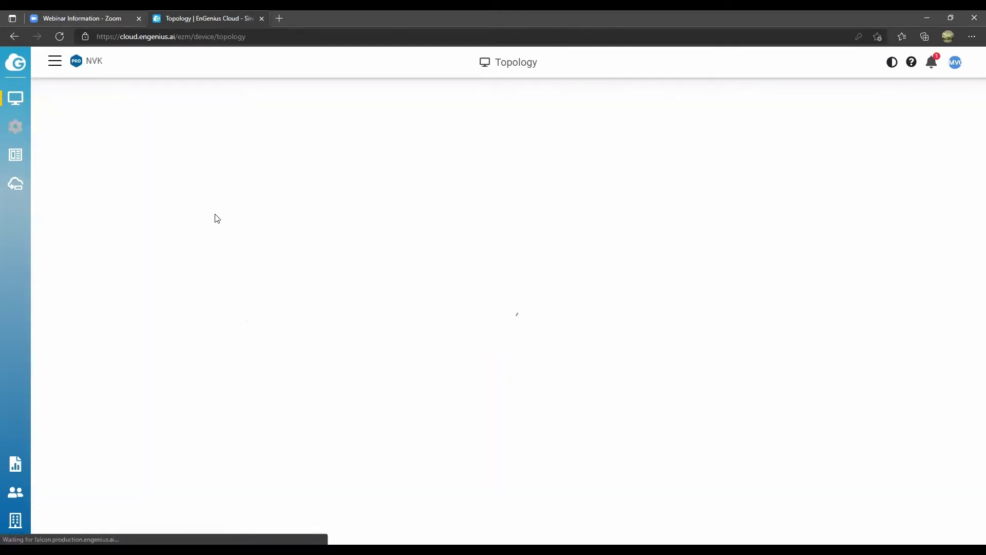
pyautogui.click(55, 62)
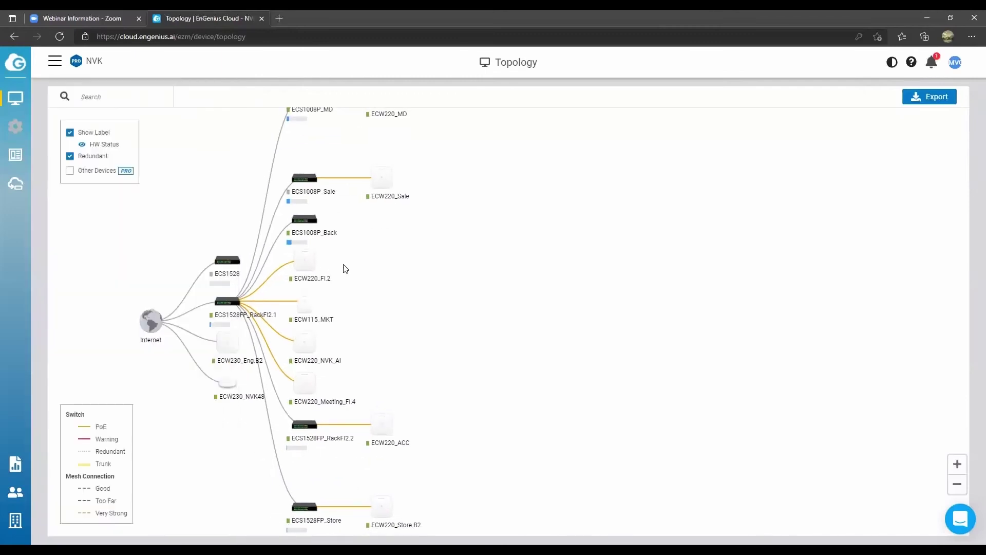
pyautogui.click(70, 172)
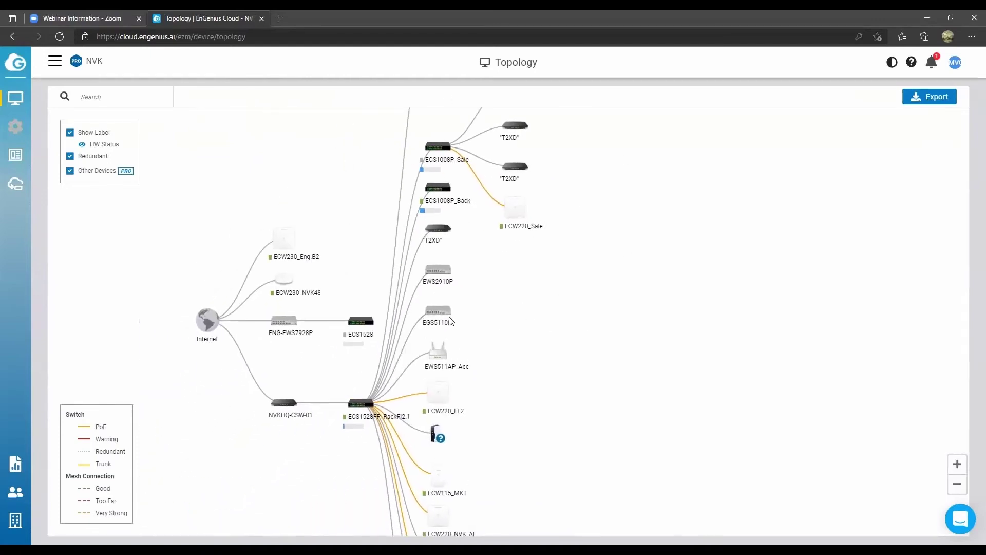
# Step: Examine the NVK topology from the Internet node down to the store switch, including the details of NVKHQ-CSW-01
pyautogui.moveTo(450, 311)
pyautogui.moveTo(285, 406)
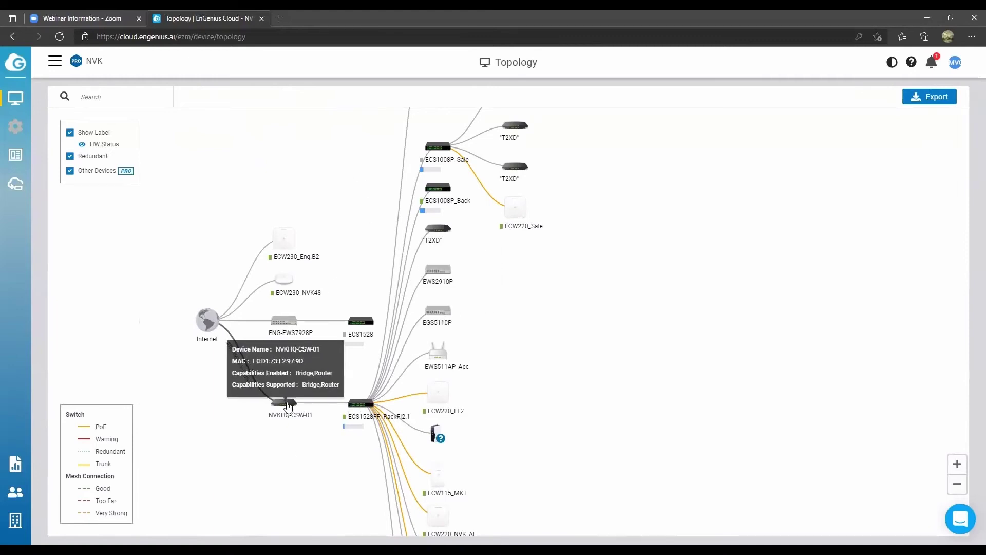
pyautogui.scroll(3, 469, 380)
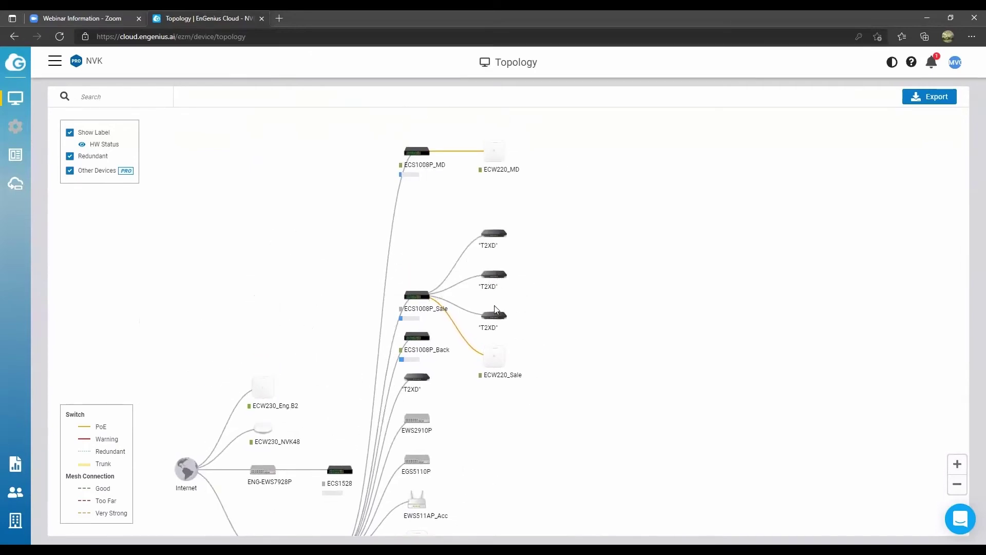
pyautogui.scroll(-5, 335, 276)
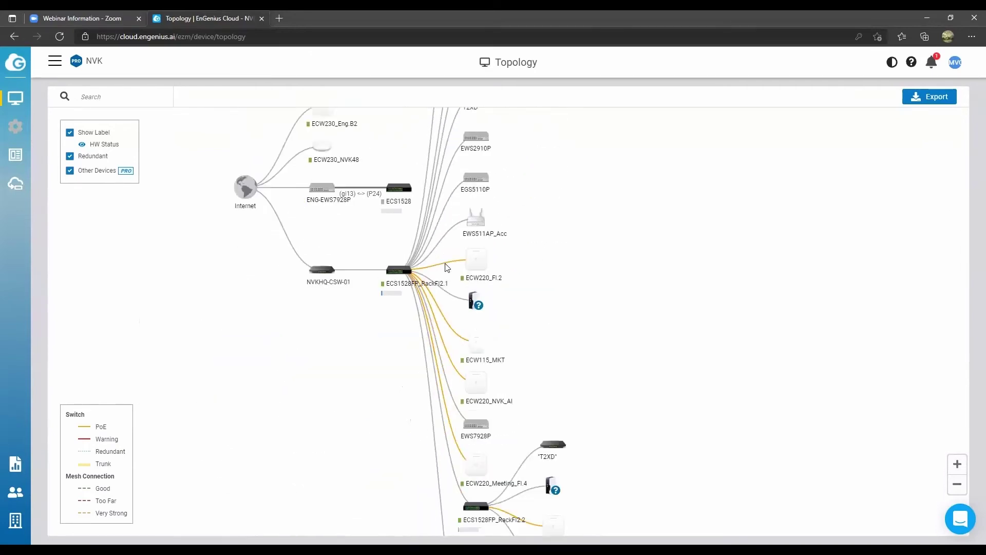
pyautogui.moveTo(469, 272)
pyautogui.scroll(-2, 560, 339)
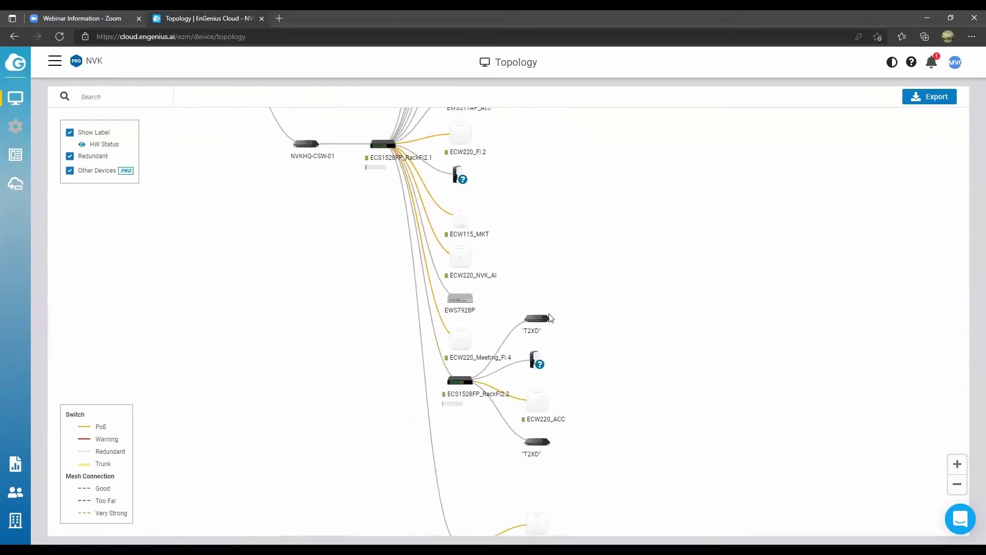
pyautogui.scroll(-1, 583, 378)
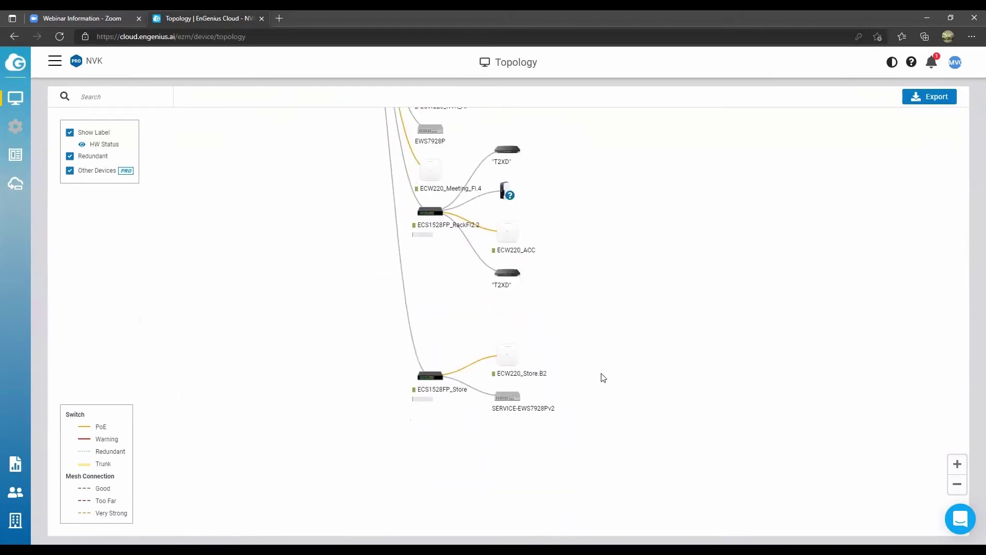
pyautogui.scroll(6, 626, 445)
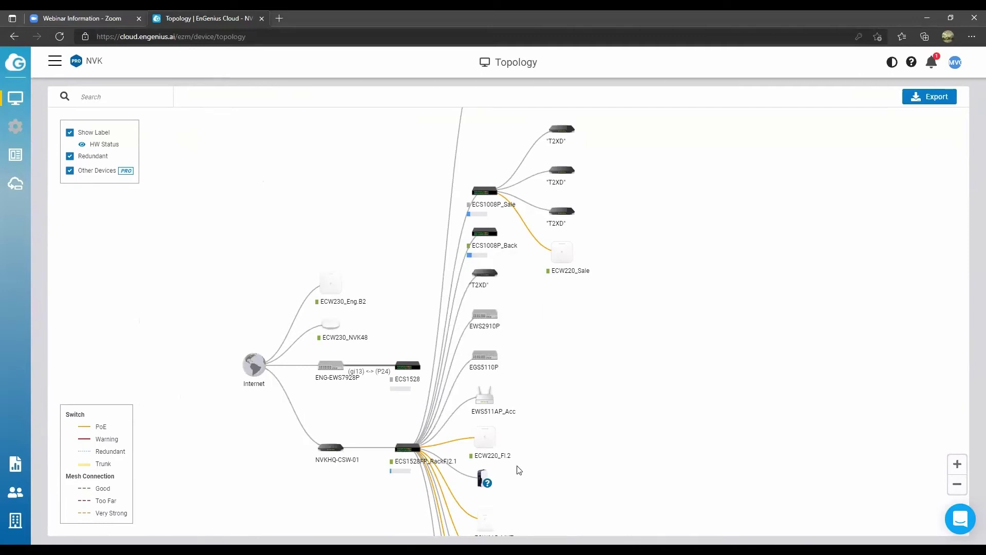
pyautogui.scroll(-2, 411, 322)
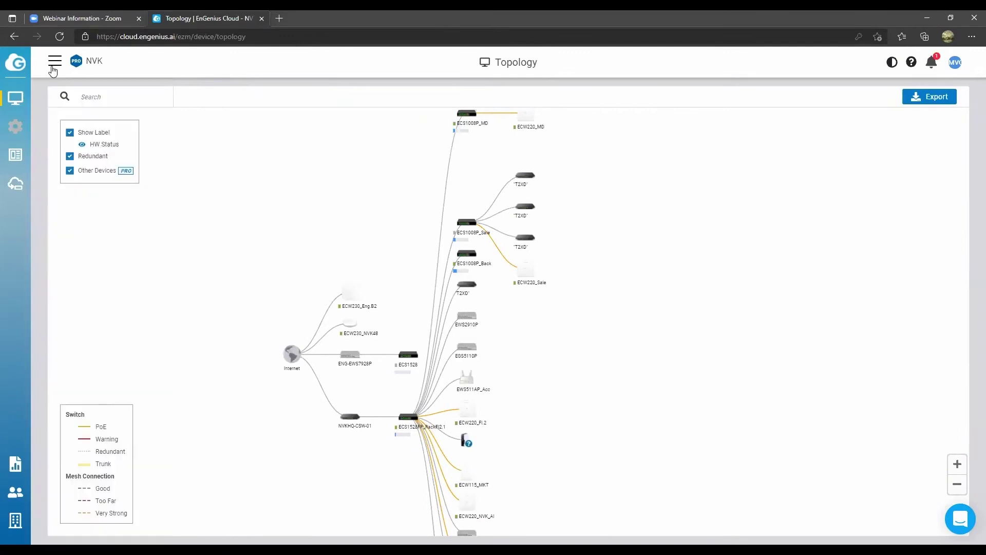
# Step: Return to the EnGenius SG Office network and open its SSID configuration list
pyautogui.click(53, 67)
pyautogui.click(112, 250)
pyautogui.moveTo(14, 128)
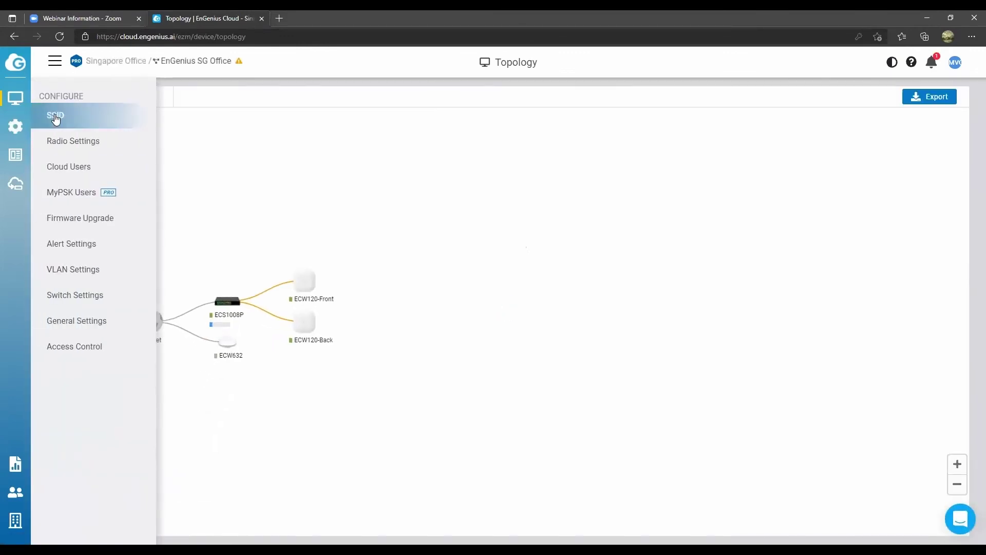
pyautogui.moveTo(21, 99)
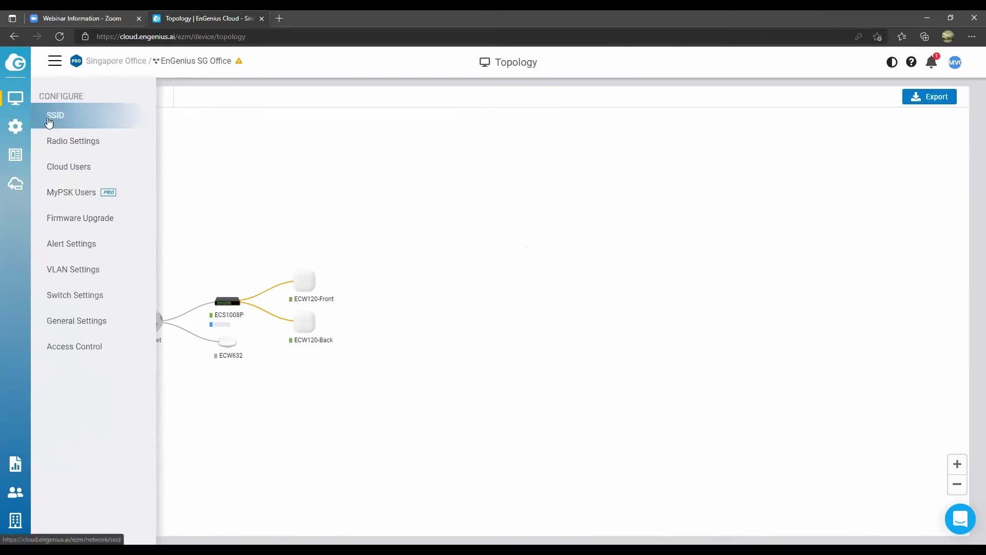
pyautogui.click(49, 122)
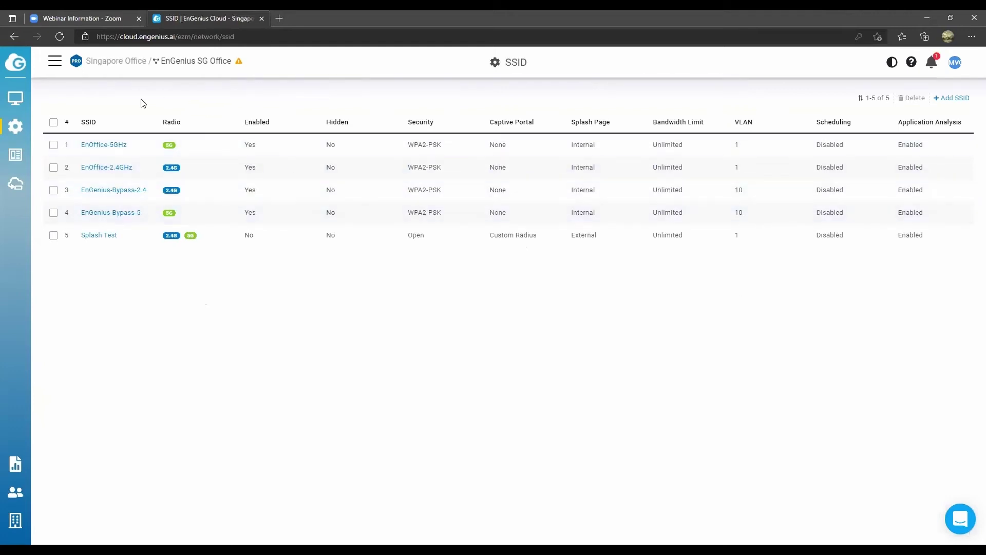
# Step: Open the wireless settings of the EnOffice-5GHz SSID and look over its security types up to WPA3 Enterprise
pyautogui.click(104, 146)
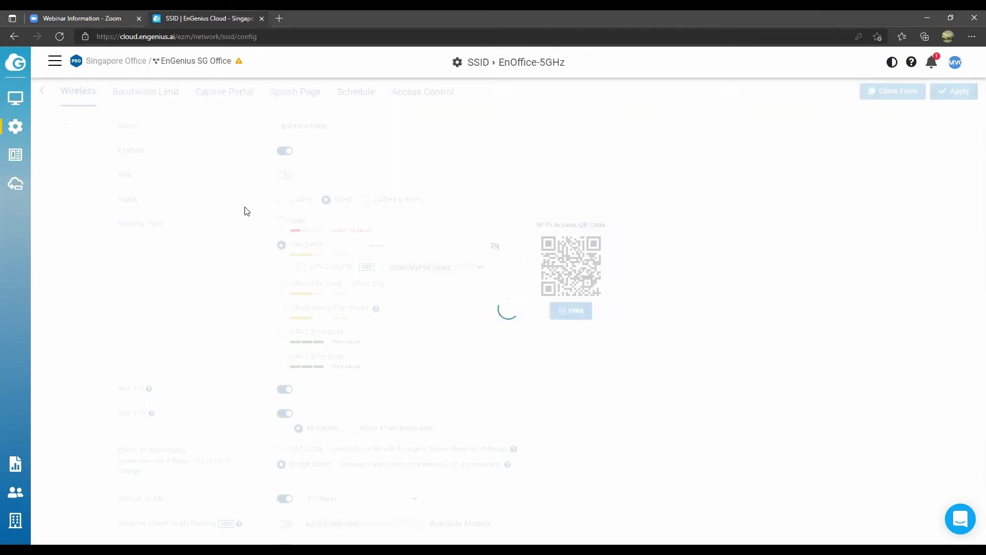
pyautogui.tripleClick(493, 357)
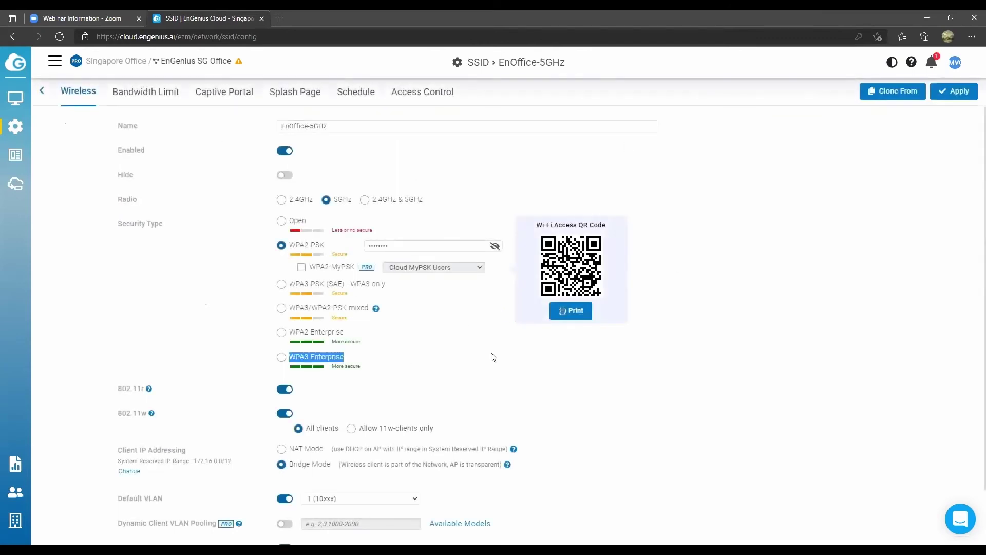
# Step: Try the WPA3 Enterprise and Open security types, and switch the SSID to WPA2-PSK with WPA2-MyPSK enabled
pyautogui.click(281, 357)
pyautogui.click(291, 227)
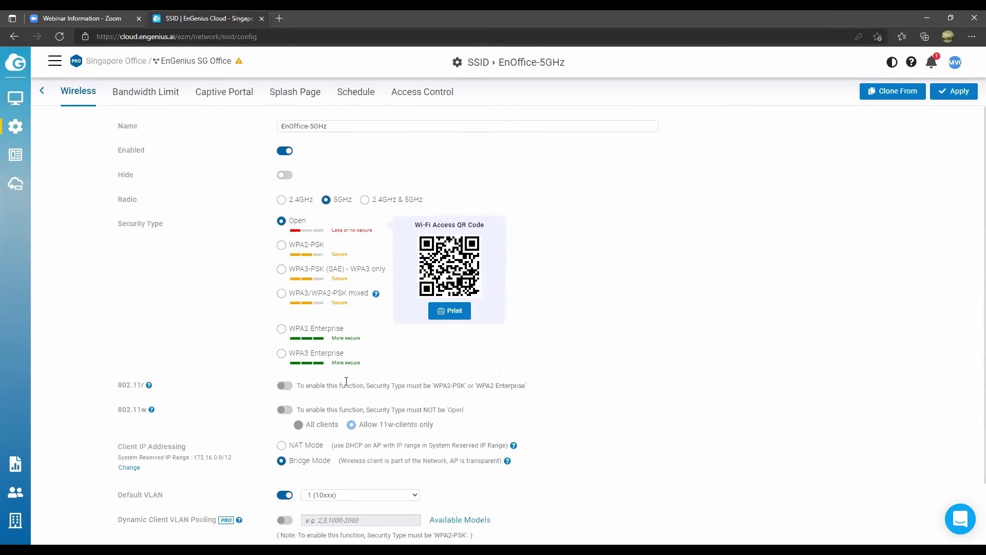
pyautogui.click(281, 246)
pyautogui.click(301, 268)
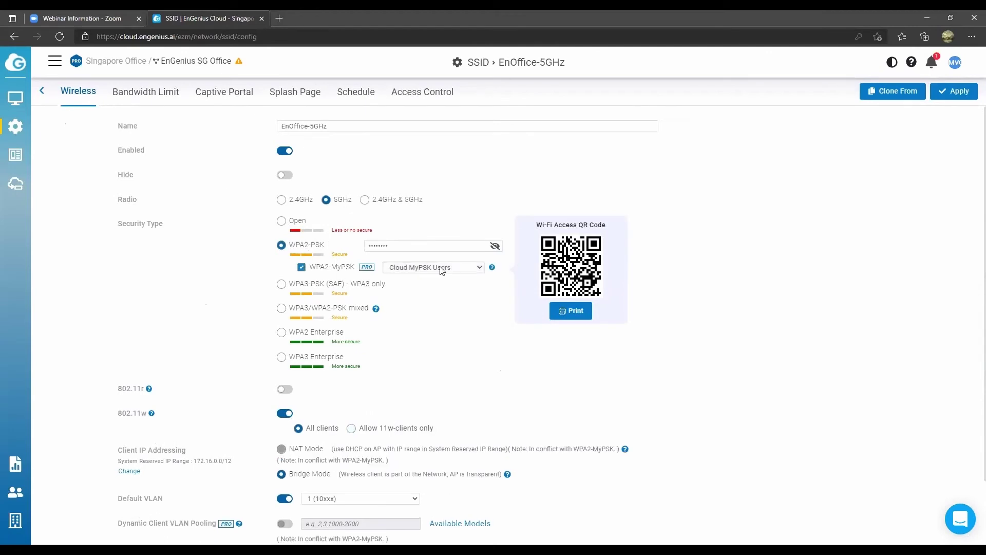
# Step: Look over the WPA2-MyPSK user source options and the print preview of the Wi-Fi access QR code
pyautogui.click(442, 267)
pyautogui.click(354, 293)
pyautogui.click(572, 311)
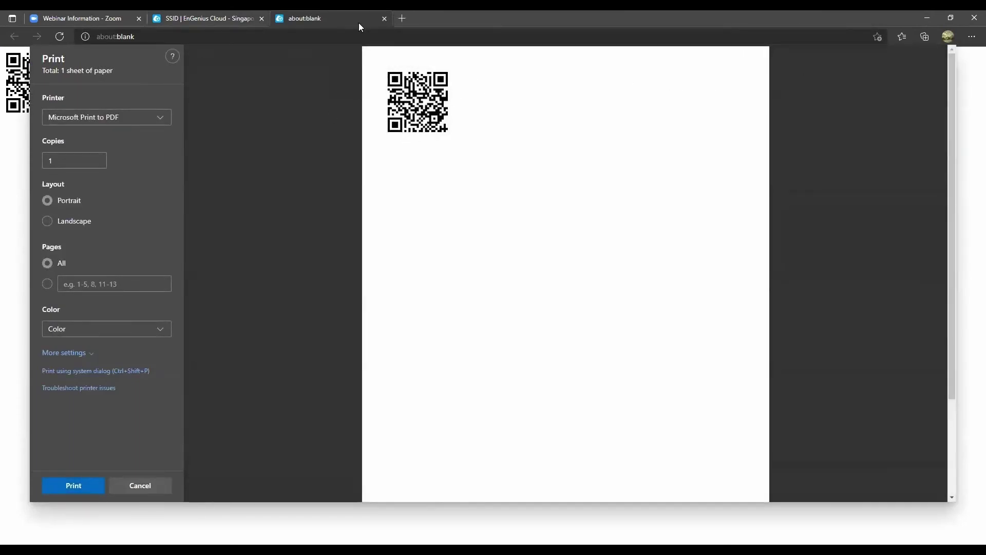
pyautogui.click(383, 19)
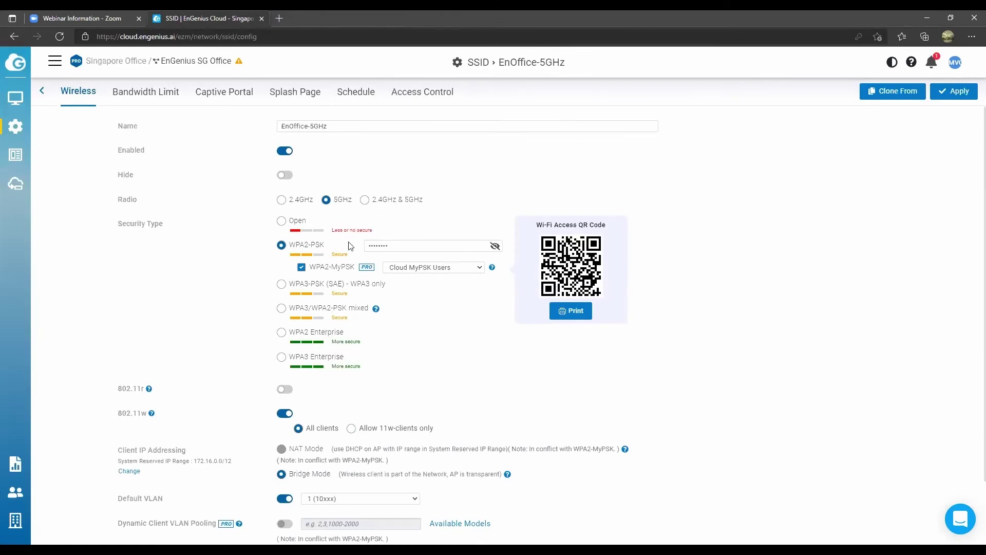
# Step: Select WPA2 Enterprise security and look over its authentication sources, from EnGenius Cloud RADIUS to Active Directory
pyautogui.click(283, 332)
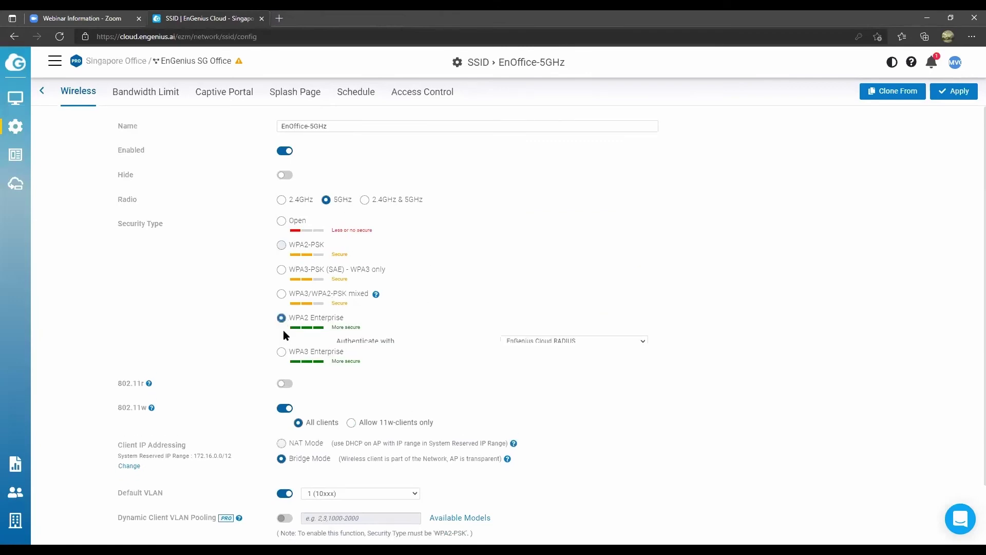
pyautogui.click(561, 342)
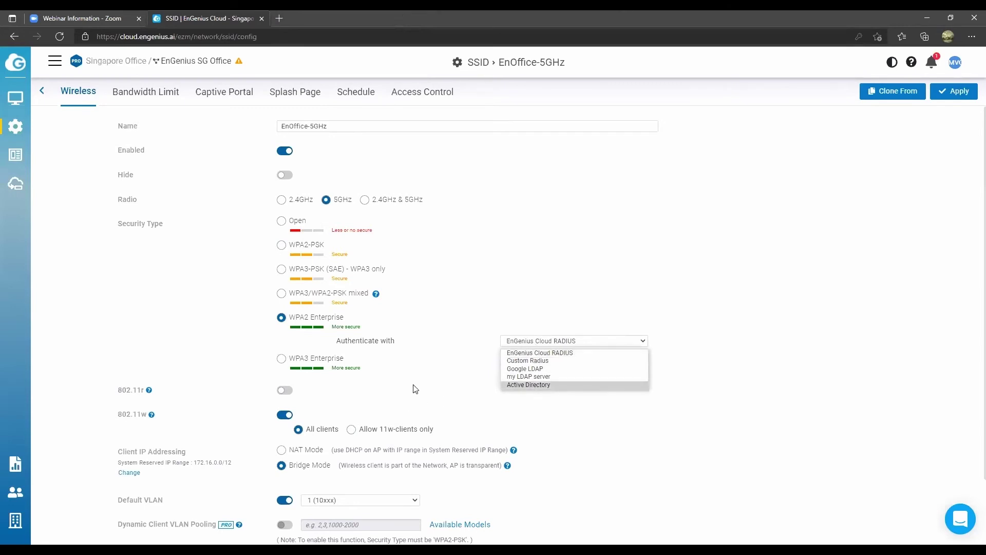
pyautogui.click(327, 364)
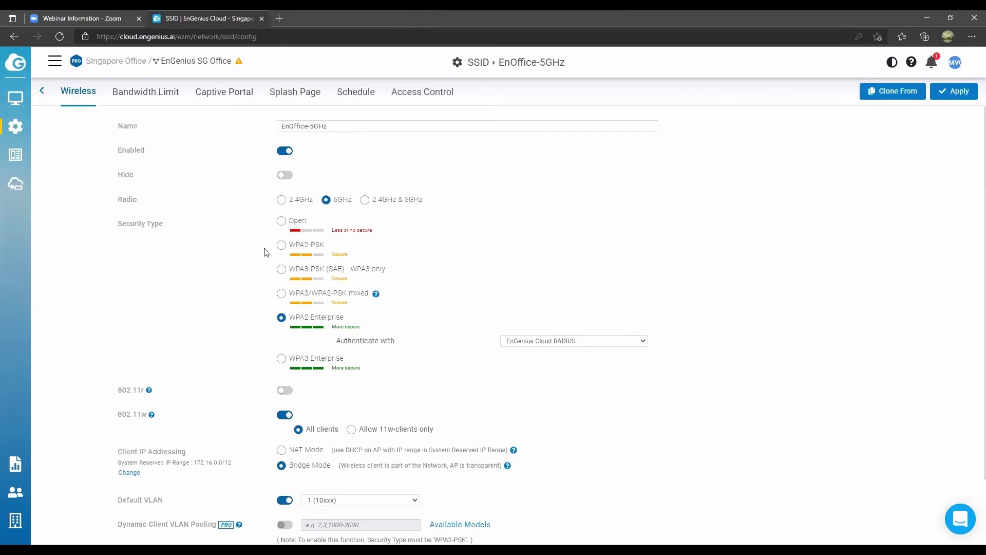
# Step: Switch the security type through Open back to WPA2-PSK, and turn 802.11r fast roaming on and off again
pyautogui.click(282, 222)
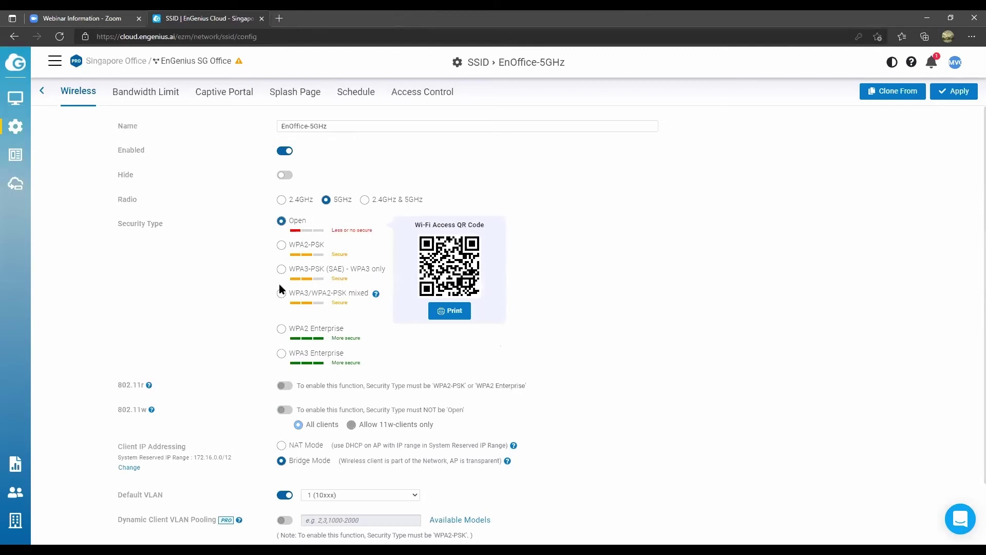
pyautogui.click(282, 245)
pyautogui.scroll(-2, 252, 314)
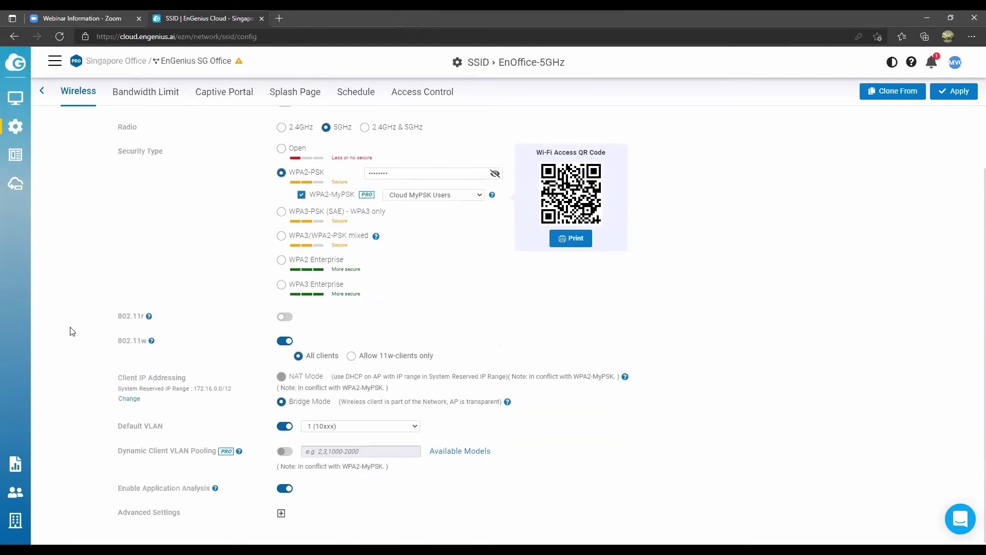
pyautogui.click(285, 317)
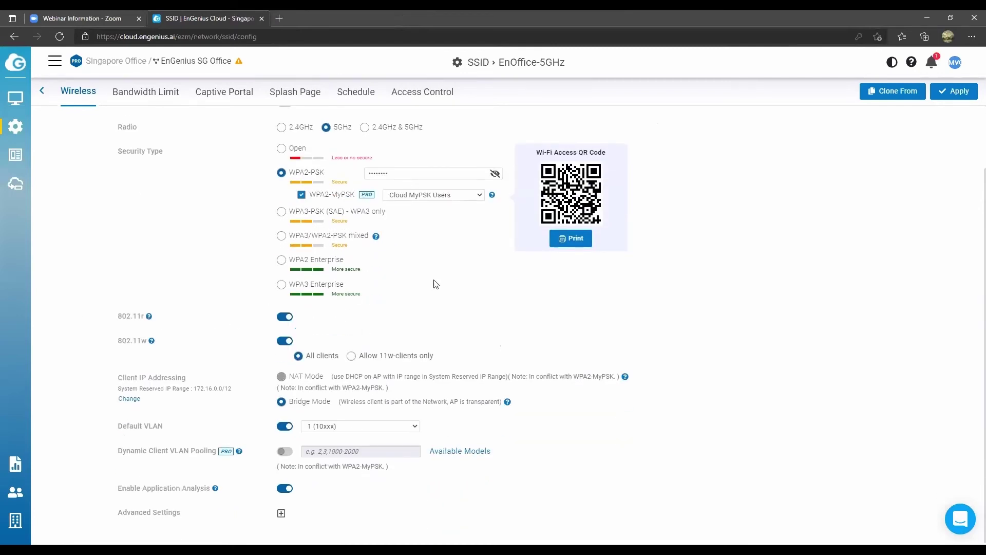
pyautogui.click(285, 317)
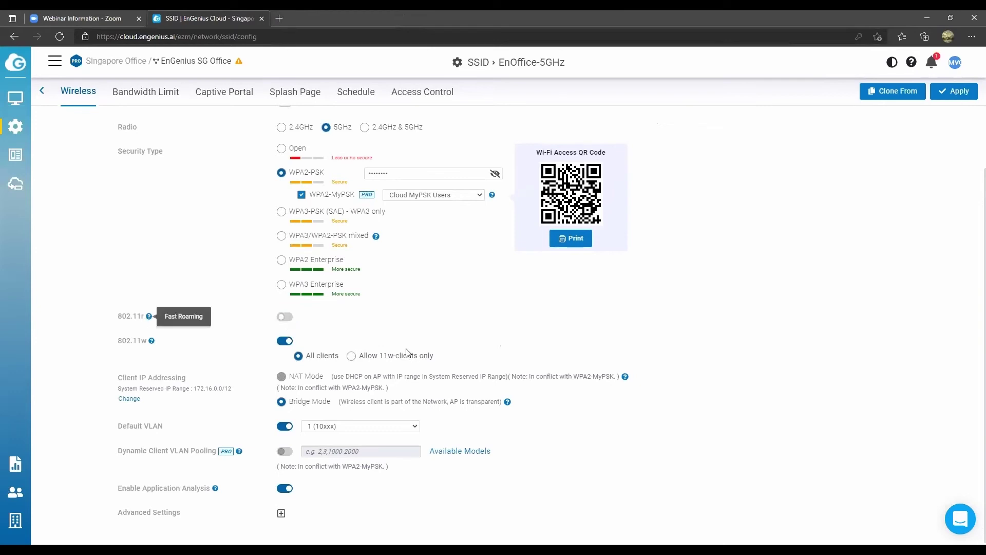
# Step: Check the 802.11w help, disable WPA2-MyPSK and set client IP addressing to NAT Mode
pyautogui.scroll(-1, 239, 347)
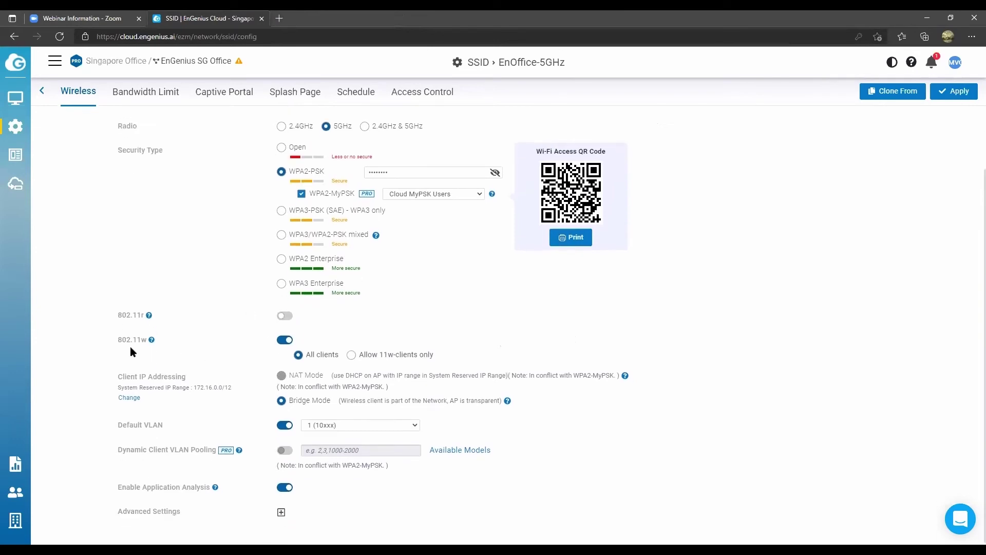
pyautogui.moveTo(151, 340)
pyautogui.click(298, 194)
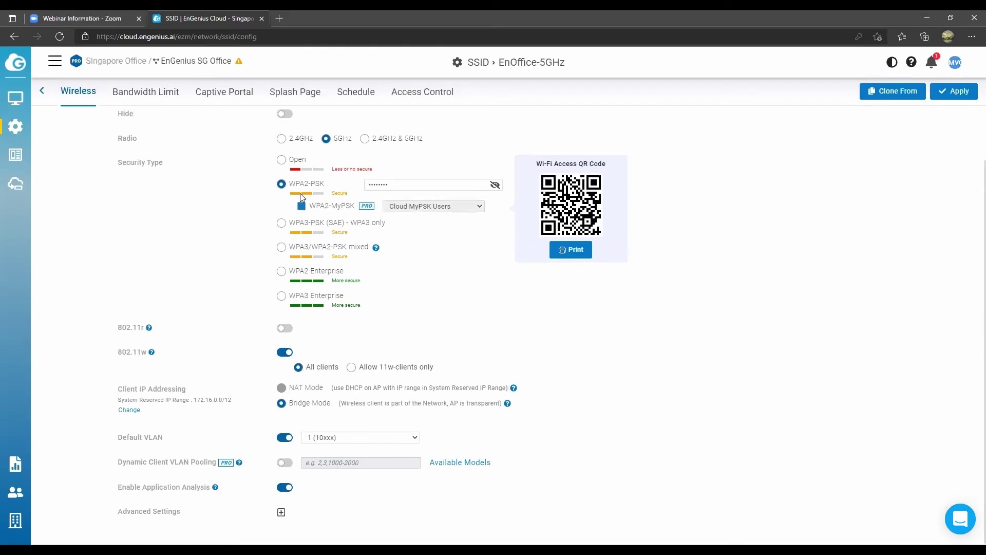
pyautogui.click(282, 389)
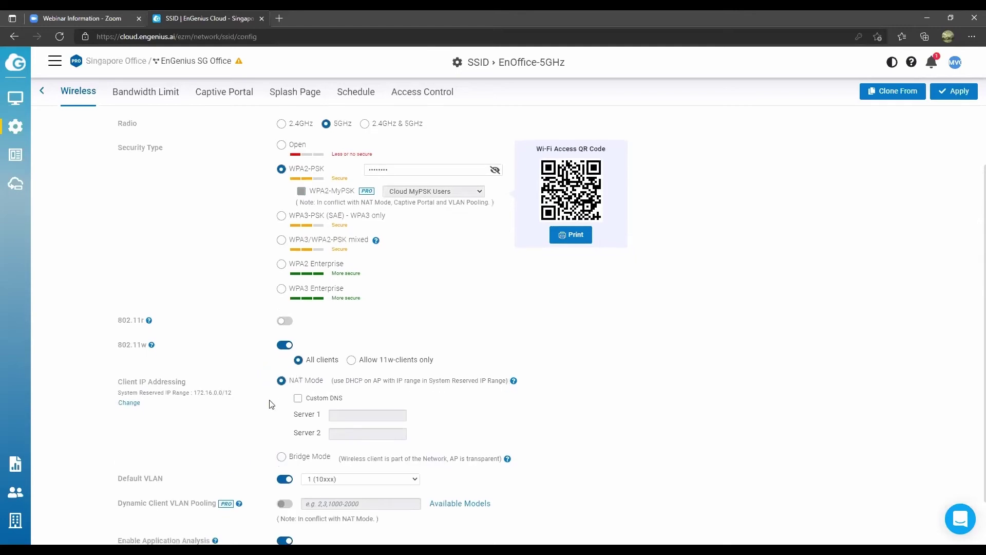
pyautogui.scroll(-1, 270, 403)
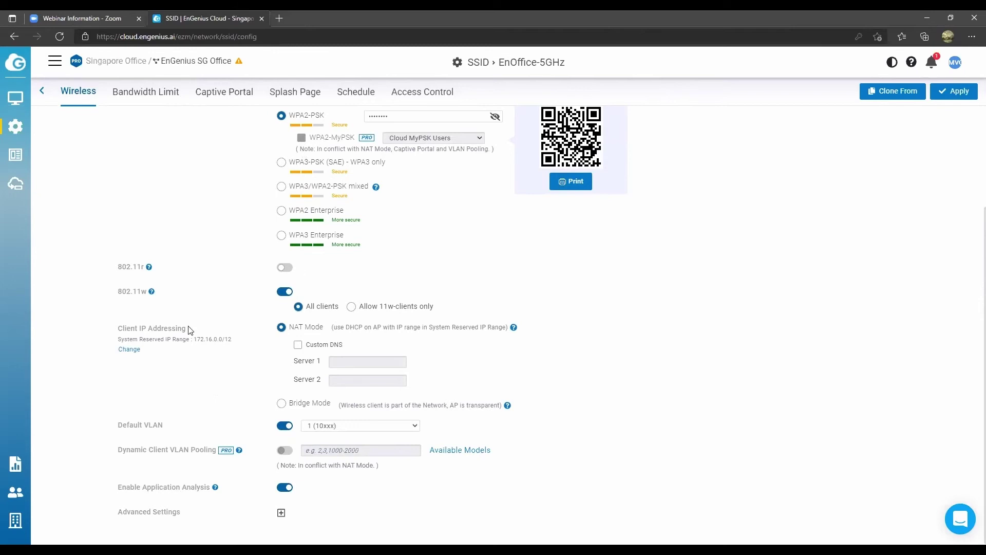
# Step: View the System Reserved IP Range in the AP general settings, and return to the EnOffice-5GHz SSID configuration
pyautogui.moveTo(187, 339); pyautogui.dragTo(231, 340)
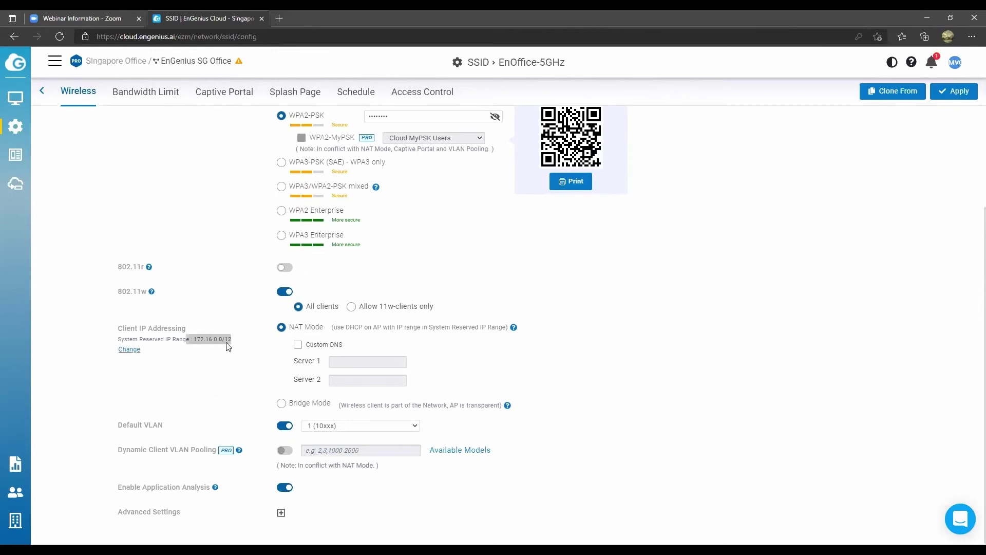
pyautogui.click(228, 348)
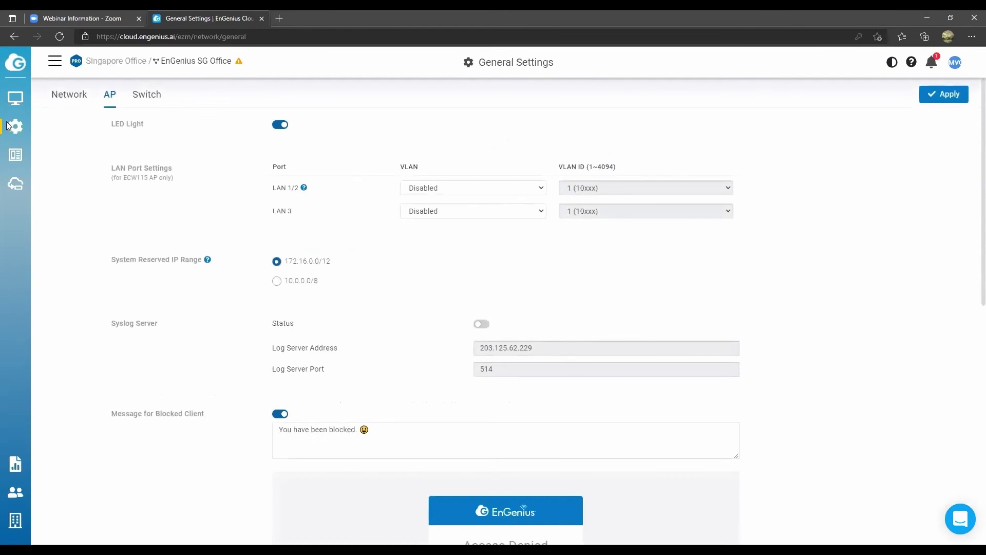
pyautogui.moveTo(10, 127)
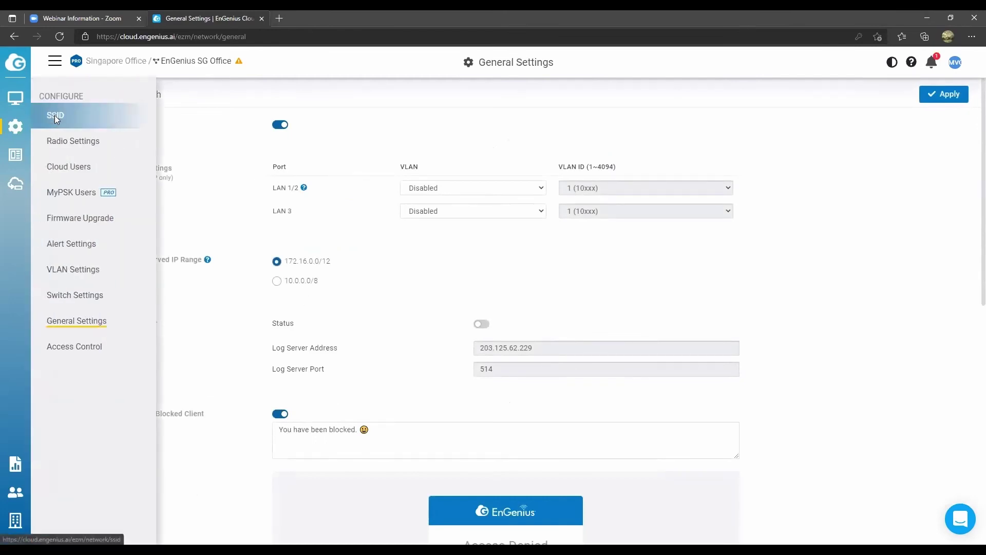
pyautogui.click(55, 118)
pyautogui.click(105, 146)
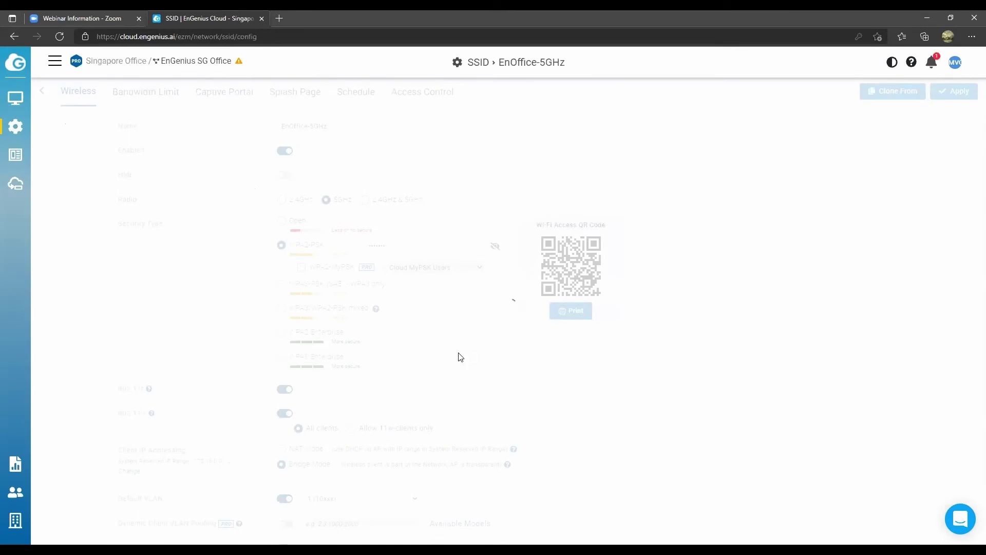
# Step: Try NAT Mode for client IP addressing, and set it back to Bridge Mode
pyautogui.scroll(-1, 441, 373)
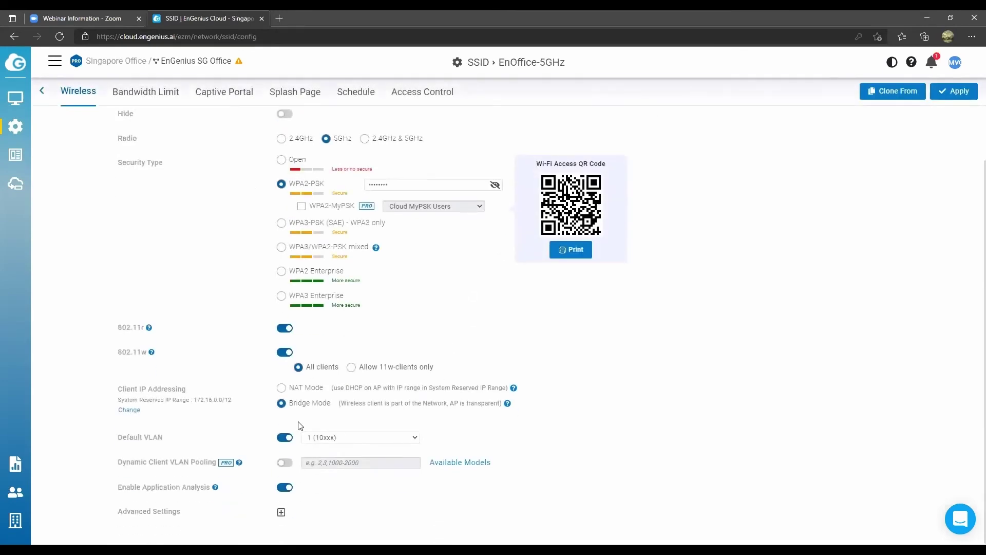
pyautogui.click(281, 388)
pyautogui.scroll(-1, 451, 402)
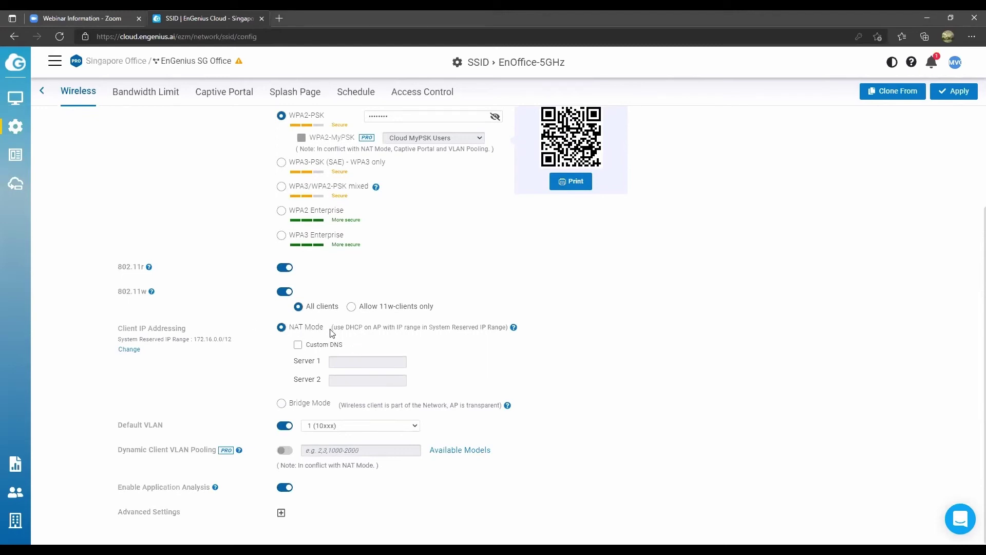
pyautogui.moveTo(331, 329); pyautogui.dragTo(288, 329)
pyautogui.click(281, 403)
pyautogui.scroll(-1, 281, 420)
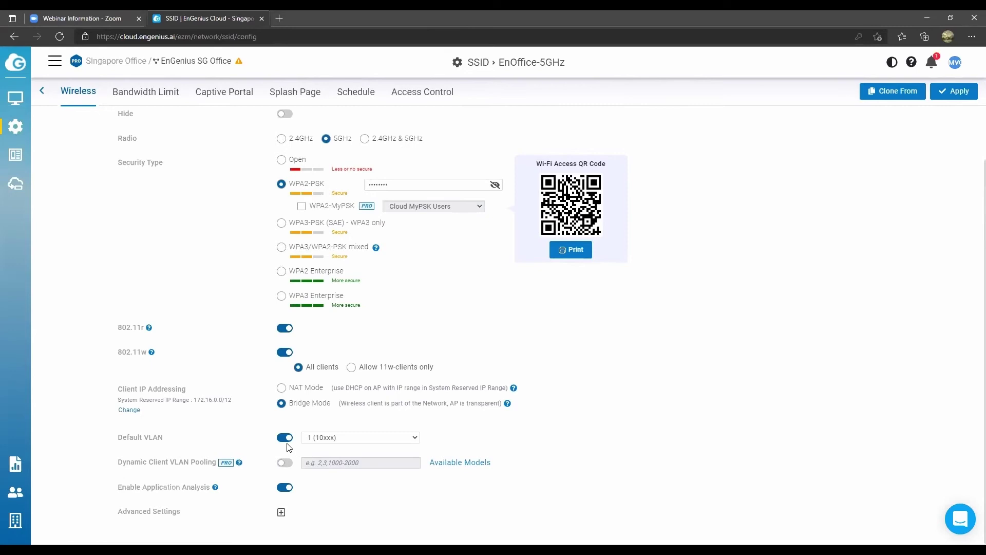
# Step: Look over the default VLAN choices, and turn Dynamic Client VLAN Pooling on and off again
pyautogui.click(350, 436)
pyautogui.click(392, 465)
pyautogui.click(286, 463)
pyautogui.click(284, 464)
# Step: Expand the SSID's advanced settings, and try the Band Steering and BCMC Suppression options, leaving both off
pyautogui.click(281, 513)
pyautogui.scroll(-2, 315, 494)
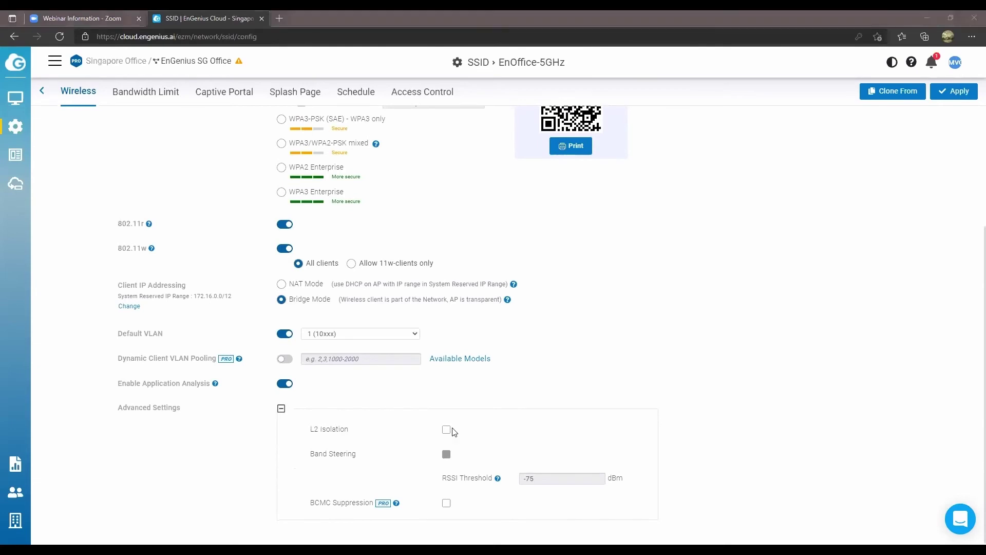
pyautogui.scroll(3, 358, 265)
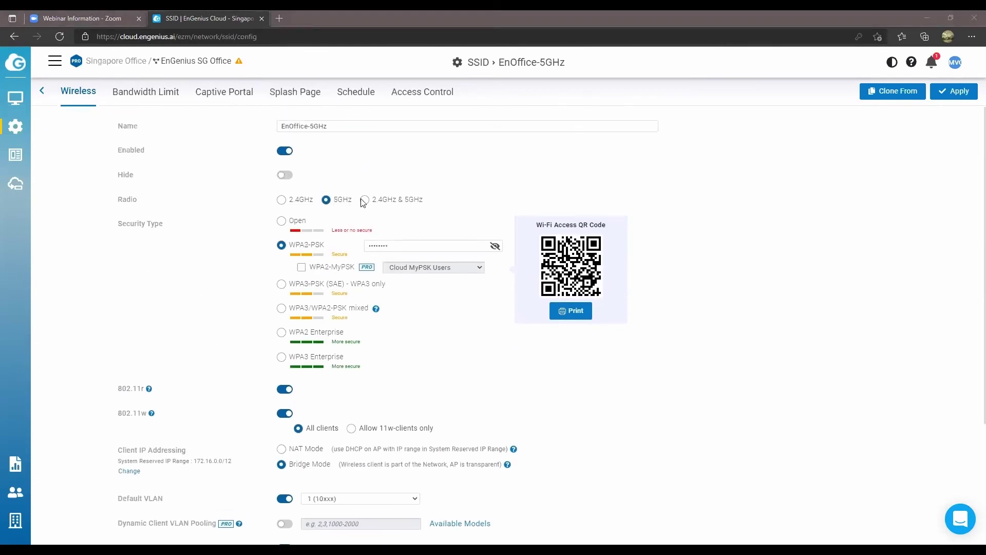
pyautogui.scroll(-3, 366, 205)
pyautogui.click(447, 454)
pyautogui.click(447, 454)
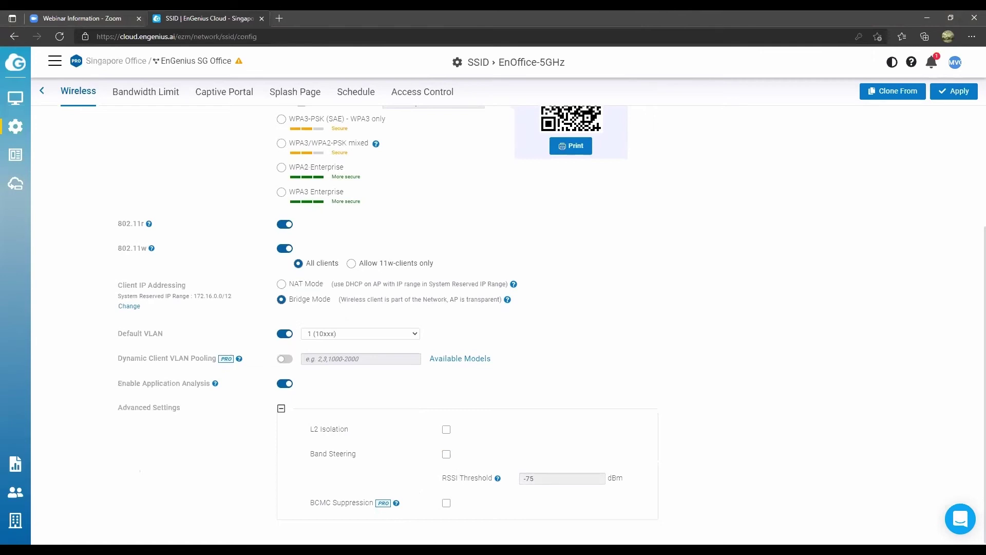
pyautogui.click(446, 503)
pyautogui.click(446, 504)
# Step: Enable the SSID's bandwidth limit on a per-client basis, with the per-SSID limit left off
pyautogui.click(156, 100)
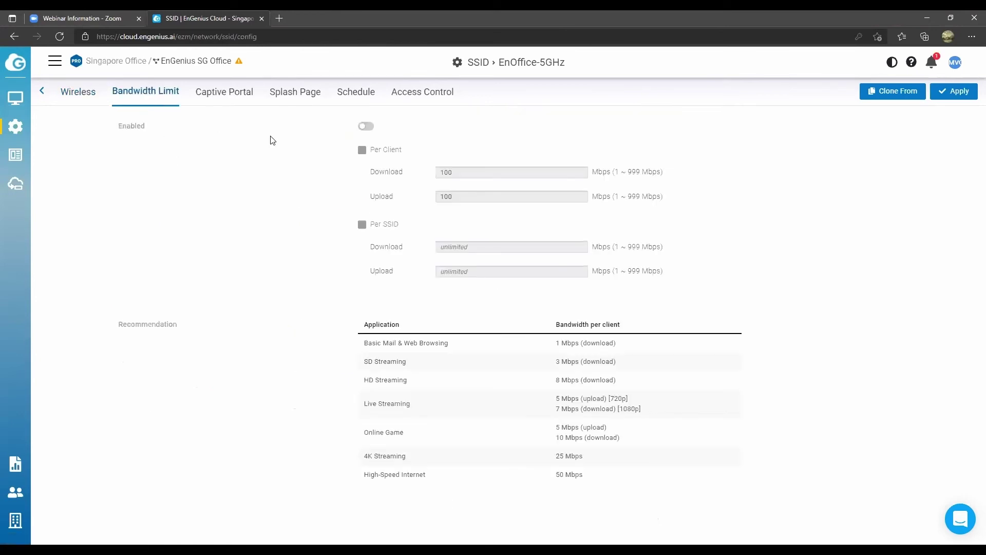
pyautogui.click(367, 127)
pyautogui.click(362, 150)
pyautogui.click(374, 224)
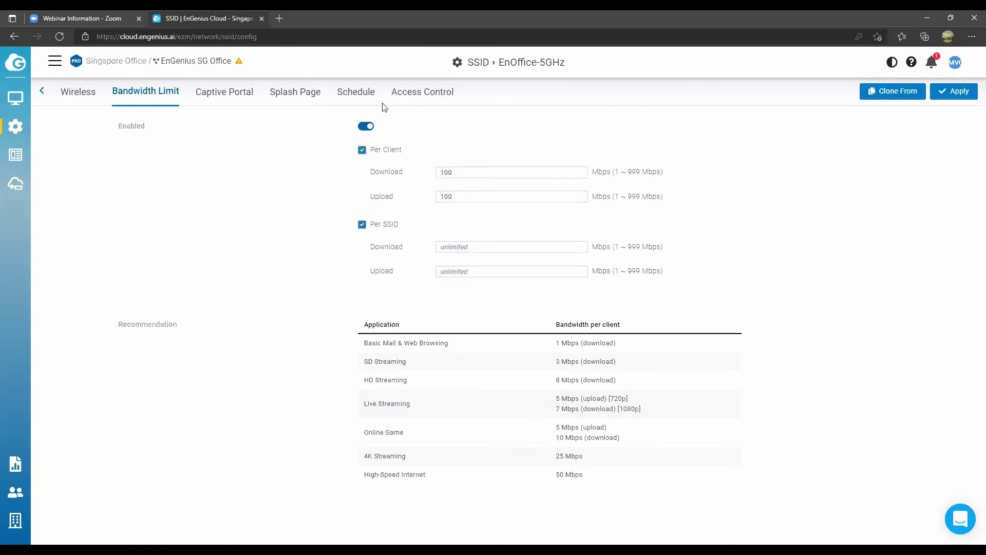
pyautogui.click(361, 225)
# Step: Set the per-client download and upload limits to 5 Mbps each
pyautogui.moveTo(467, 172); pyautogui.dragTo(294, 169)
pyautogui.write('5')
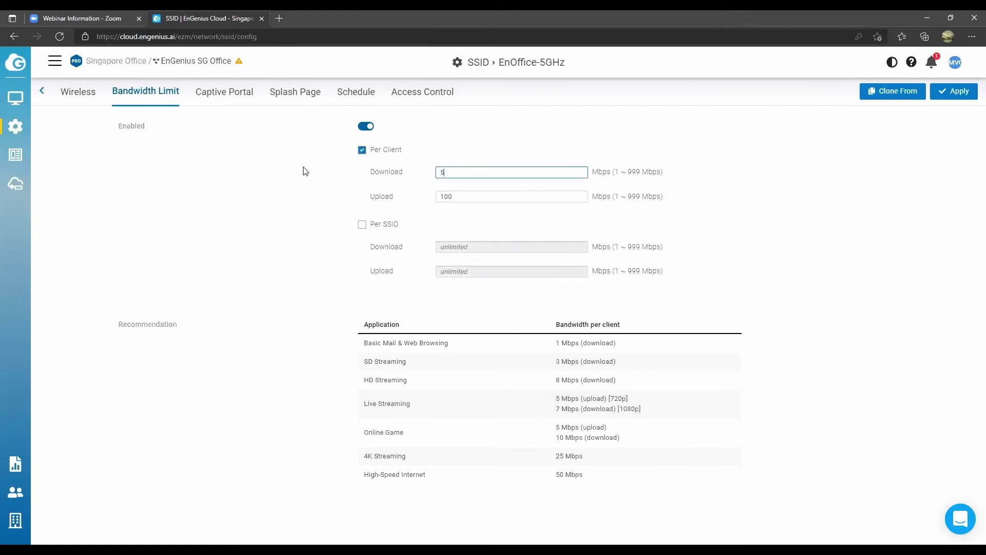
pyautogui.moveTo(480, 201); pyautogui.dragTo(266, 179)
pyautogui.write('5')
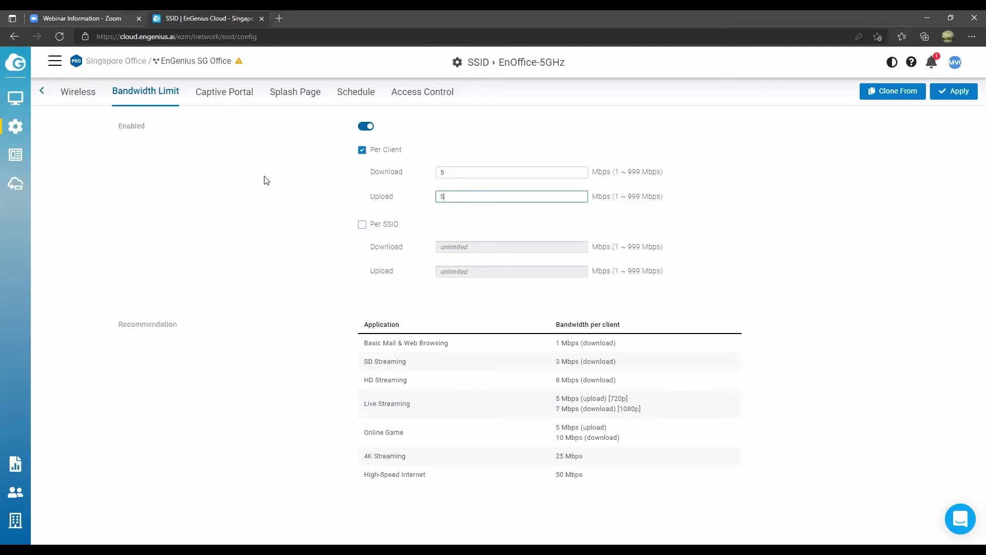
pyautogui.click(716, 221)
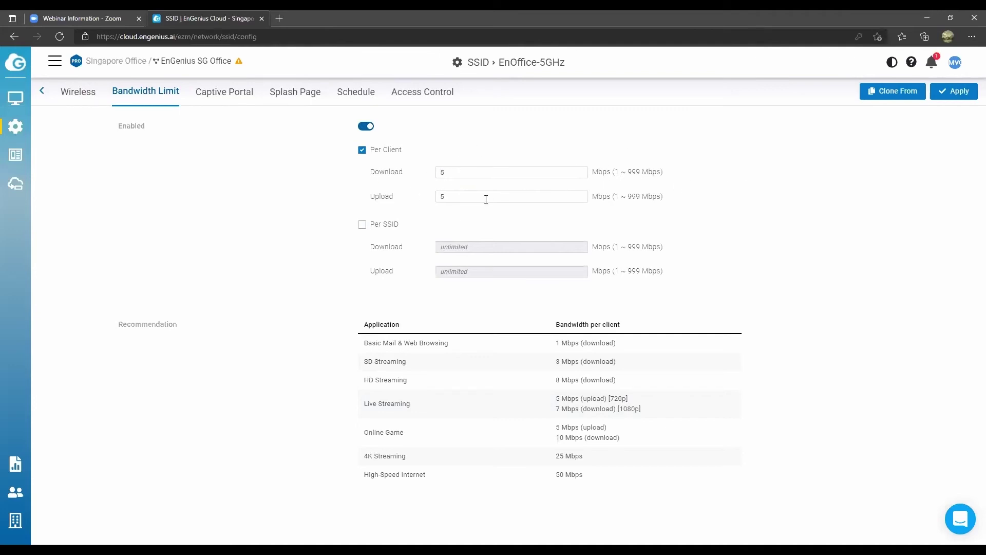
pyautogui.click(458, 175)
pyautogui.press('Tab')
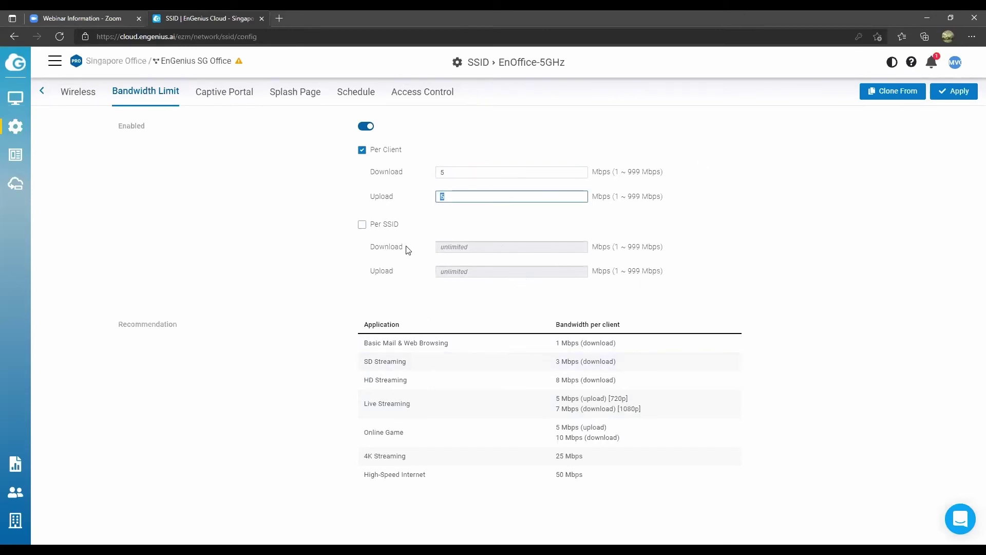
# Step: Enable the captive portal for the SSID with Click-through as the authentication type
pyautogui.click(240, 102)
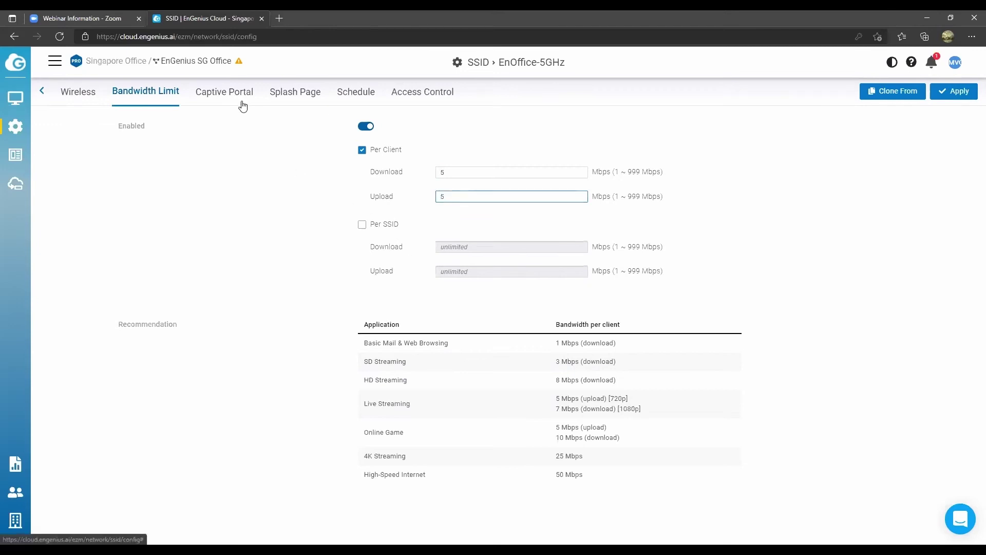
pyautogui.click(286, 126)
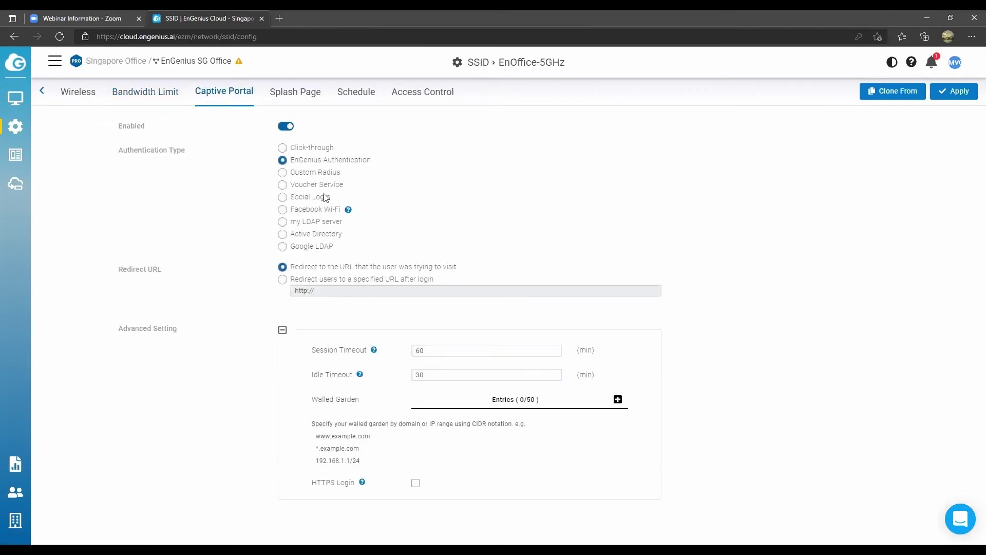
pyautogui.click(283, 148)
pyautogui.moveTo(336, 150); pyautogui.dragTo(292, 148)
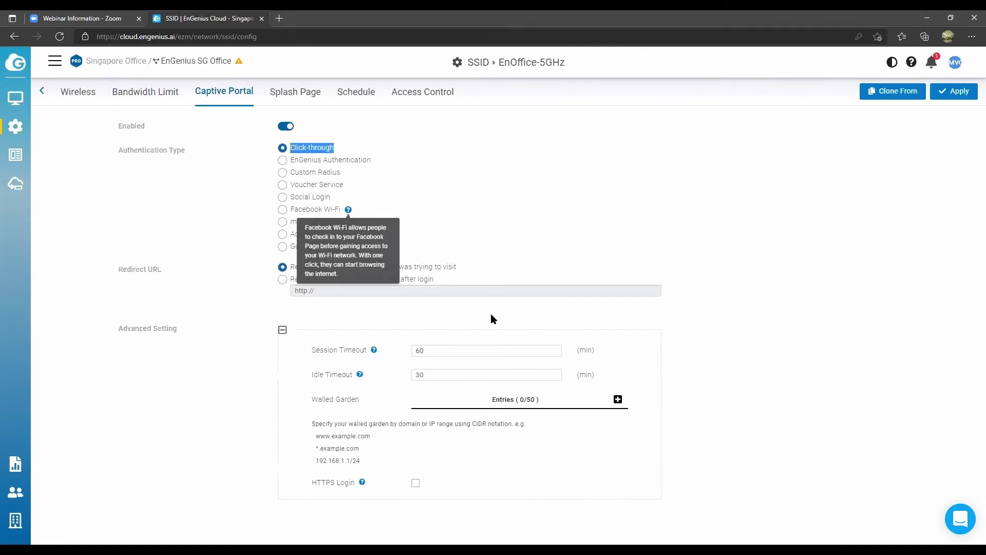
pyautogui.click(349, 149)
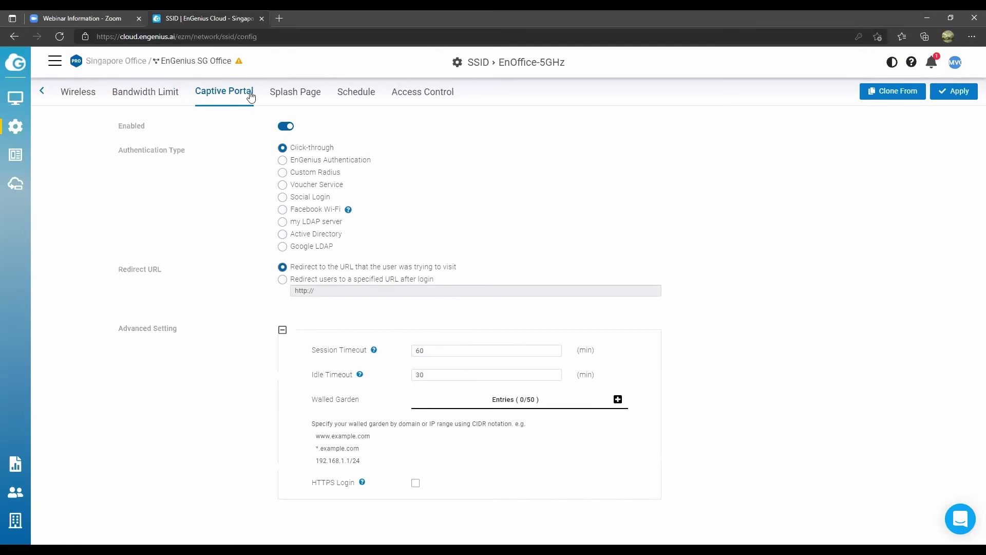
# Step: Replace the Welcome heading on the SSID's local splash page with "Hello"
pyautogui.click(292, 93)
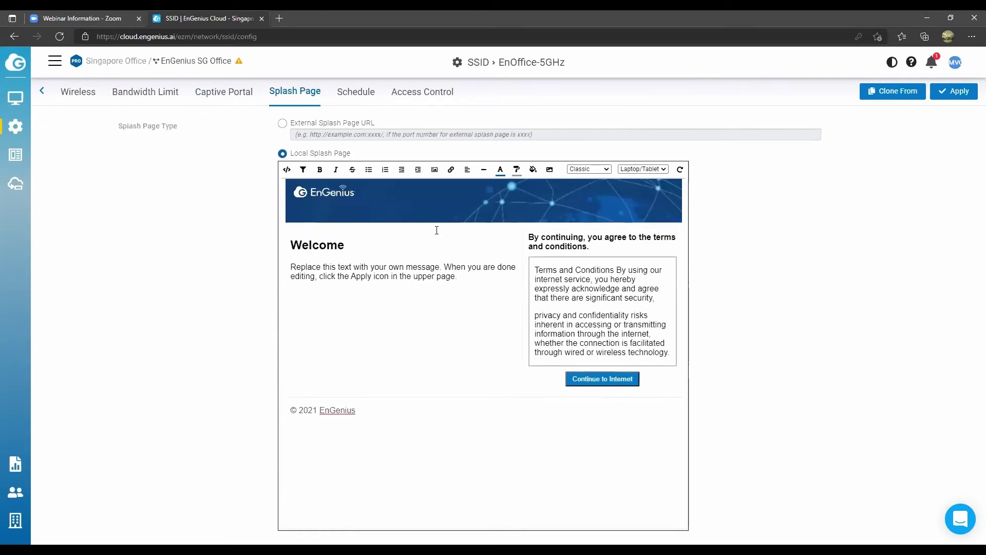
pyautogui.doubleClick(327, 245)
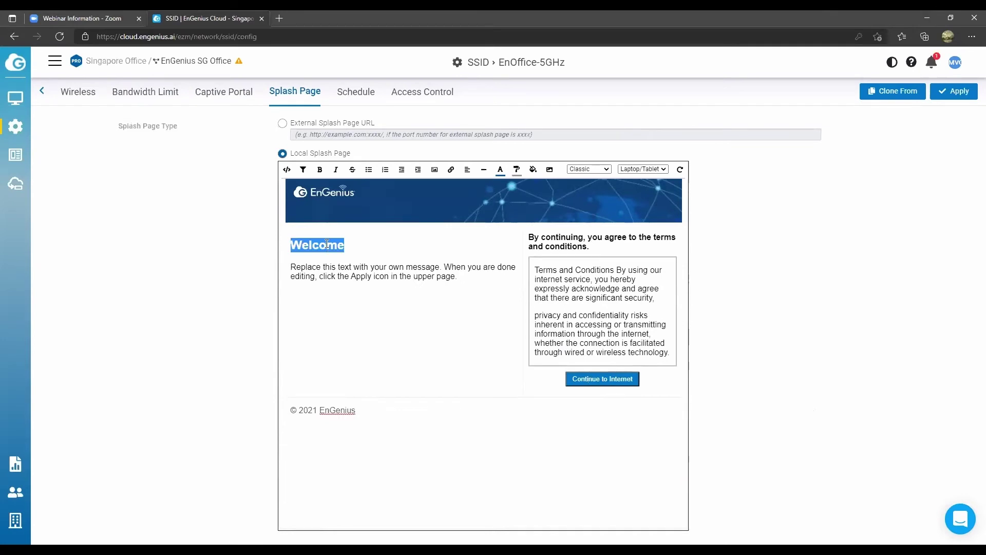
pyautogui.write('Hello')
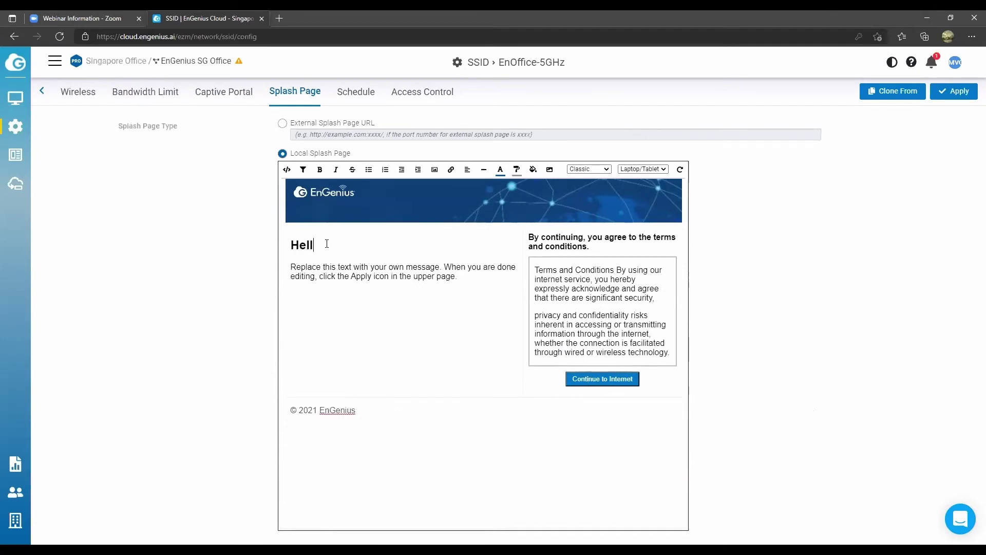
pyautogui.moveTo(551, 272); pyautogui.dragTo(708, 432)
pyautogui.click(463, 311)
# Step: Try the jellyfish picture as the splash page's background image, and remove it again
pyautogui.click(549, 170)
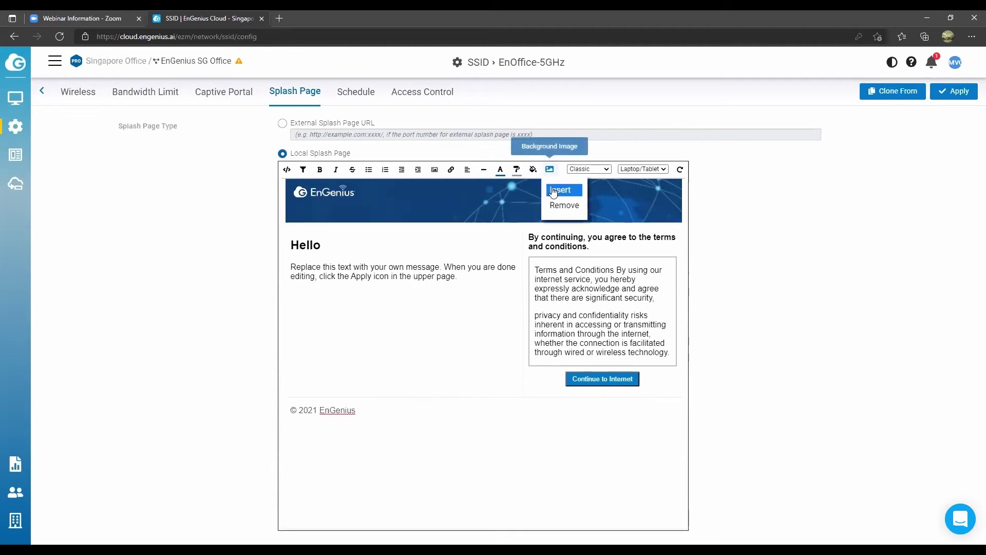
pyautogui.click(560, 190)
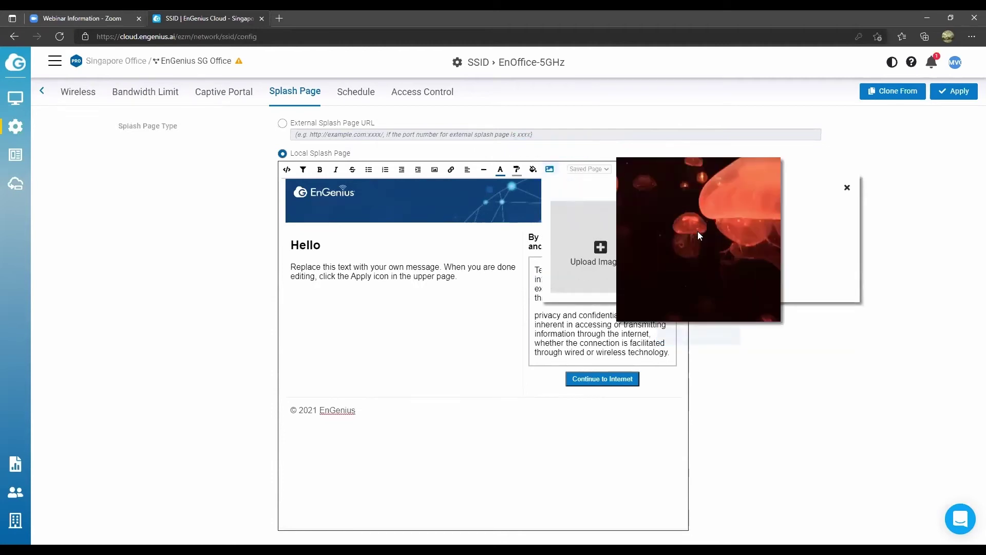
pyautogui.click(701, 242)
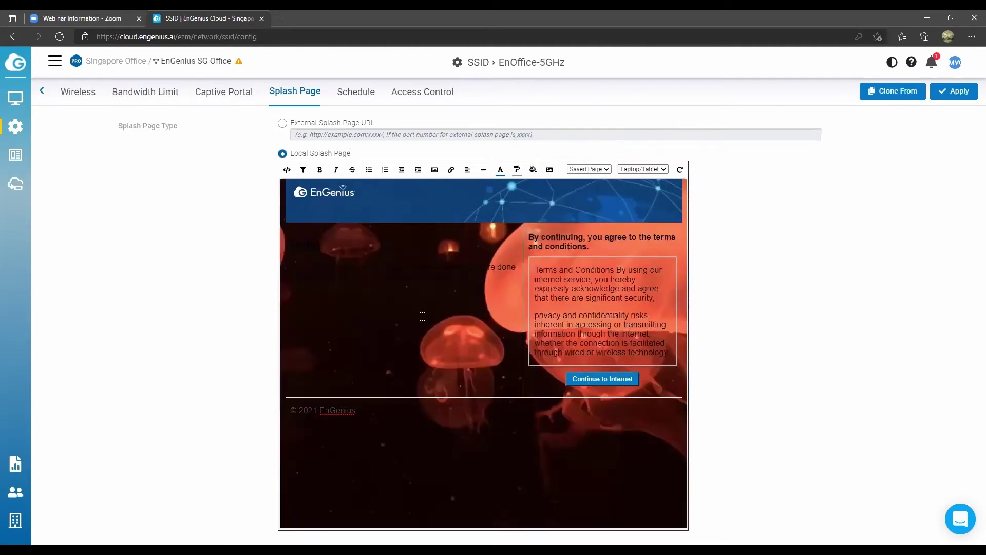
pyautogui.click(550, 170)
pyautogui.click(563, 206)
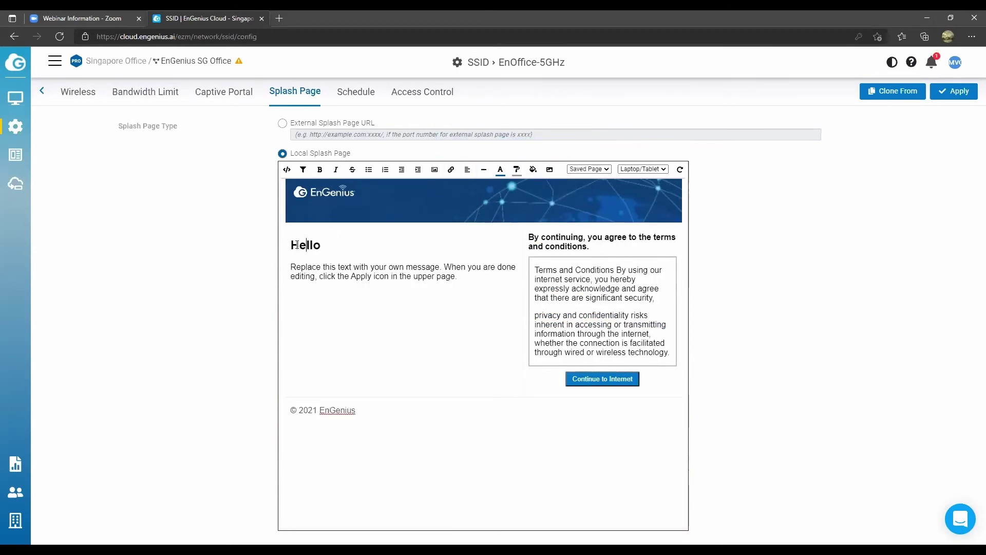
# Step: Insert the jellyfish picture on a new line above the Hello heading and shrink it to a small thumbnail
pyautogui.press('Return')
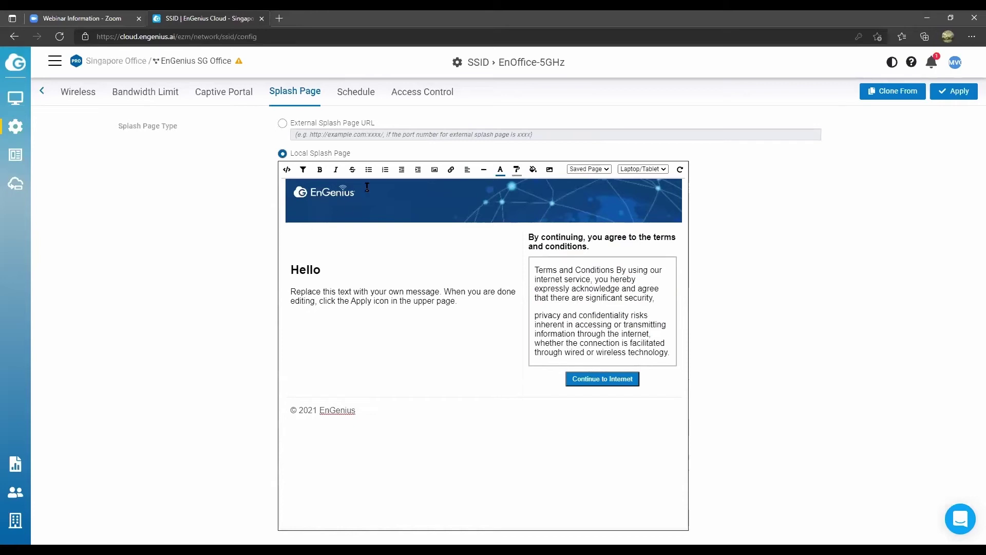
pyautogui.click(435, 170)
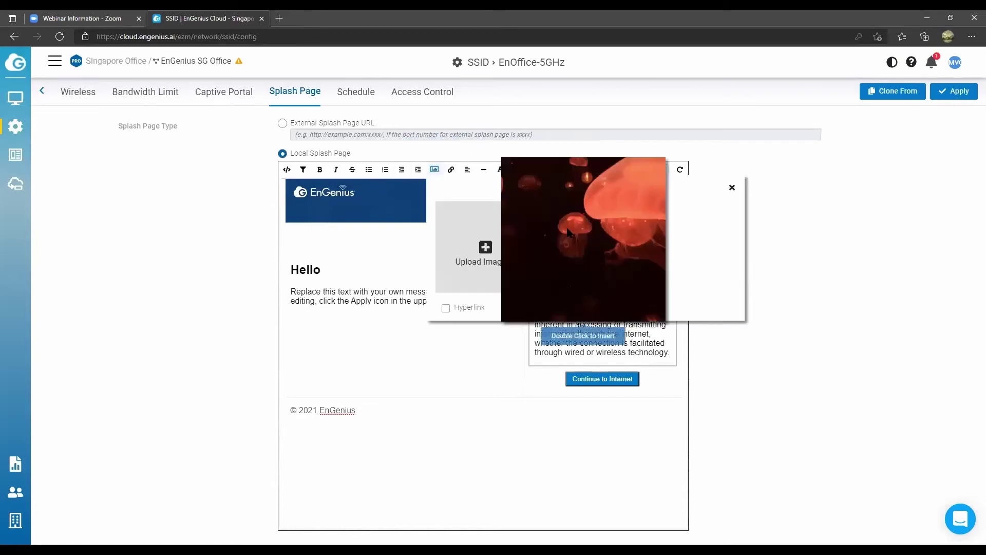
pyautogui.click(584, 247)
pyautogui.moveTo(508, 460); pyautogui.dragTo(370, 314)
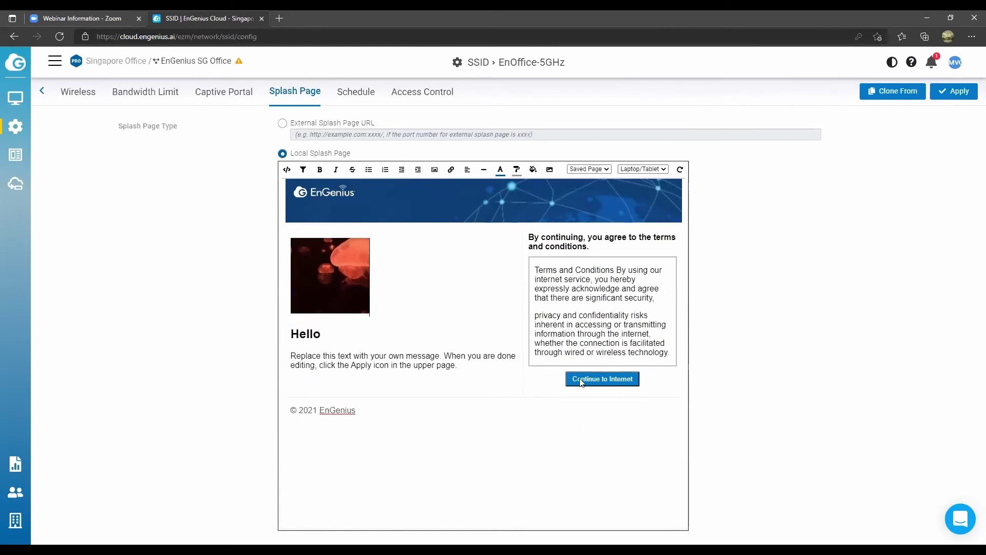
# Step: Preview the splash page in the Large phone layout and stretch the jellyfish picture to nearly the full page width
pyautogui.click(643, 169)
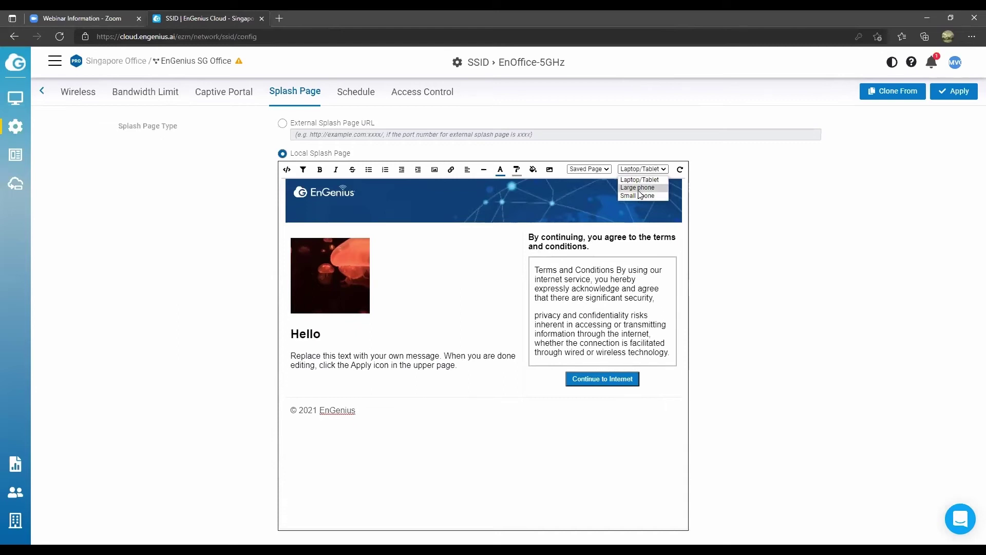
pyautogui.click(639, 188)
pyautogui.scroll(-1, 543, 355)
pyautogui.scroll(1, 543, 354)
pyautogui.click(452, 298)
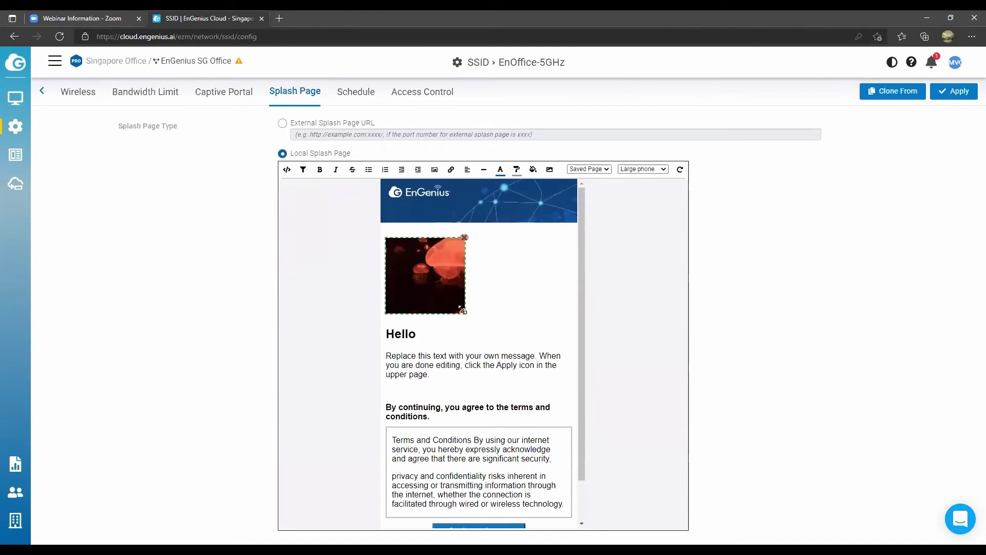
pyautogui.moveTo(465, 312); pyautogui.dragTo(569, 315)
# Step: Delete the EnGenius logo from the splash page banner and return the preview to the Laptop/Tablet layout
pyautogui.click(446, 192)
pyautogui.click(450, 184)
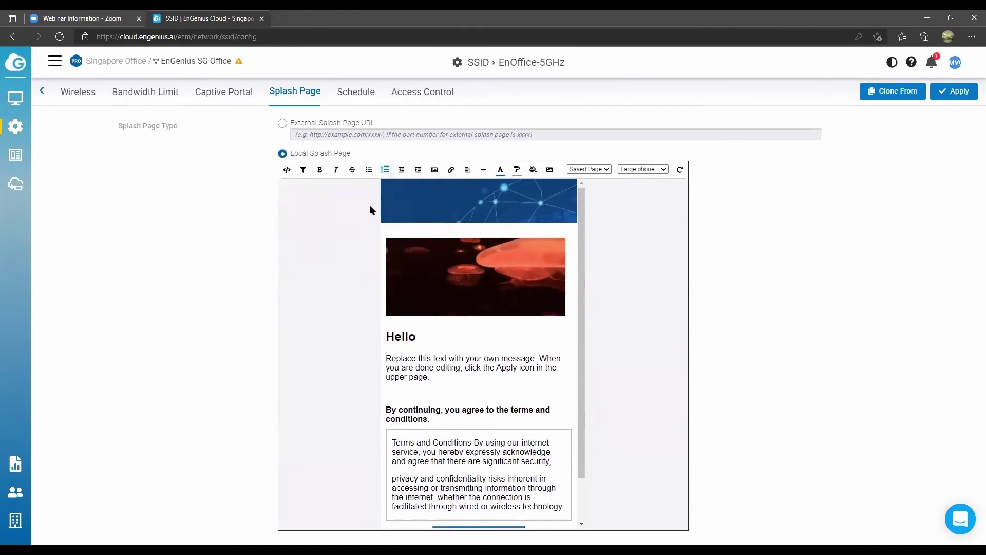
pyautogui.scroll(-2, 555, 409)
pyautogui.scroll(2, 554, 393)
pyautogui.click(649, 173)
pyautogui.click(643, 186)
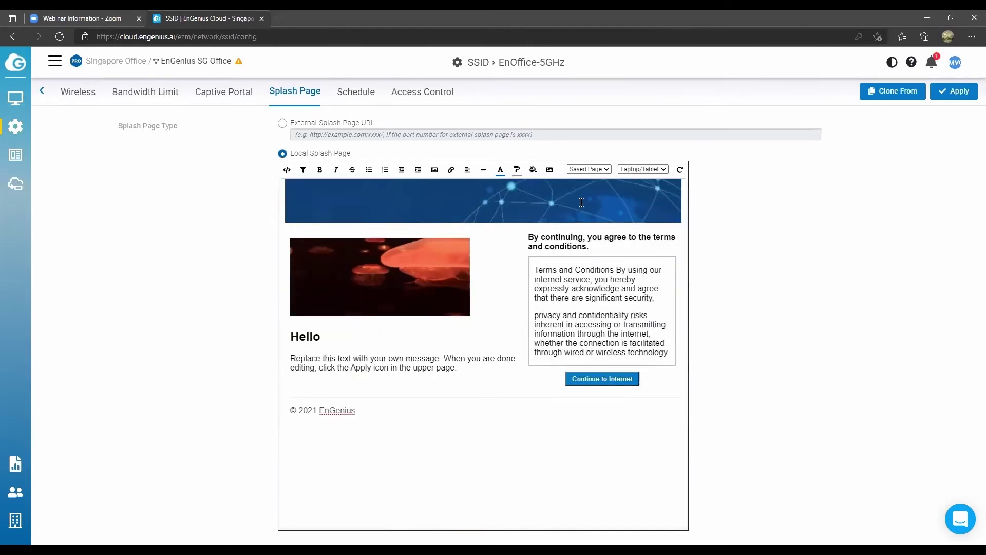
# Step: Examine the splash page's HTML source code and return to the visual editor
pyautogui.click(286, 169)
pyautogui.scroll(-15, 432, 301)
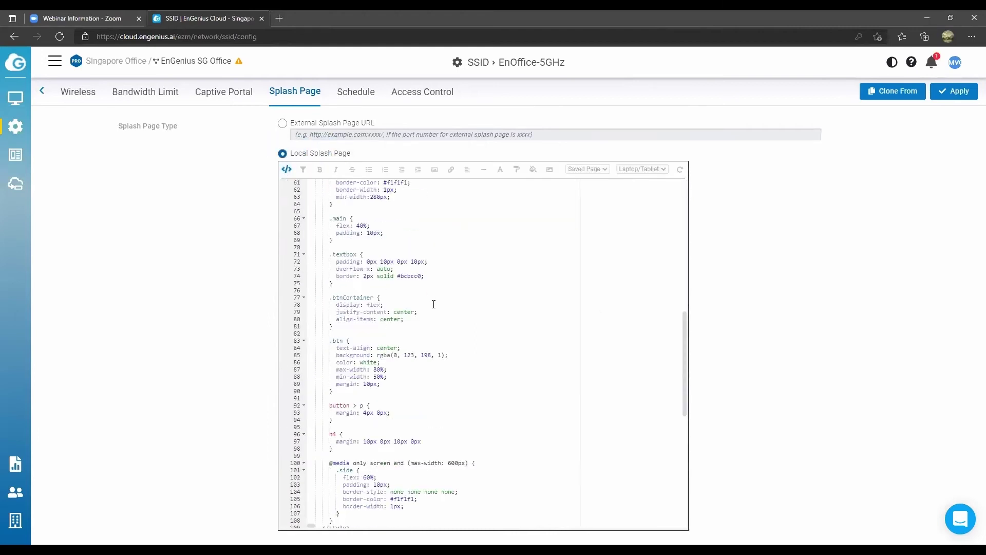
pyautogui.scroll(3, 512, 345)
pyautogui.scroll(-3, 512, 345)
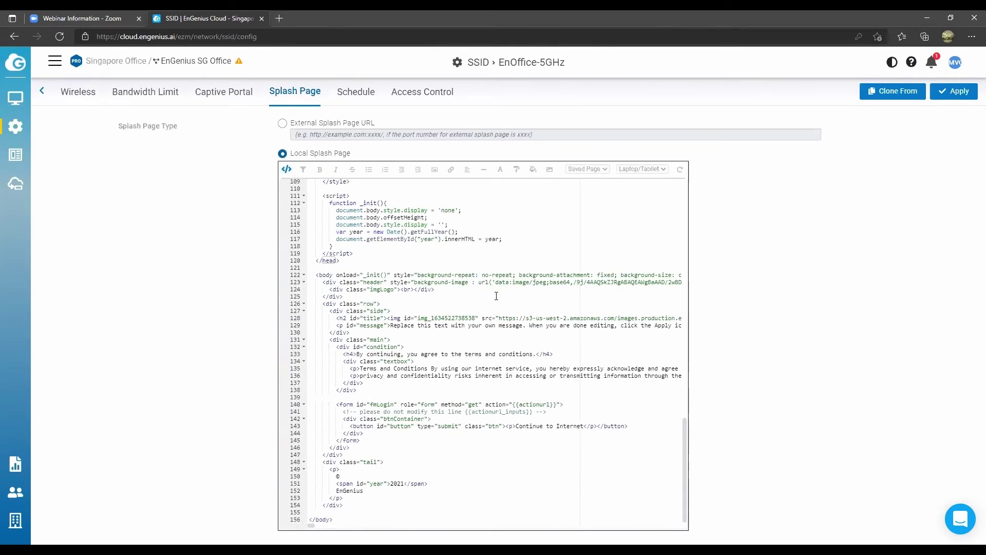
pyautogui.scroll(12, 497, 293)
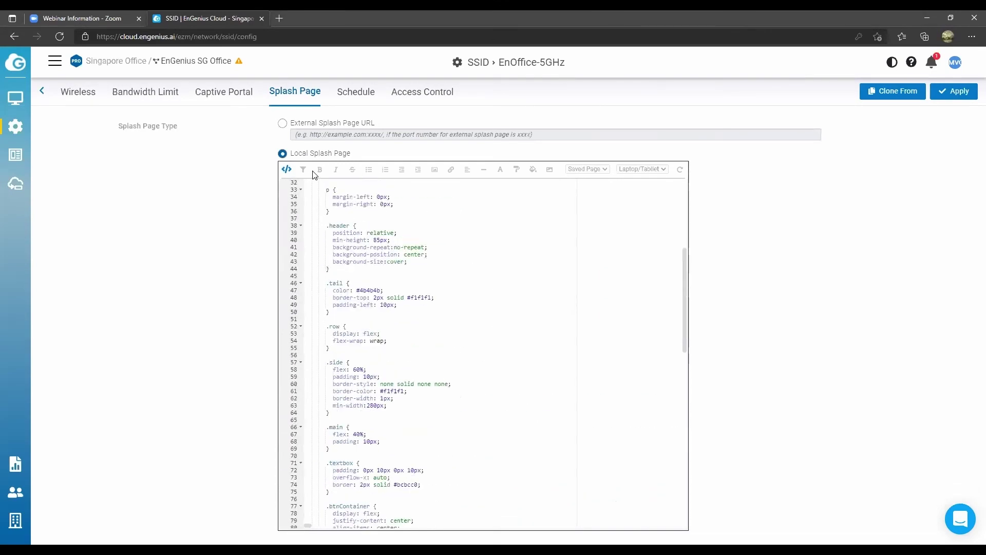
pyautogui.click(287, 169)
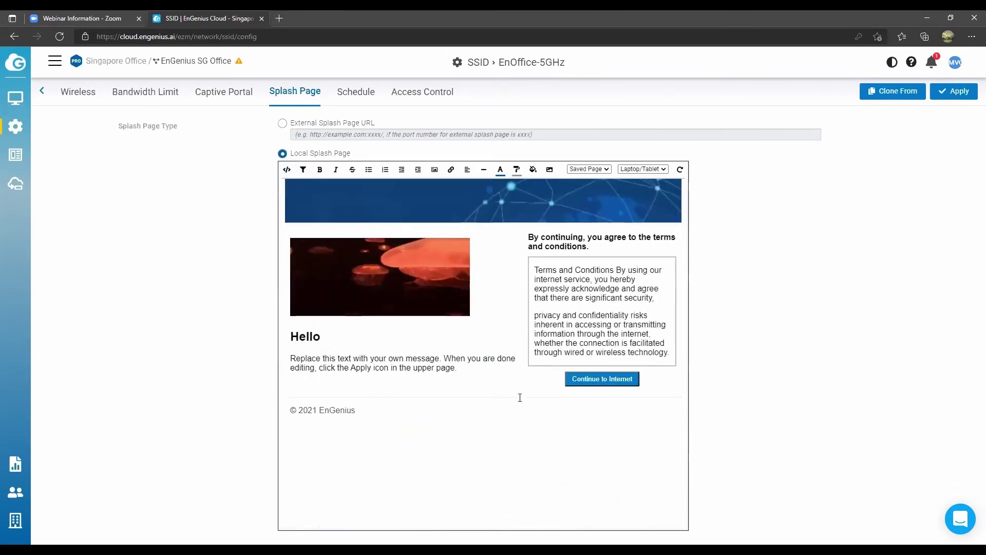
# Step: Set the captive portal's authentication type to EnGenius Authentication and apply the Classic template to its splash page
pyautogui.click(231, 98)
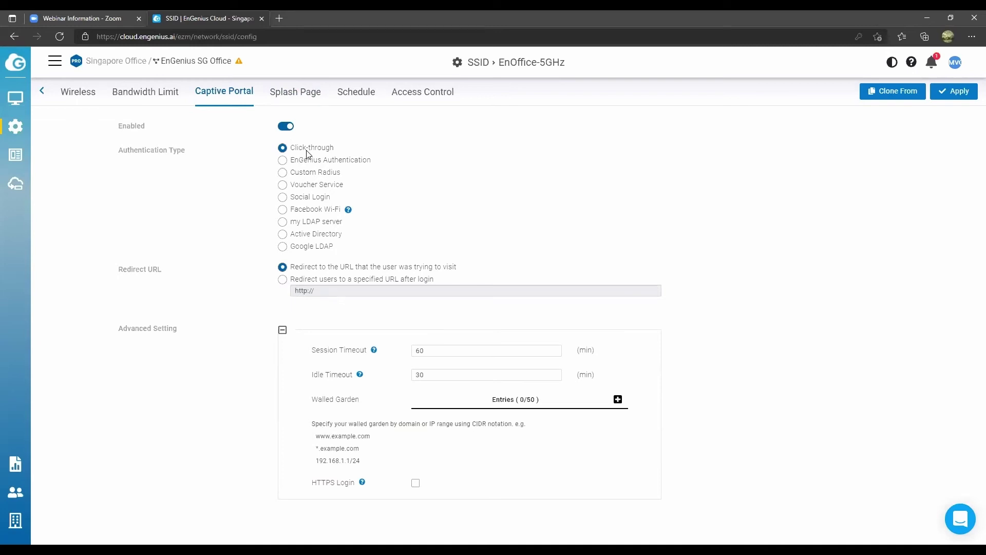
pyautogui.click(338, 163)
pyautogui.click(302, 92)
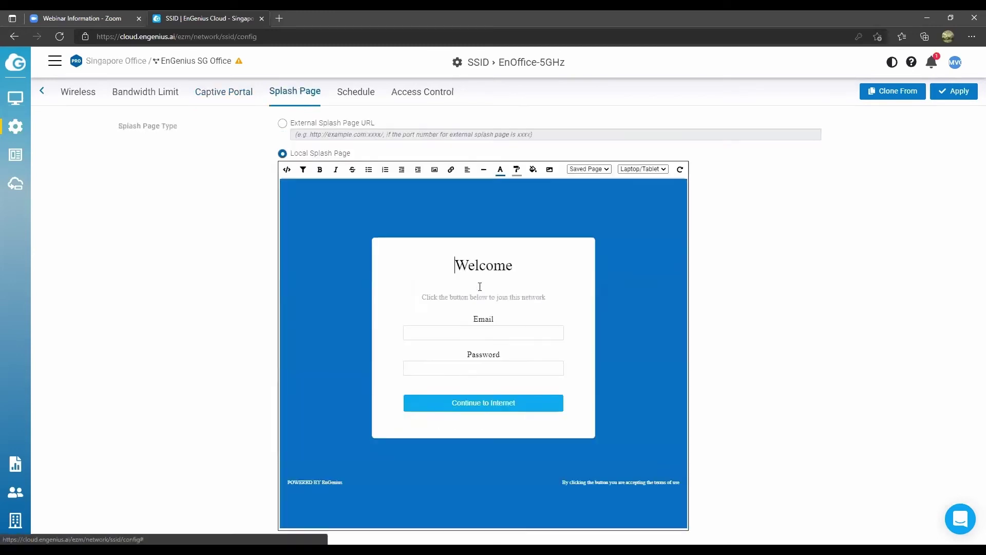
pyautogui.click(586, 169)
pyautogui.click(585, 188)
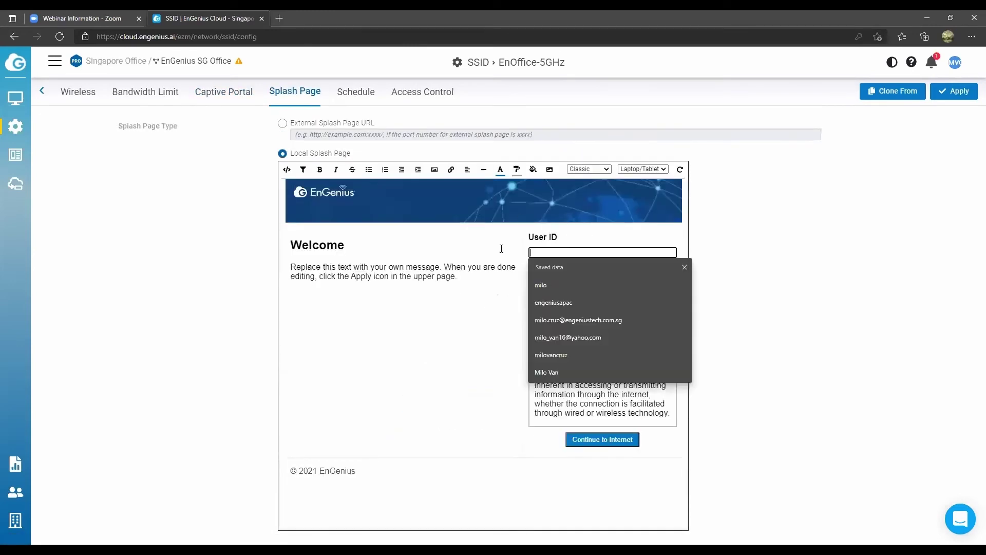
pyautogui.click(502, 267)
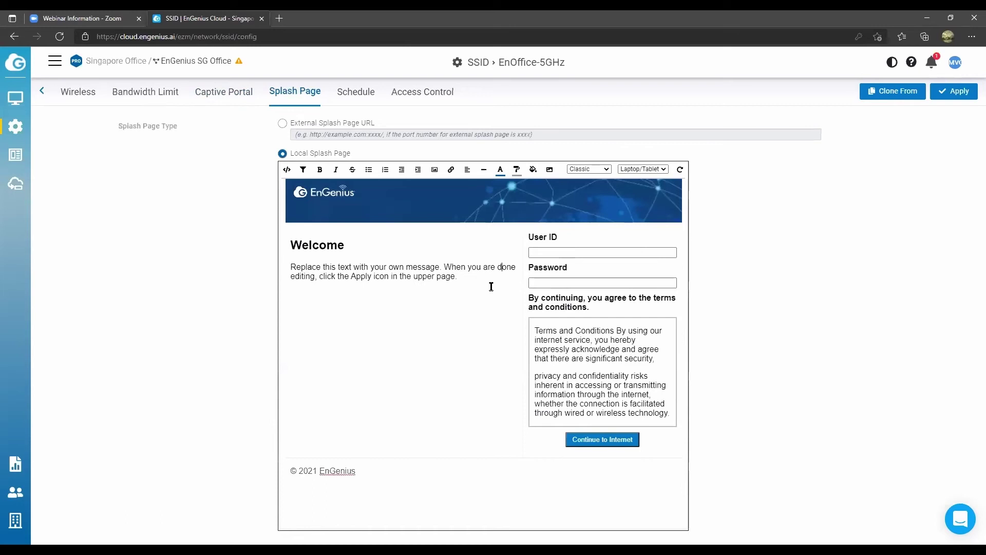
pyautogui.click(559, 250)
# Step: Select Custom Radius as the captive portal's authentication type and review its server, NAS and accounting options
pyautogui.click(246, 96)
pyautogui.click(282, 173)
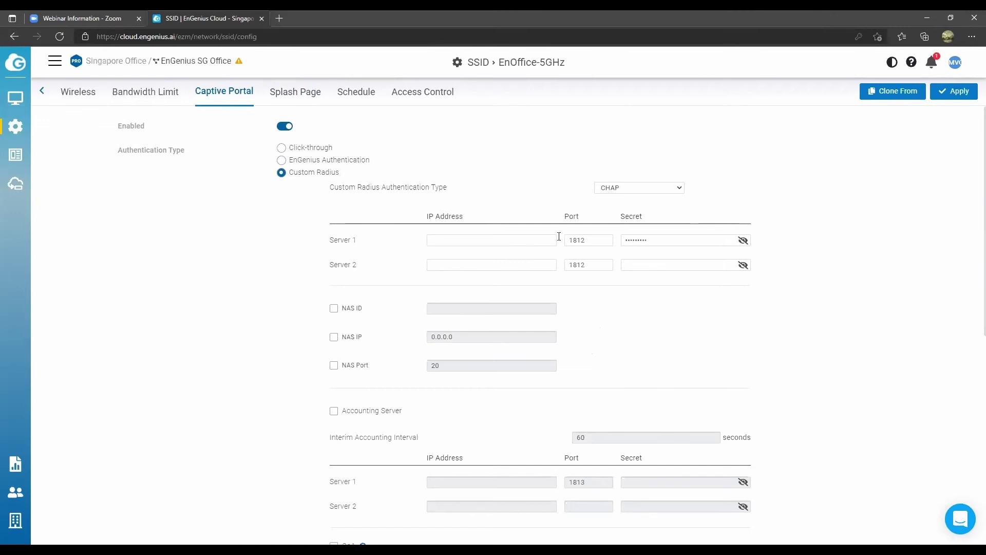
pyautogui.scroll(-5, 343, 241)
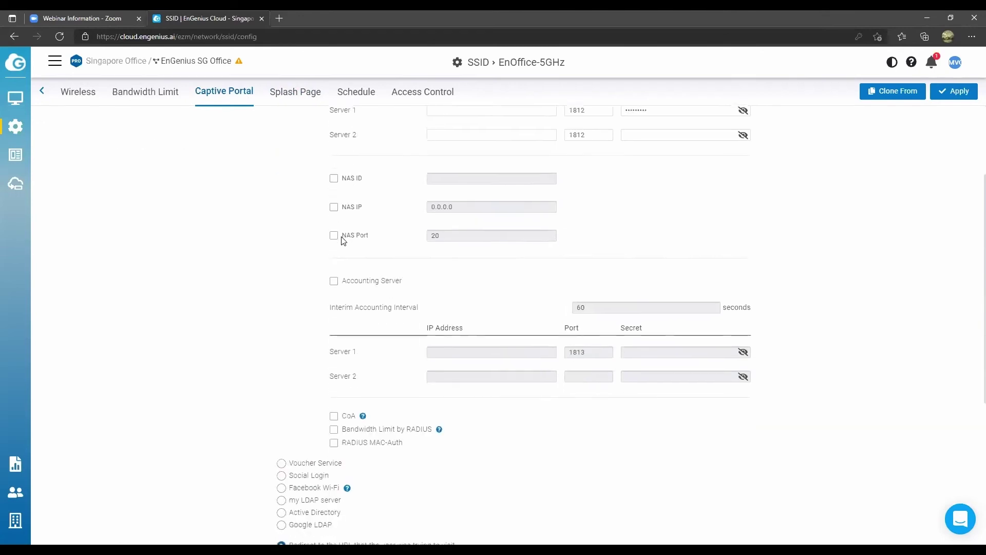
# Step: Switch the captive portal to Voucher Service and add an access plan of 5 hours for 5 simultaneous users
pyautogui.click(281, 331)
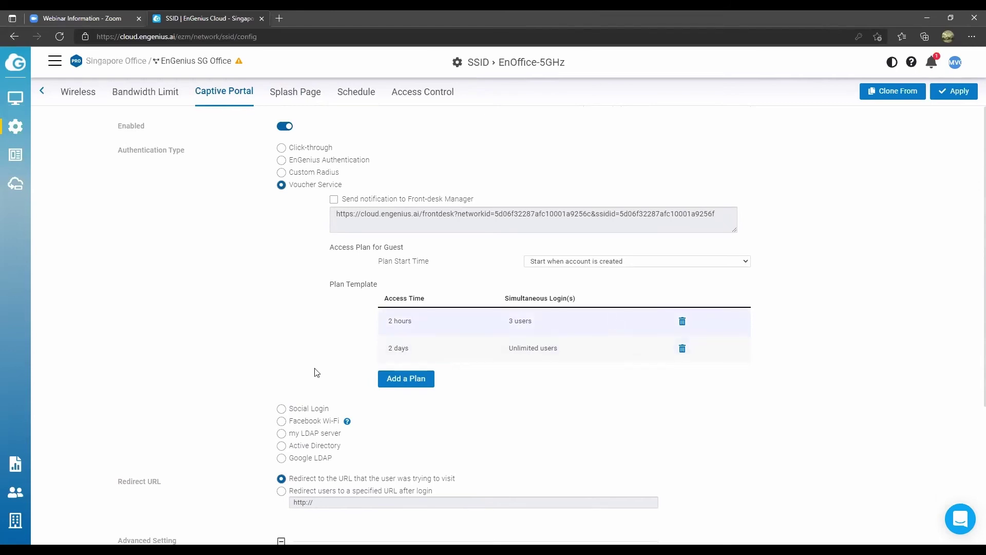
pyautogui.click(417, 377)
pyautogui.click(470, 101)
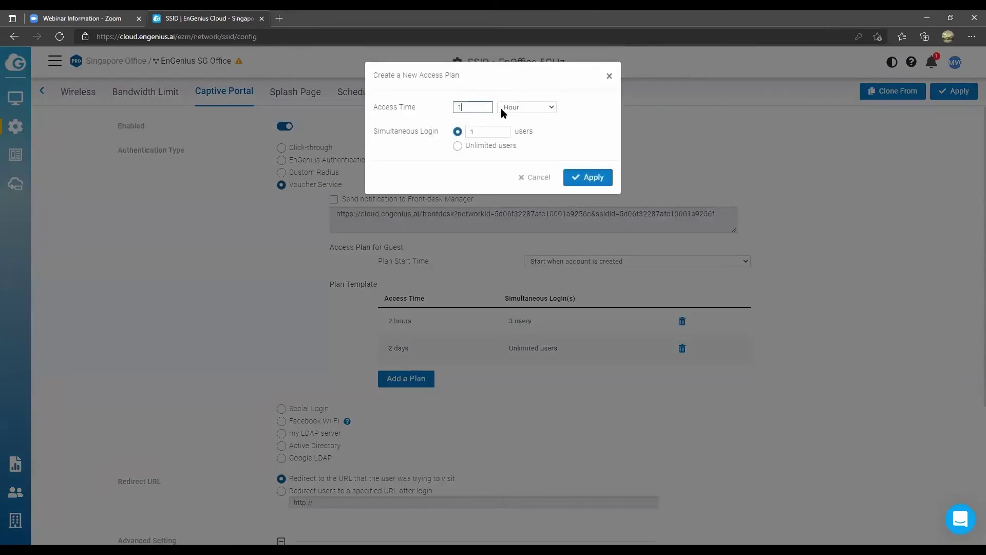
pyautogui.click(539, 109)
pyautogui.click(526, 127)
pyautogui.doubleClick(470, 106)
pyautogui.click(541, 111)
pyautogui.click(530, 117)
pyautogui.click(492, 131)
pyautogui.hotkey('ctrl', 'a')
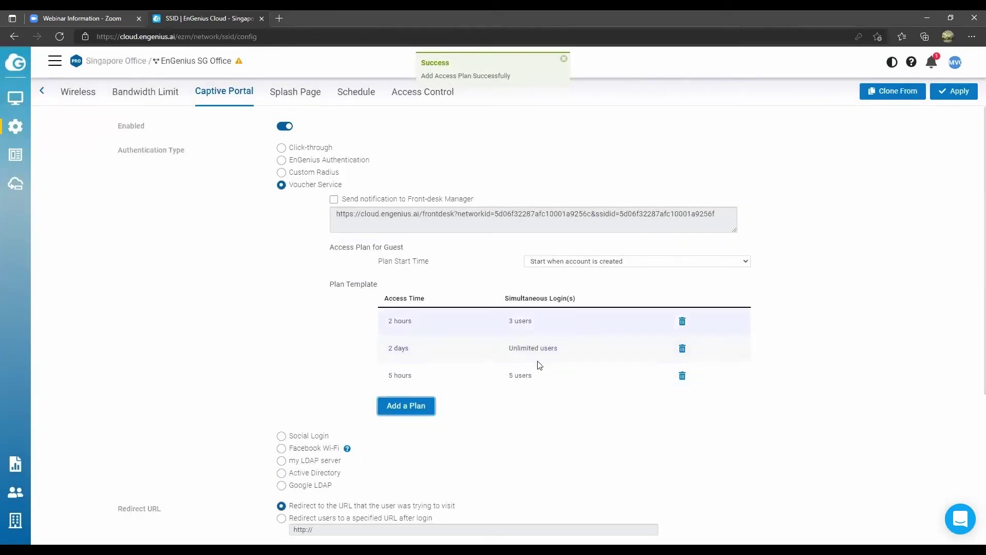
# Step: Highlight the front-desk manager URL of the Voucher Service to point it out
pyautogui.moveTo(339, 215); pyautogui.dragTo(771, 210)
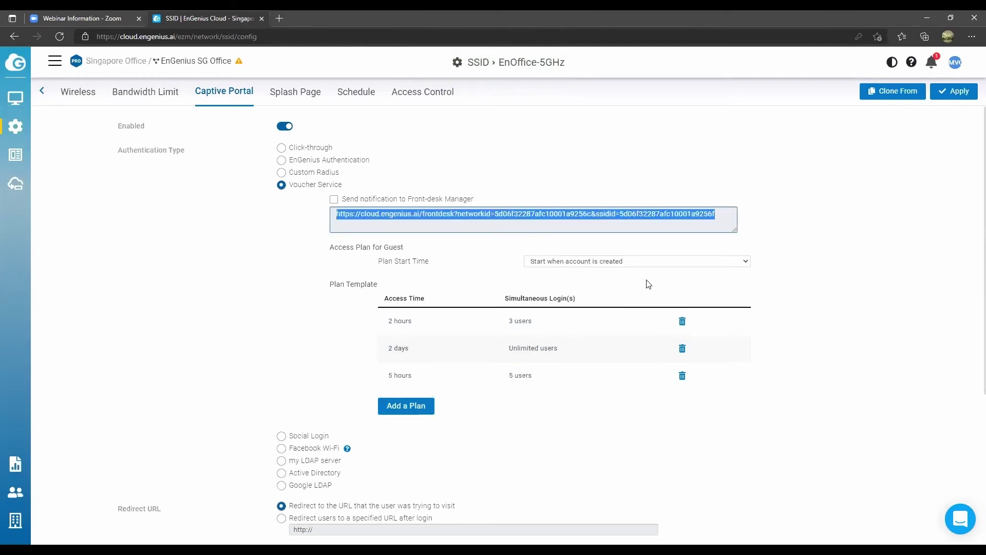
pyautogui.click(472, 264)
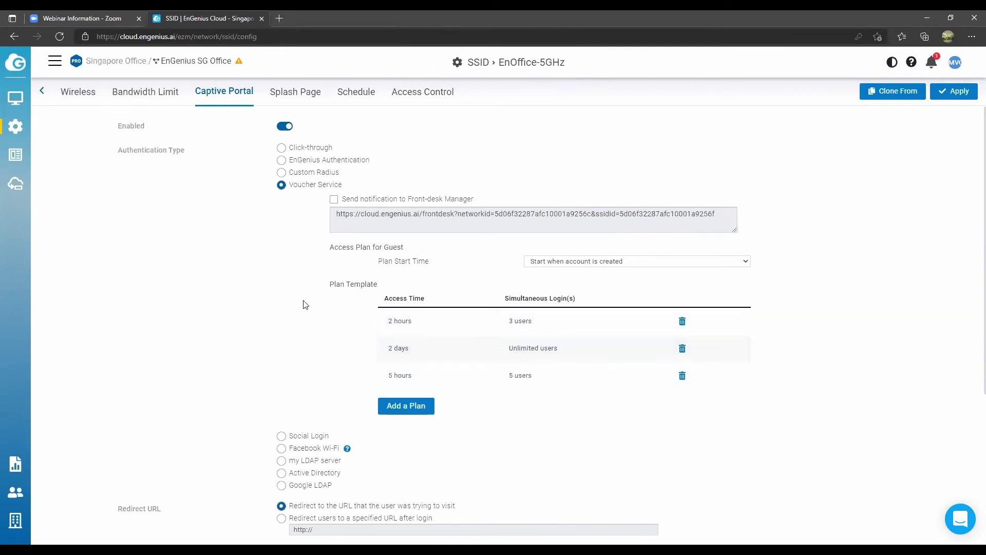
# Step: Select Social Login as the authentication type, check its splash page and return to the captive portal settings
pyautogui.scroll(-3, 304, 304)
pyautogui.click(281, 305)
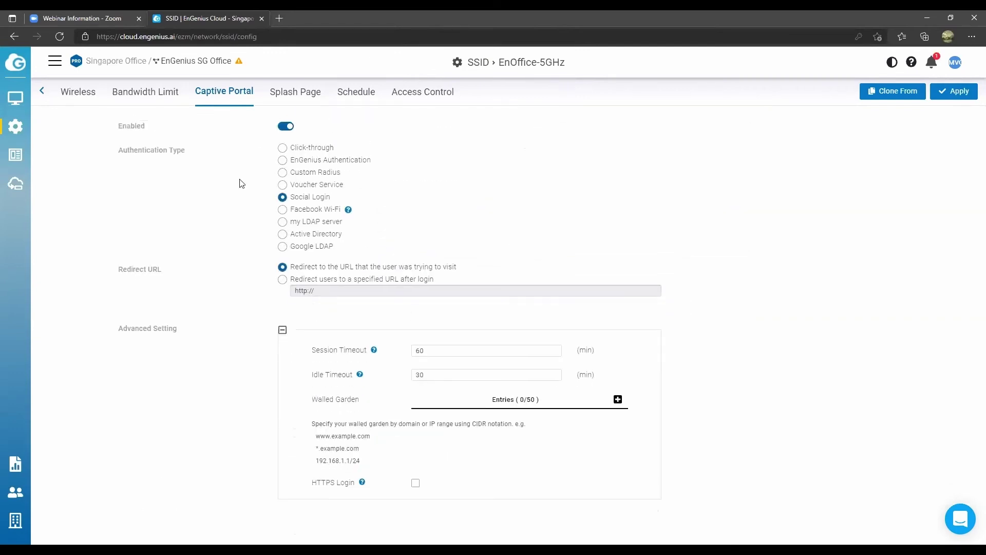
pyautogui.click(293, 93)
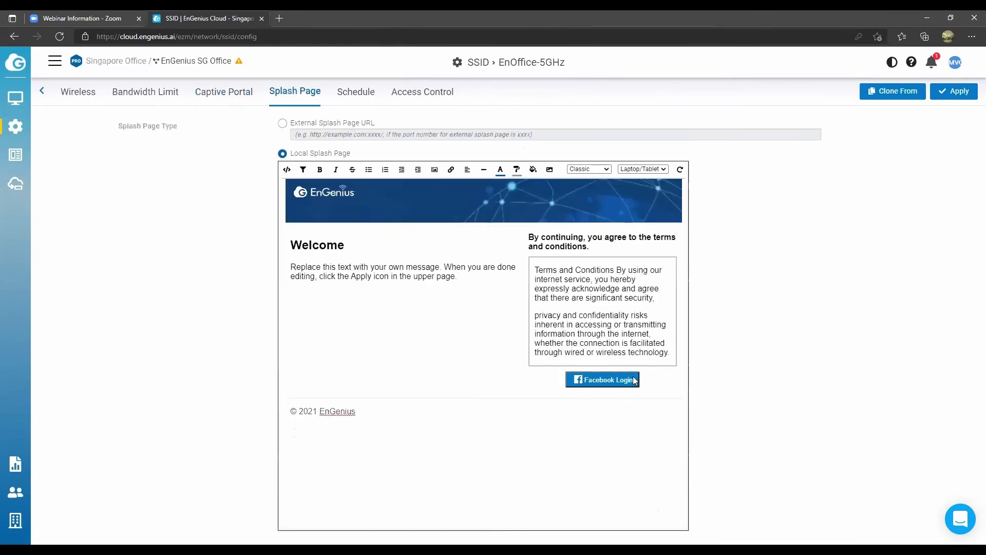
pyautogui.click(227, 99)
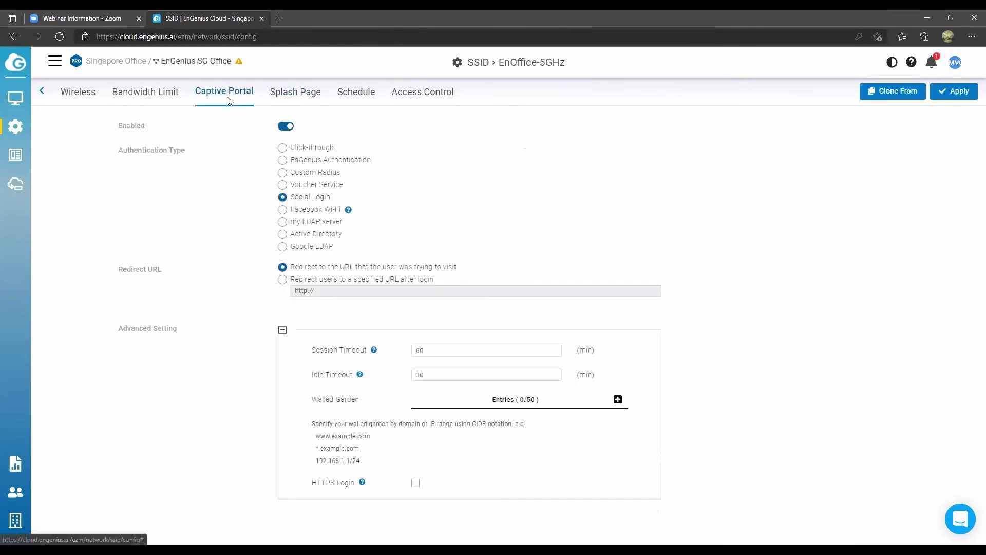
# Step: Try Facebook Wi-Fi as the captive portal's authentication type, opening its setup dialog and dismissing it
pyautogui.click(282, 210)
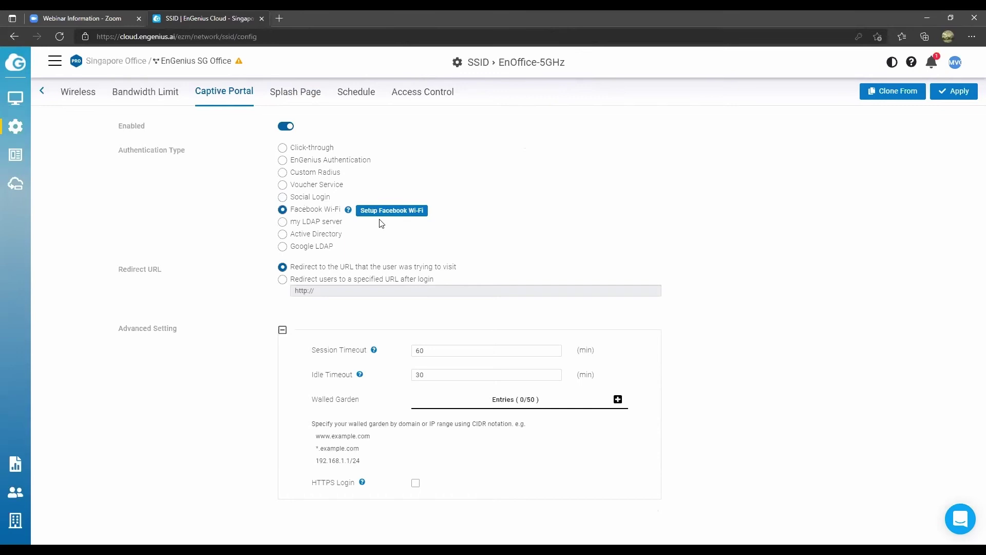
pyautogui.moveTo(291, 210); pyautogui.dragTo(340, 210)
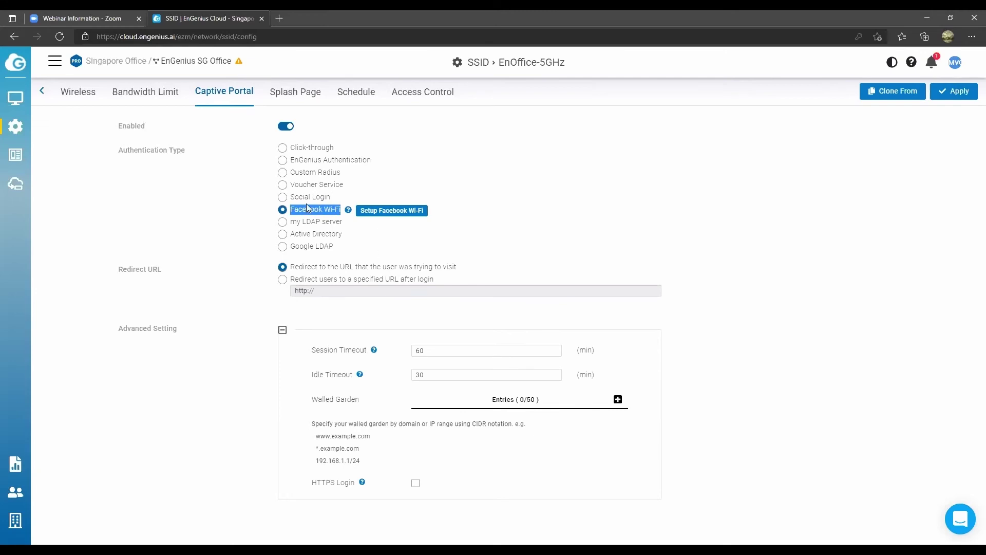
pyautogui.click(390, 211)
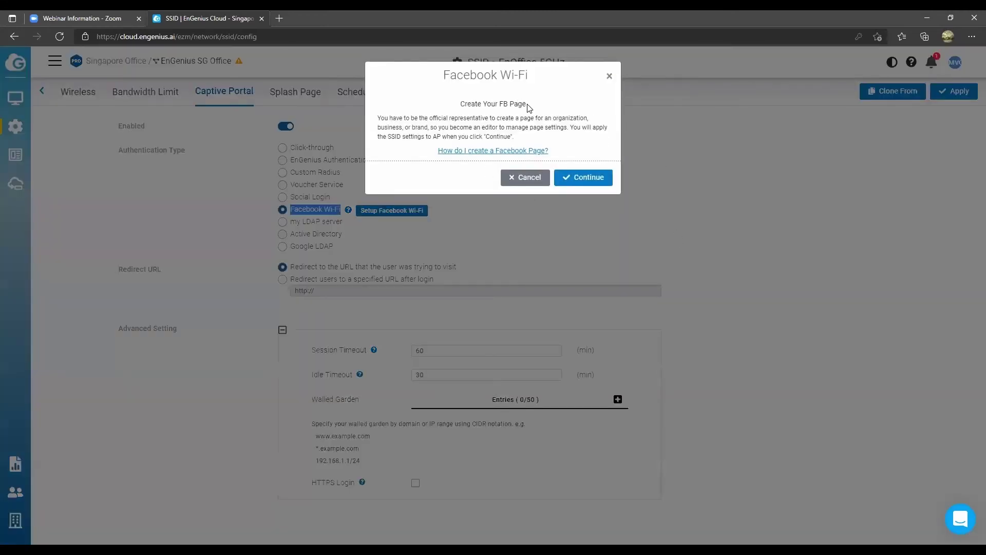
pyautogui.click(608, 82)
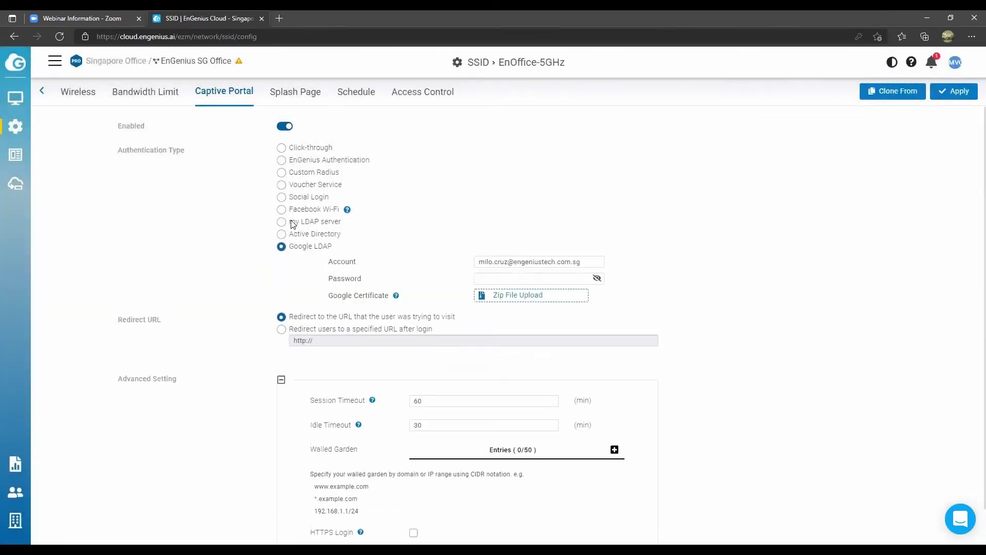
# Step: Try my LDAP server and Active Directory as authentication types, reviewing the Active Directory form for adding a server and cancelling it
pyautogui.click(291, 223)
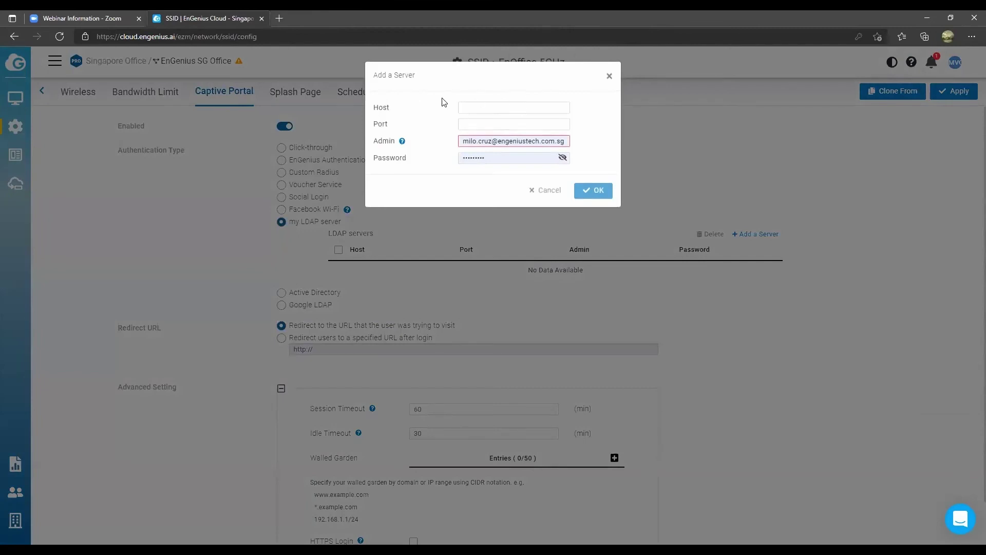
pyautogui.click(533, 192)
pyautogui.click(282, 293)
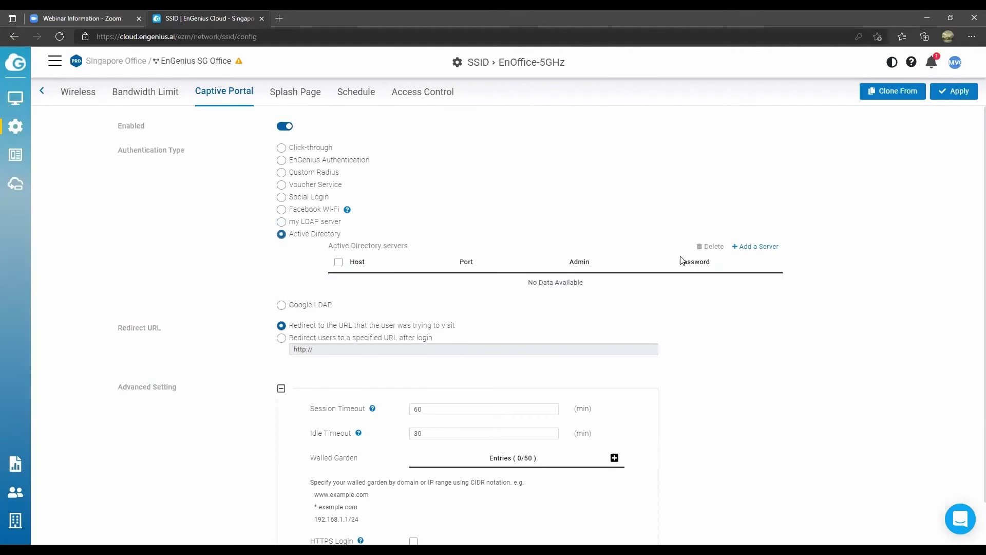
pyautogui.click(775, 248)
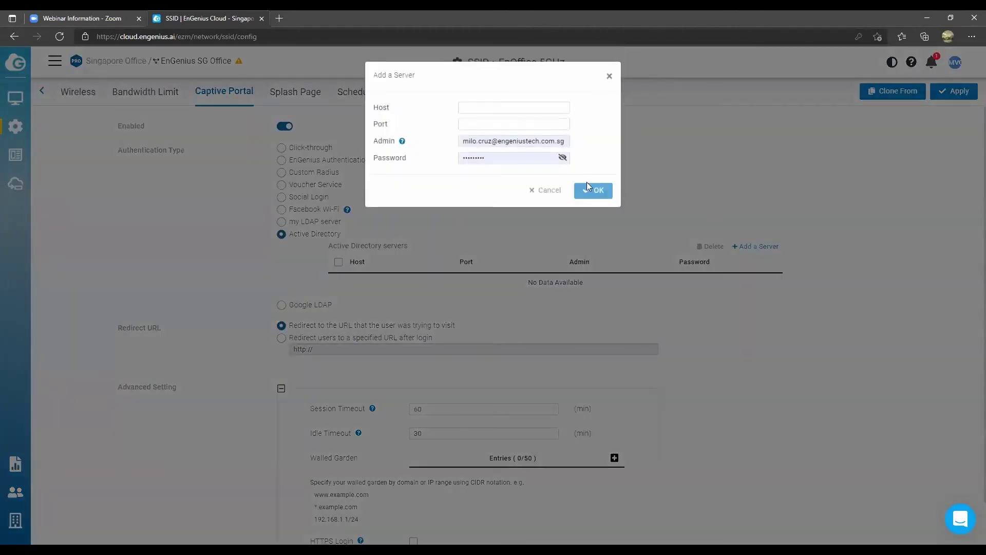
pyautogui.click(544, 186)
# Step: Select Google LDAP as the authentication type and try redirecting to a specified URL before restoring the redirect to the originally requested URL
pyautogui.click(303, 304)
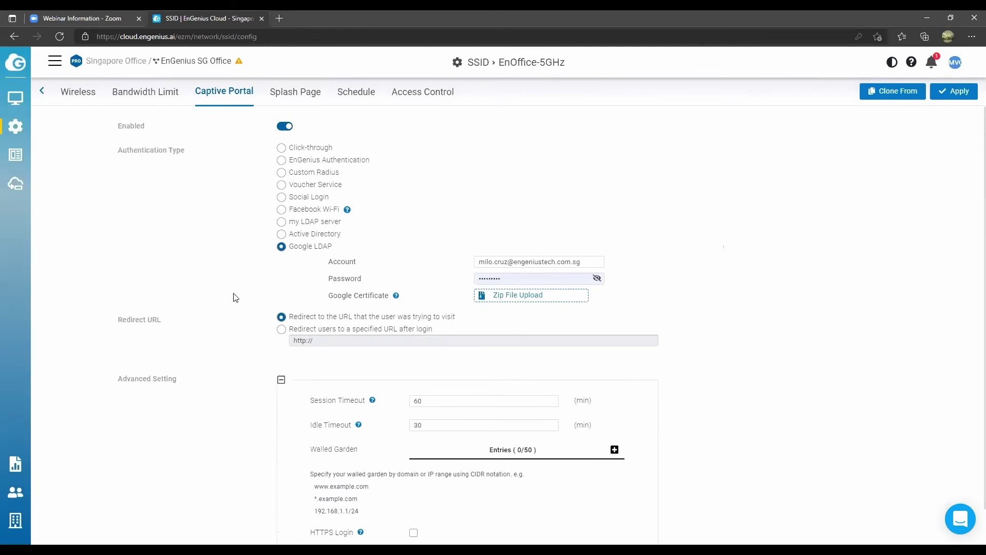
pyautogui.scroll(-1, 238, 303)
pyautogui.click(281, 291)
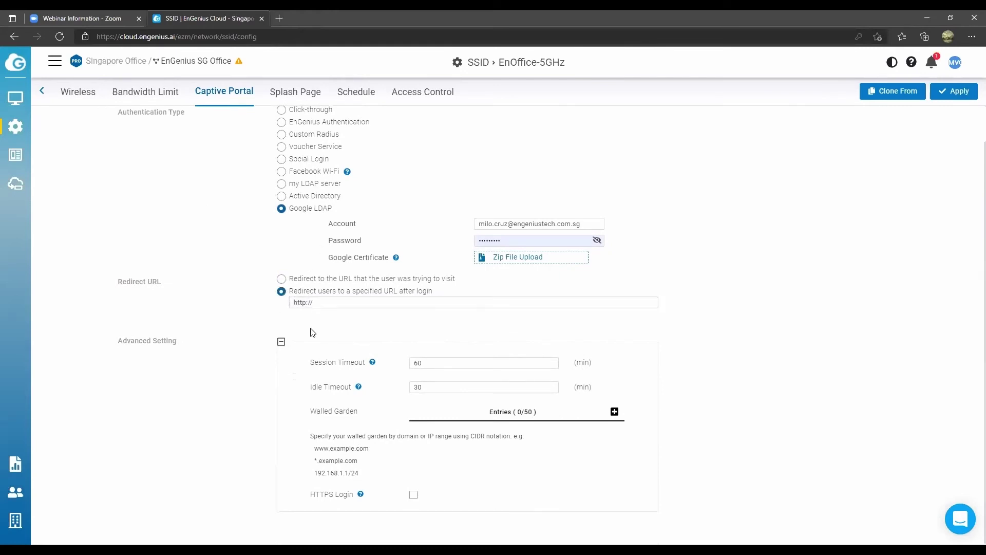
pyautogui.moveTo(314, 302); pyautogui.dragTo(293, 302)
pyautogui.click(282, 279)
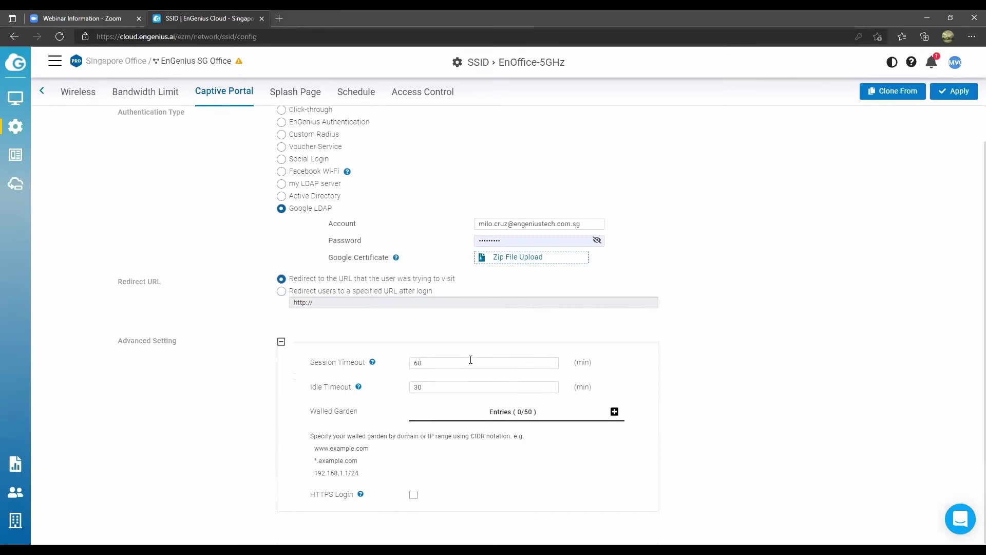
# Step: Highlight the Session Timeout value in the captive portal's advanced settings to point it out
pyautogui.click(442, 364)
pyautogui.doubleClick(430, 364)
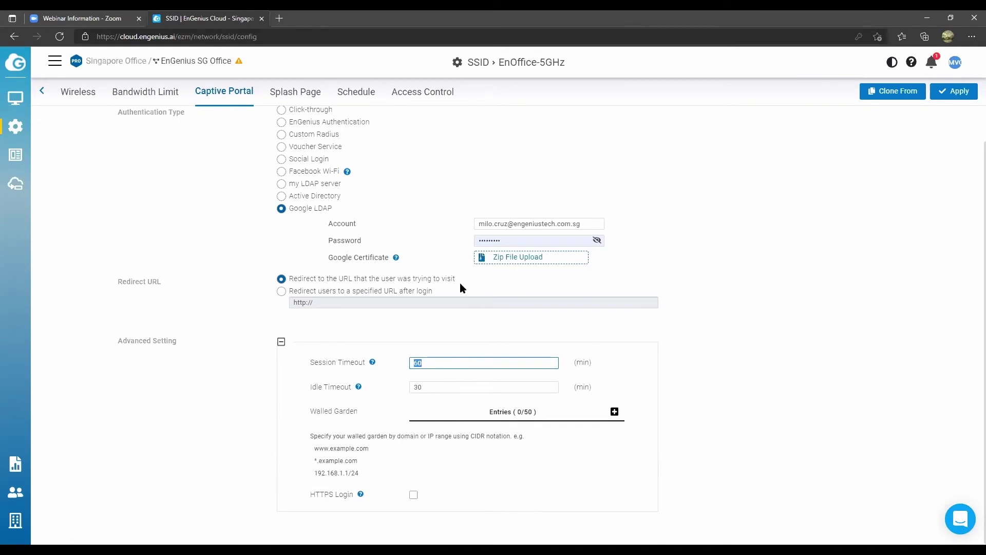
pyautogui.scroll(1, 355, 154)
# Step: Switch the SSID's splash page type to External Splash Page URL and place the cursor in the URL field
pyautogui.click(303, 95)
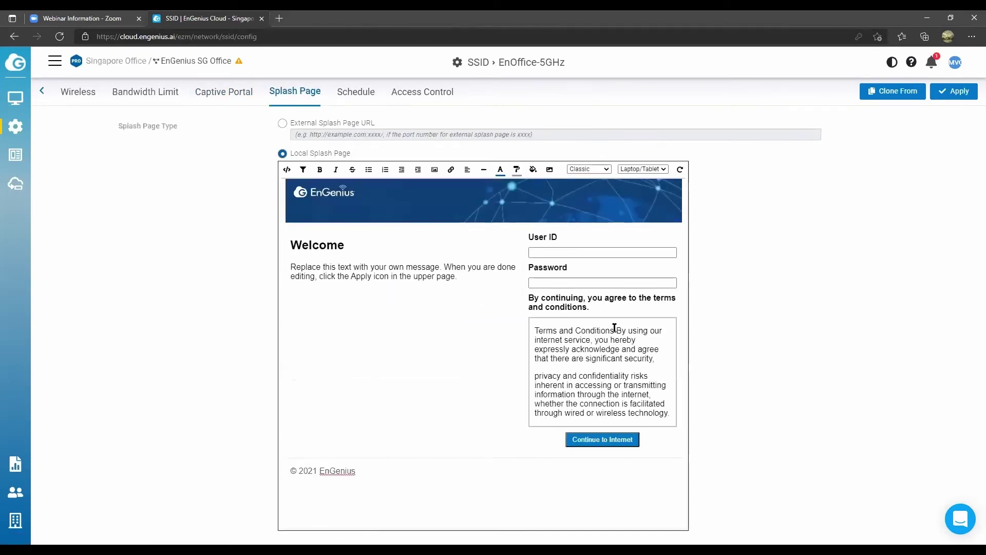
pyautogui.click(283, 123)
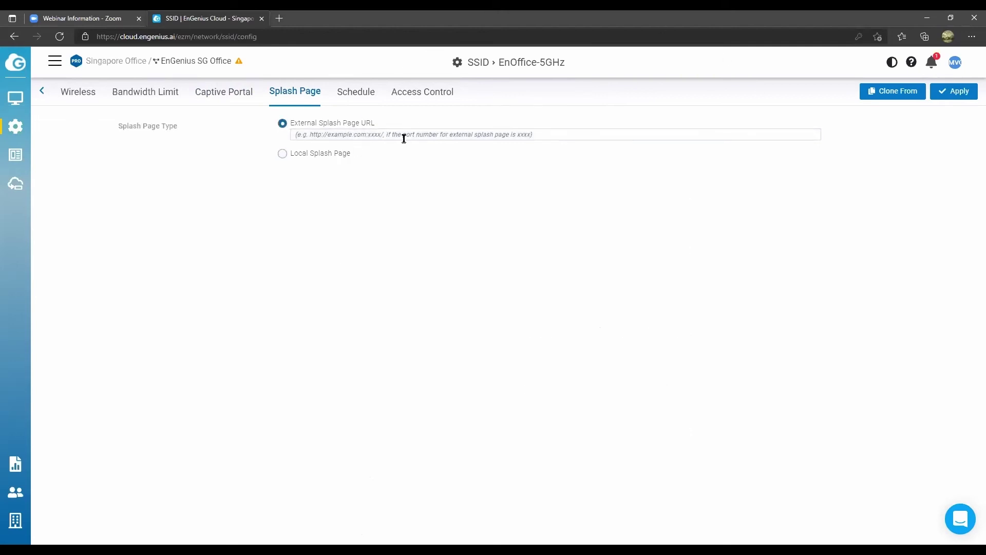
pyautogui.click(365, 135)
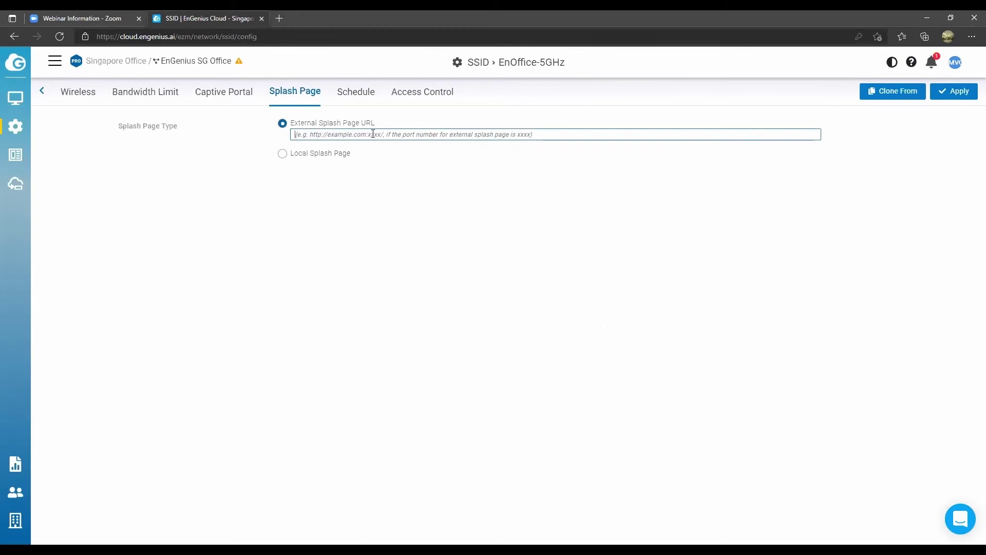
# Step: Enable scheduling with the template "Available at 8:00 AM to 5:00 PM everyday except weekend" and extend Monday's end time
pyautogui.click(357, 93)
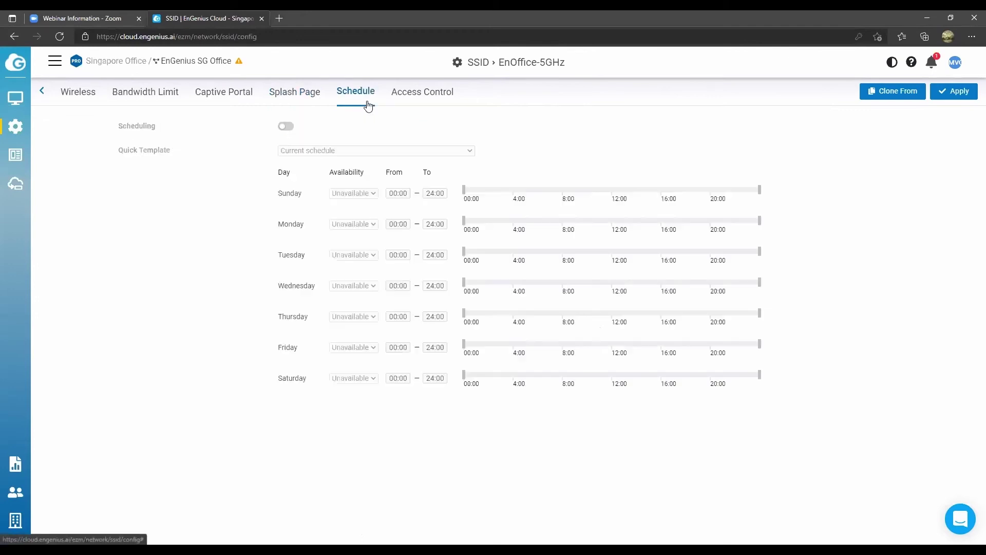
pyautogui.click(284, 126)
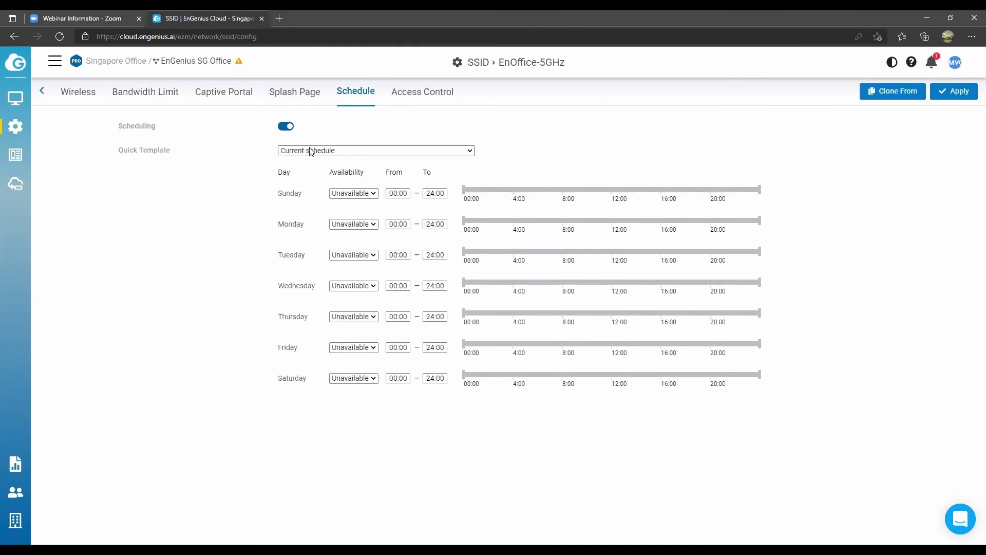
pyautogui.click(311, 151)
pyautogui.click(380, 173)
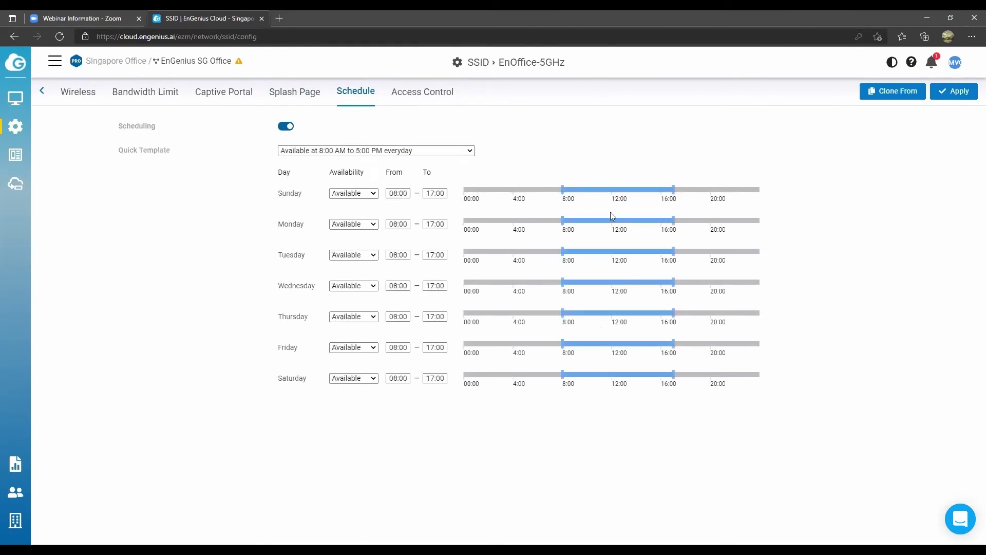
pyautogui.click(337, 150)
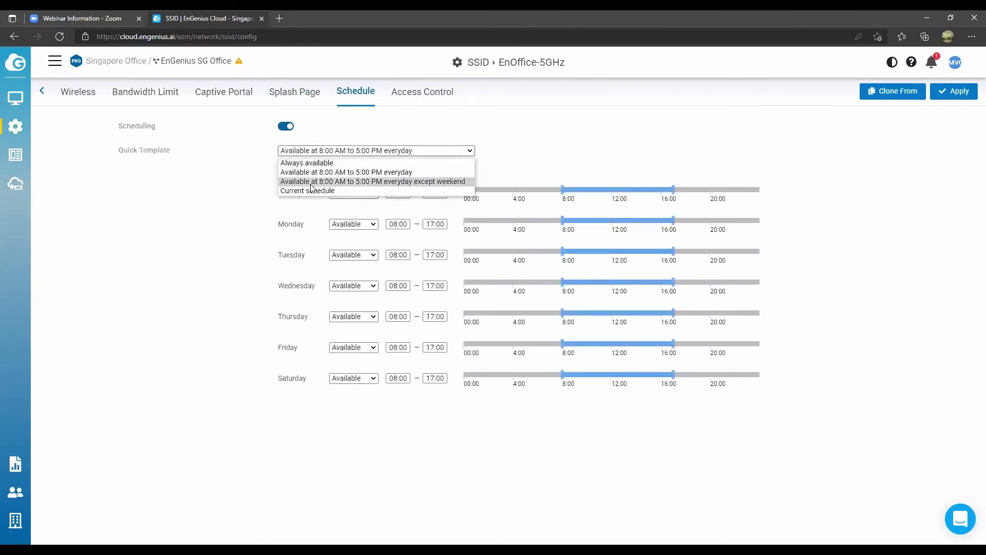
pyautogui.click(376, 182)
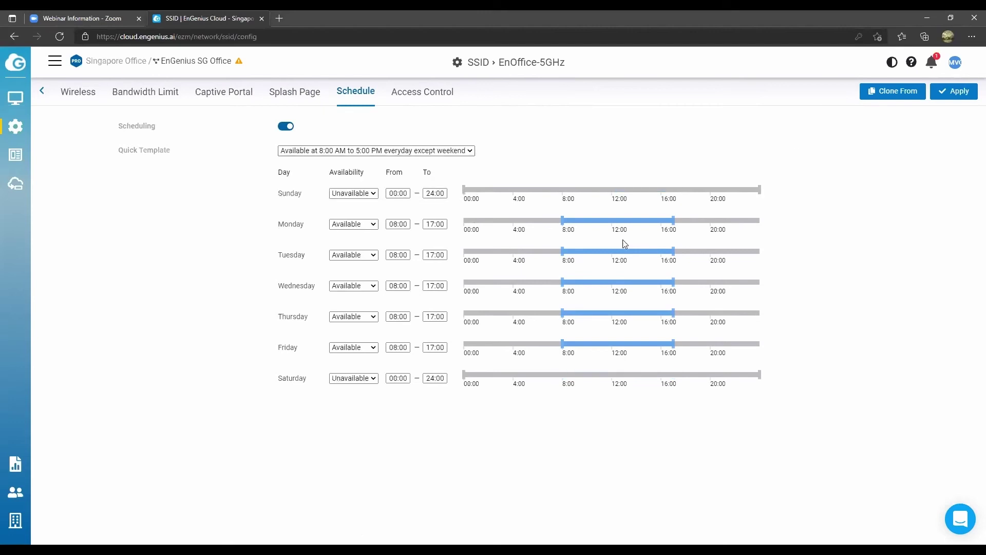
pyautogui.moveTo(674, 225); pyautogui.dragTo(720, 234)
pyautogui.moveTo(711, 222)
# Step: Review the SSID's access control policy, looking at both the Block List and the VIP List
pyautogui.click(394, 94)
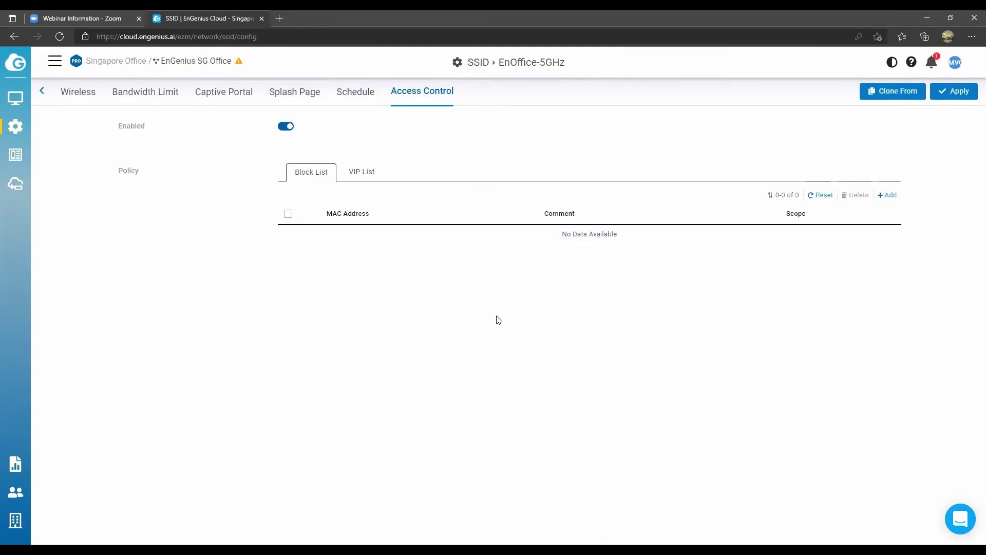
pyautogui.click(383, 177)
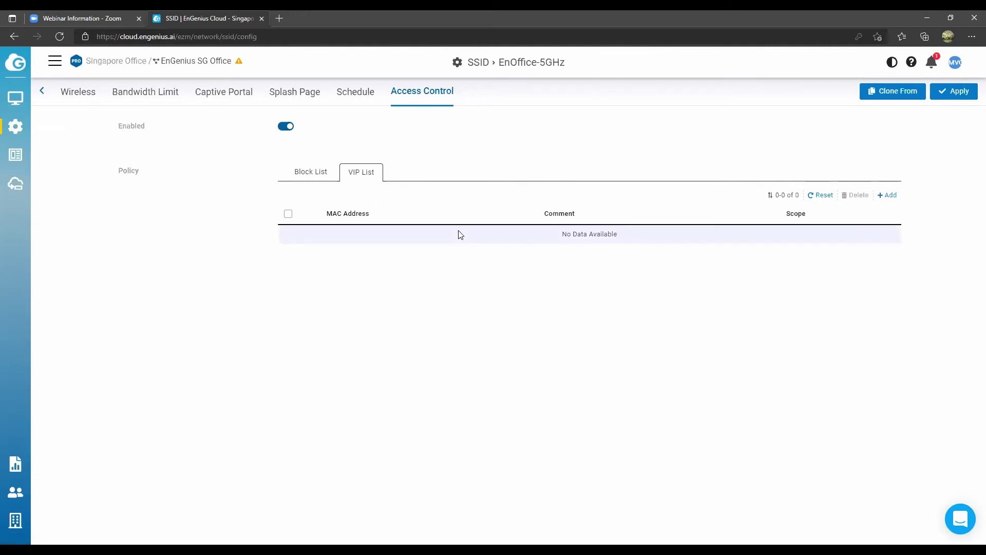
# Step: Enable L2 Isolation in the SSID's wireless advanced settings and highlight its label to point it out
pyautogui.click(81, 93)
pyautogui.scroll(-2, 221, 334)
pyautogui.click(282, 512)
pyautogui.scroll(-2, 349, 483)
pyautogui.click(447, 430)
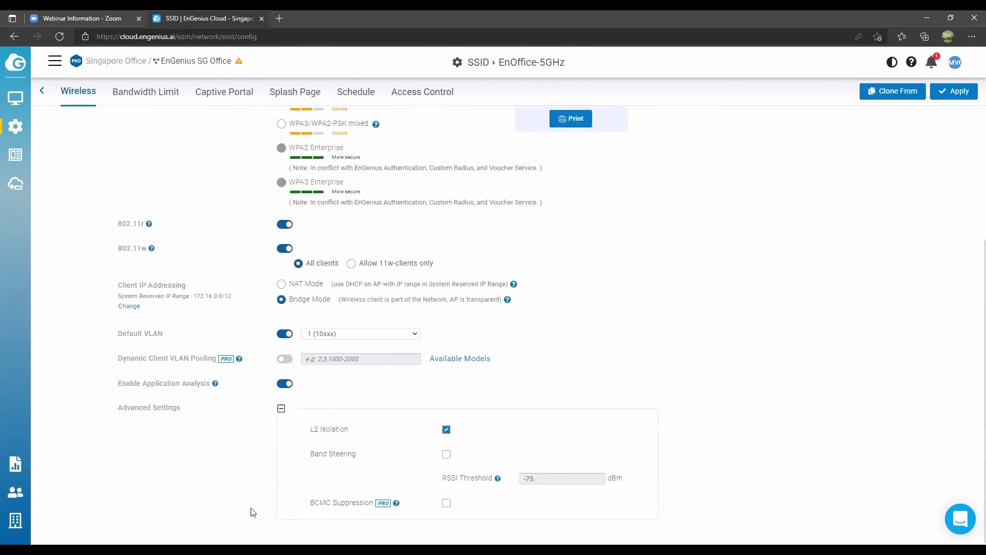
pyautogui.moveTo(347, 428); pyautogui.dragTo(293, 432)
pyautogui.click(386, 397)
# Step: Return to the SSID's access control settings and show the VIP List again
pyautogui.click(421, 92)
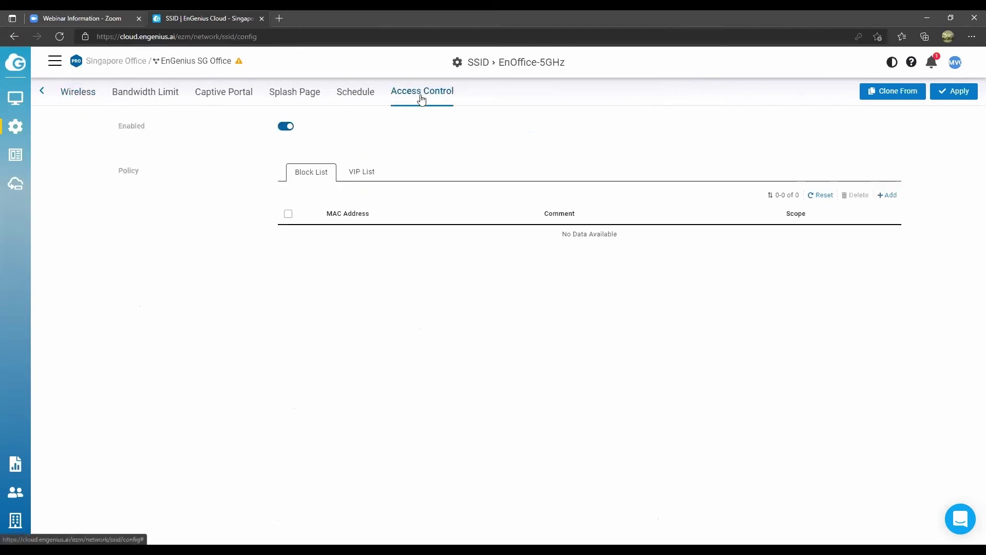
pyautogui.click(365, 174)
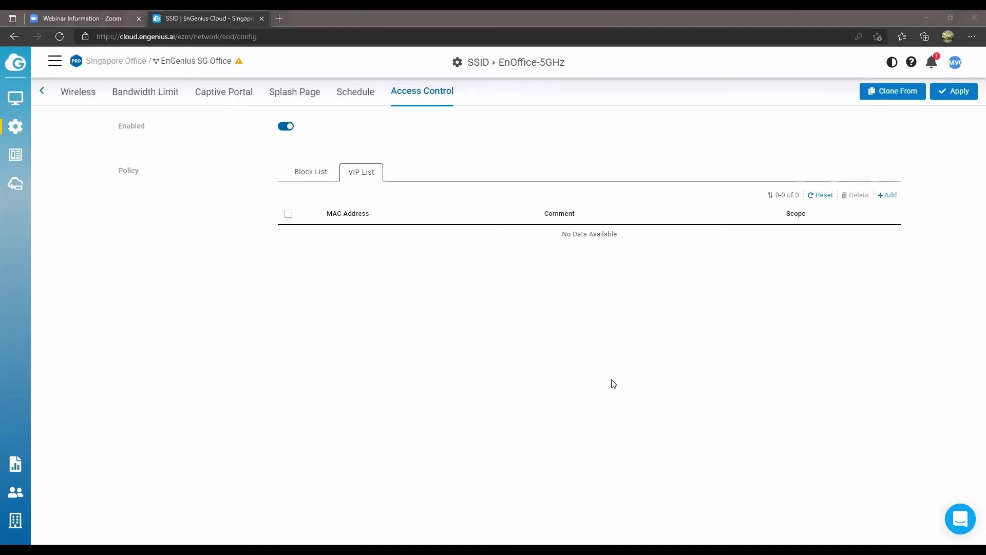
# Step: Open the network's Clients page, filter the client list by the time range month, and look through the listed devices
pyautogui.moveTo(21, 126)
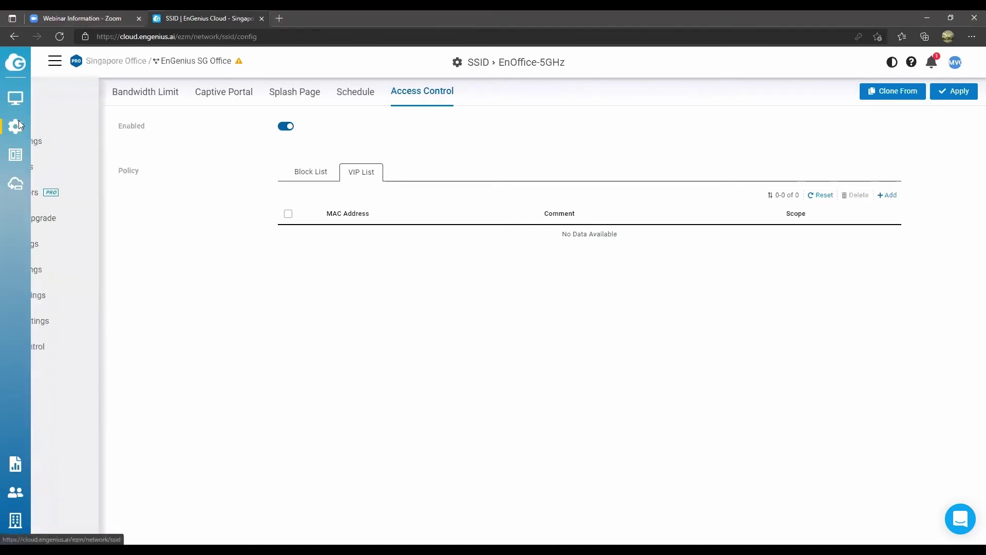
pyautogui.moveTo(15, 97)
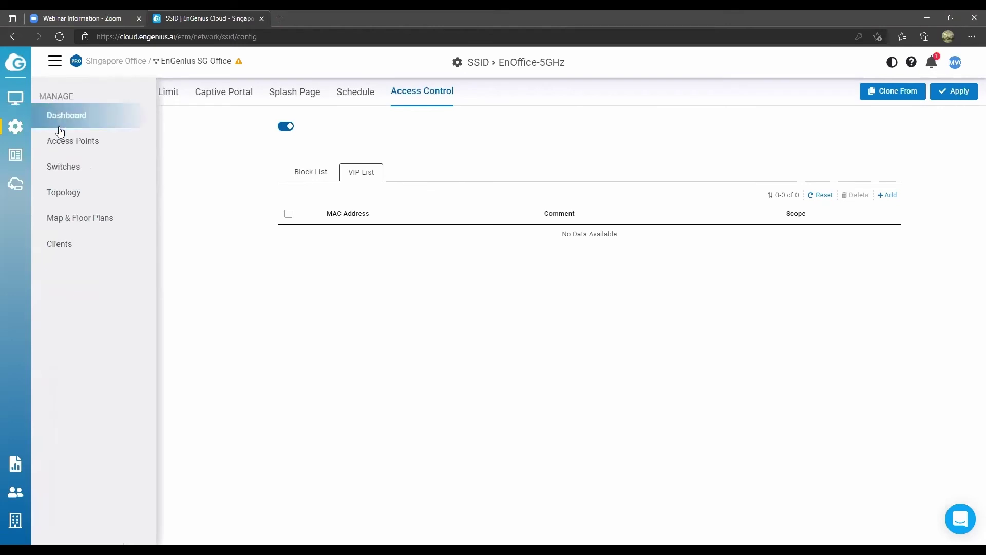
pyautogui.click(67, 244)
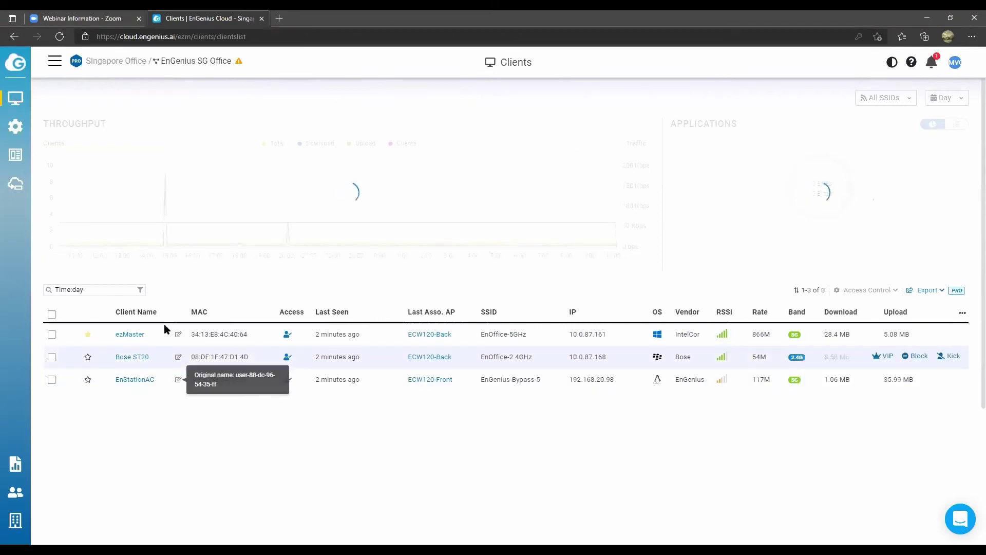
pyautogui.click(140, 289)
pyautogui.click(108, 136)
pyautogui.click(77, 213)
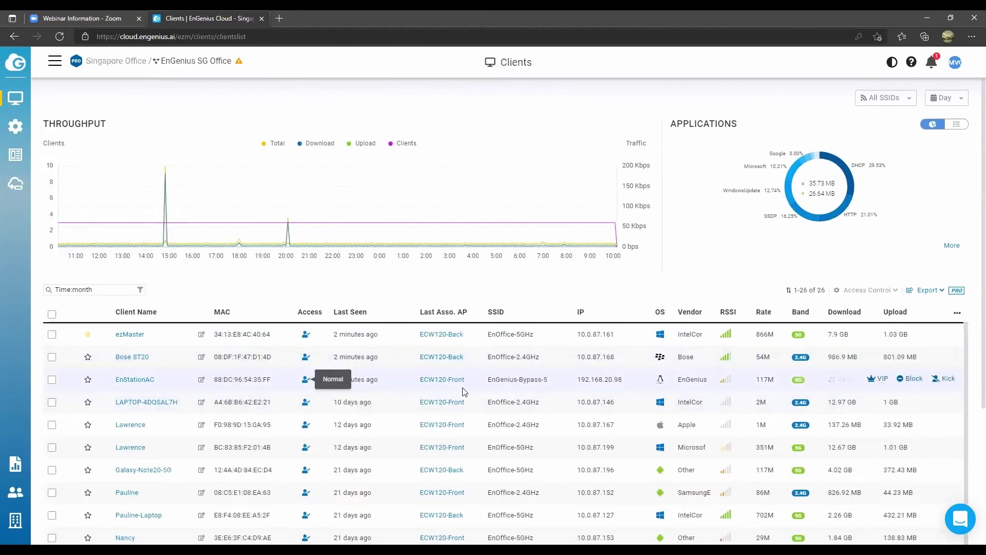
pyautogui.scroll(-3, 515, 404)
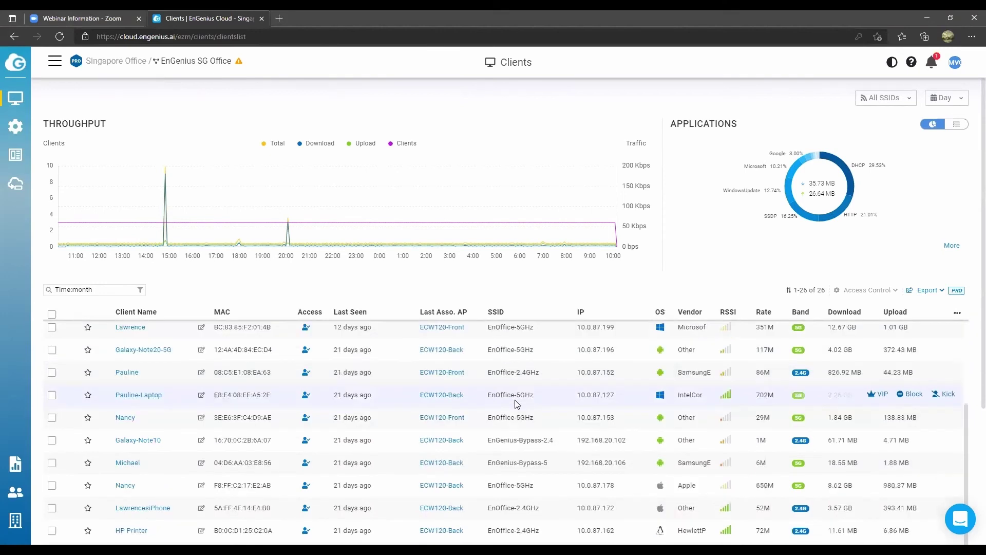
pyautogui.scroll(3, 515, 404)
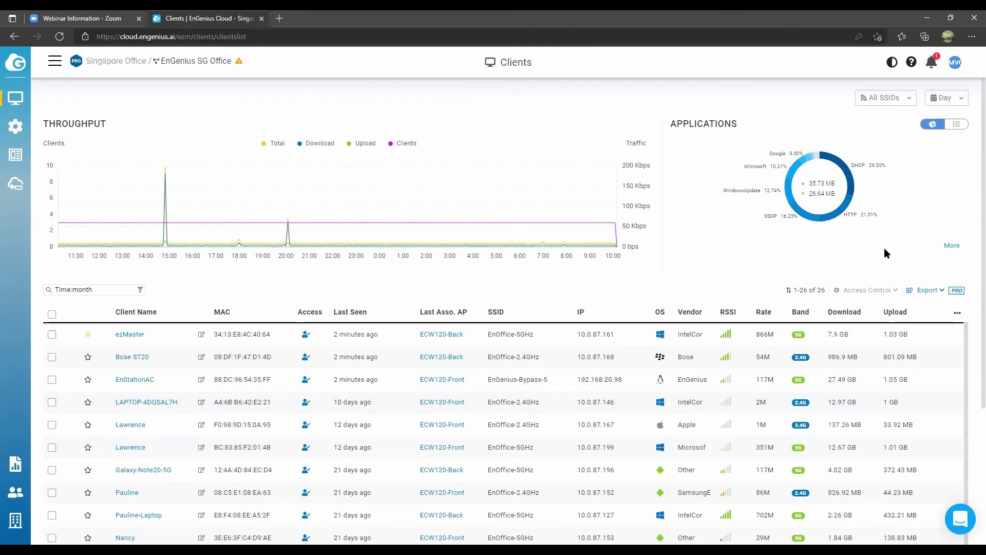
# Step: Set the client charts' period to Month and examine the detailed application usage, highlighting the Microsoft entry
pyautogui.click(948, 97)
pyautogui.click(935, 141)
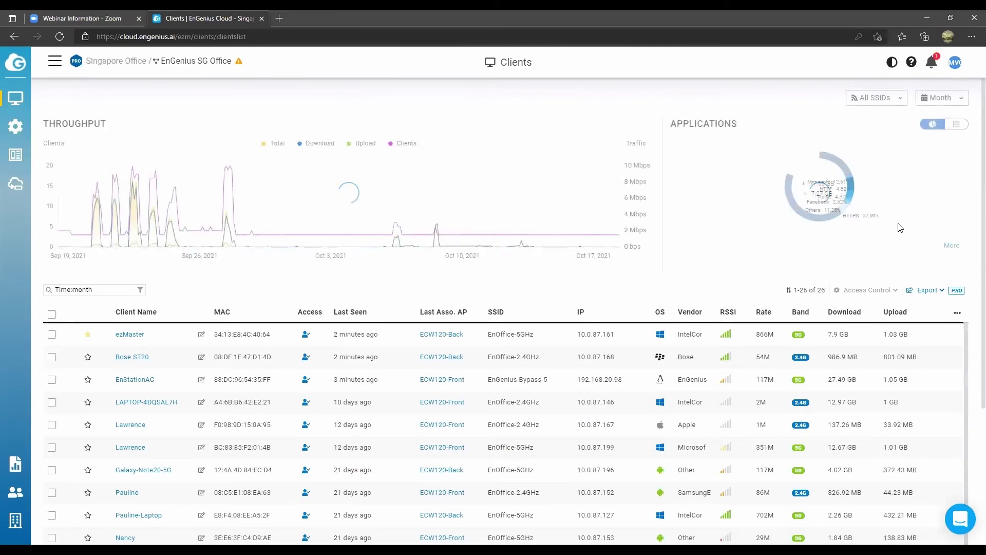
pyautogui.click(950, 245)
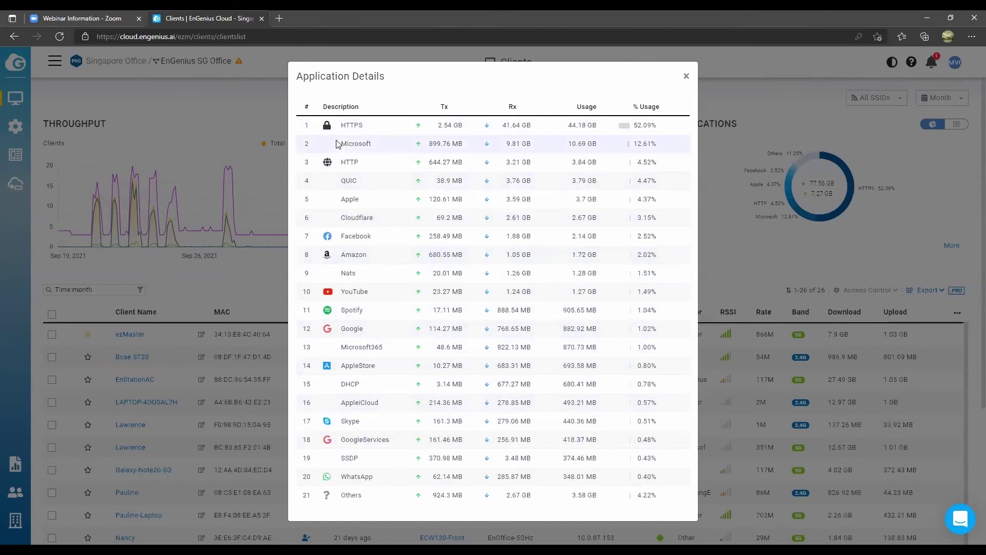
pyautogui.moveTo(596, 146); pyautogui.dragTo(328, 147)
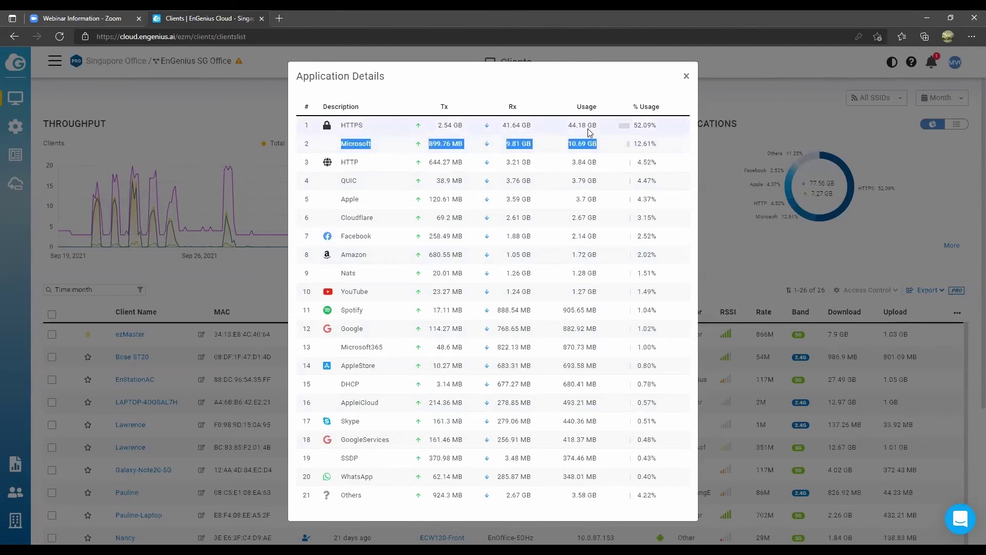
pyautogui.click(687, 79)
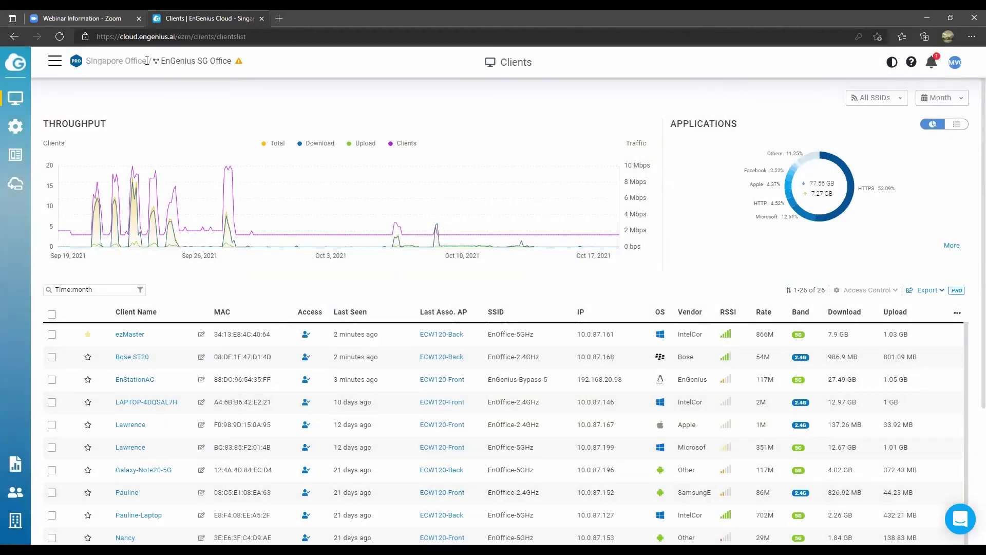
# Step: Highlight the organization name Singapore Office in the page header
pyautogui.tripleClick(146, 61)
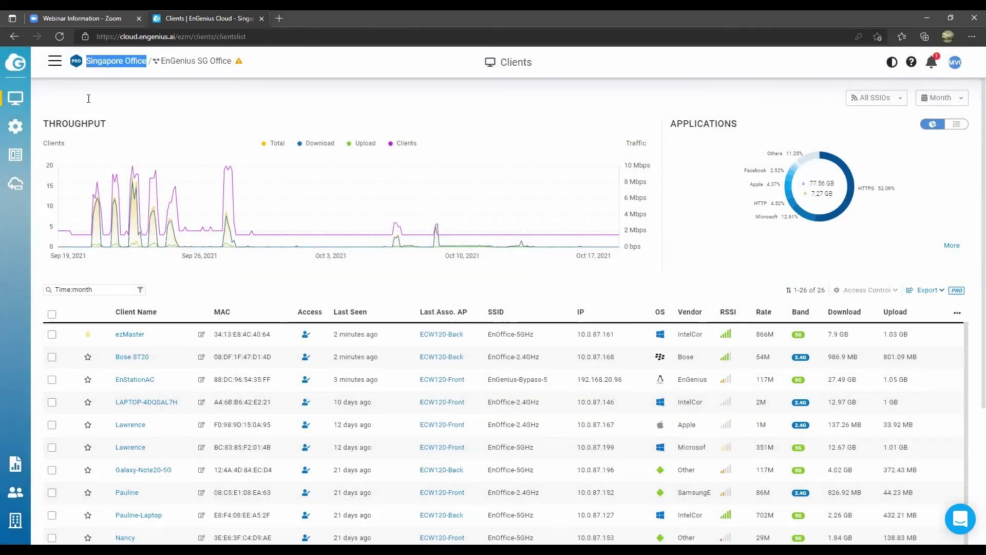
# Step: Open the timeline of the ezMaster client and expand its 2021/10/17 entries
pyautogui.click(328, 99)
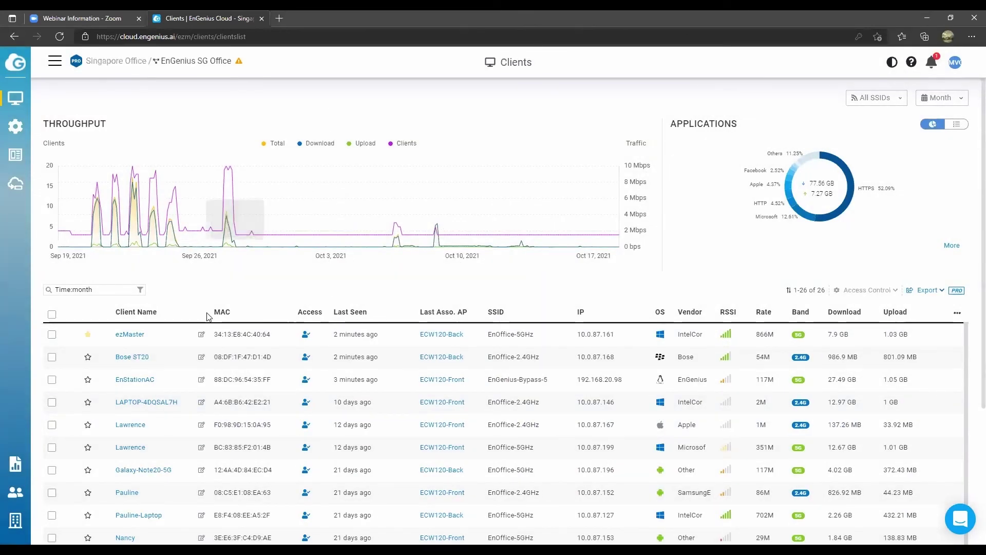
pyautogui.scroll(-5, 231, 385)
pyautogui.scroll(4, 205, 411)
pyautogui.scroll(2, 158, 329)
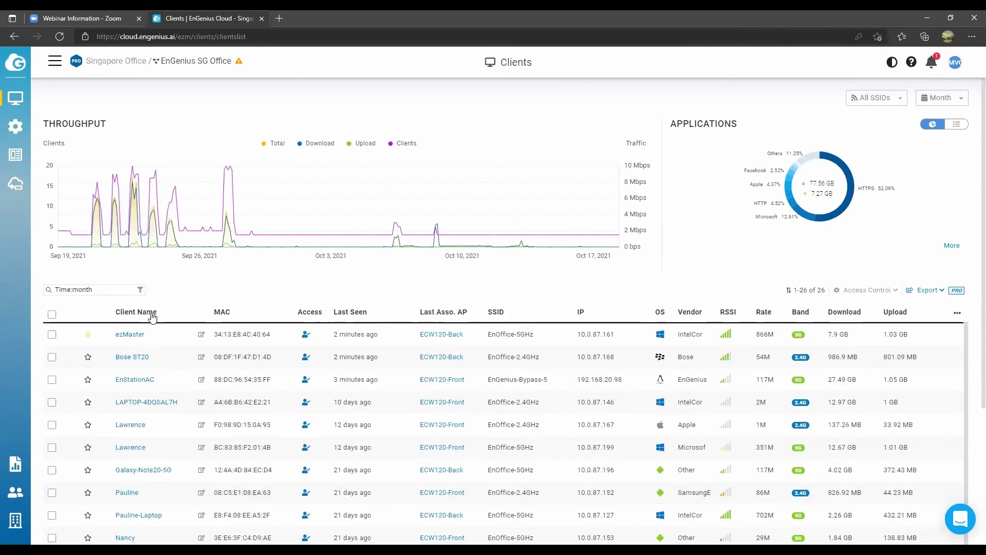
pyautogui.click(129, 335)
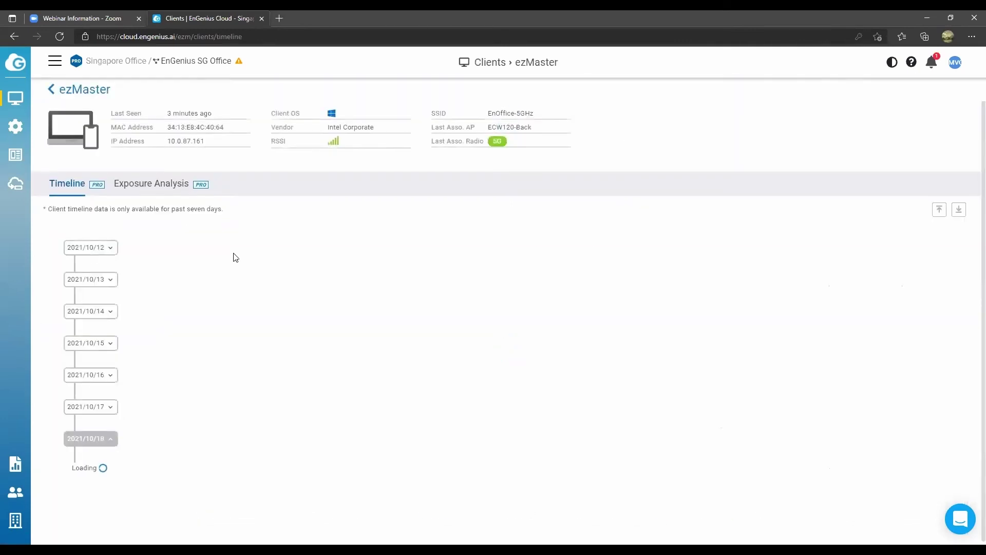
pyautogui.click(111, 407)
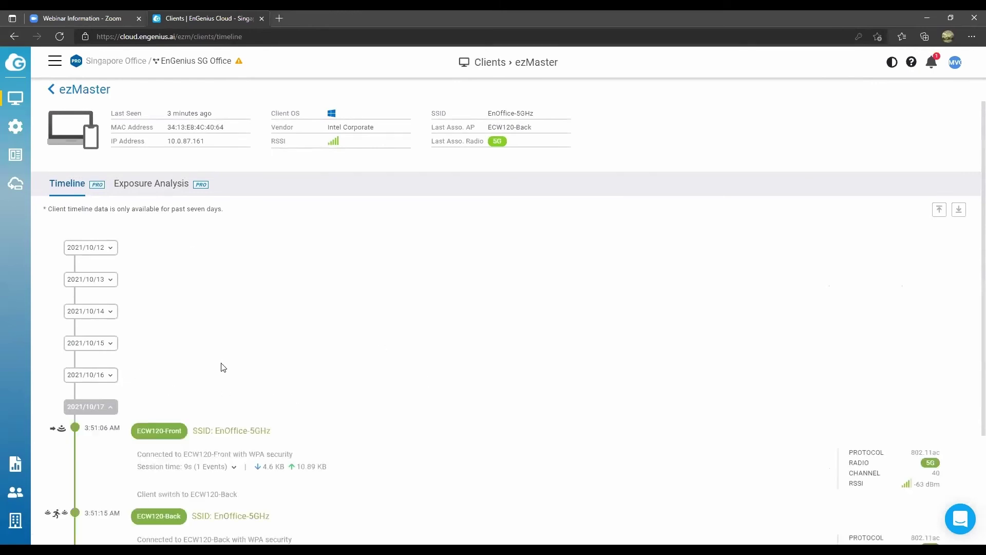
pyautogui.scroll(-3, 224, 390)
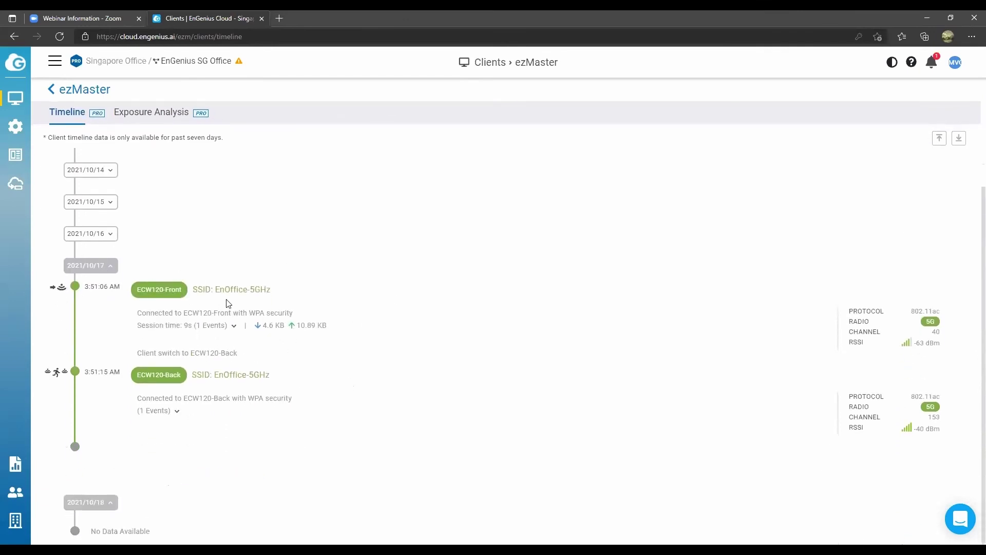
# Step: Expand the ECW120-Front and ECW120-Back session events of 2021/10/17 and examine their access point, SSID, channel and RSSI details
pyautogui.click(235, 326)
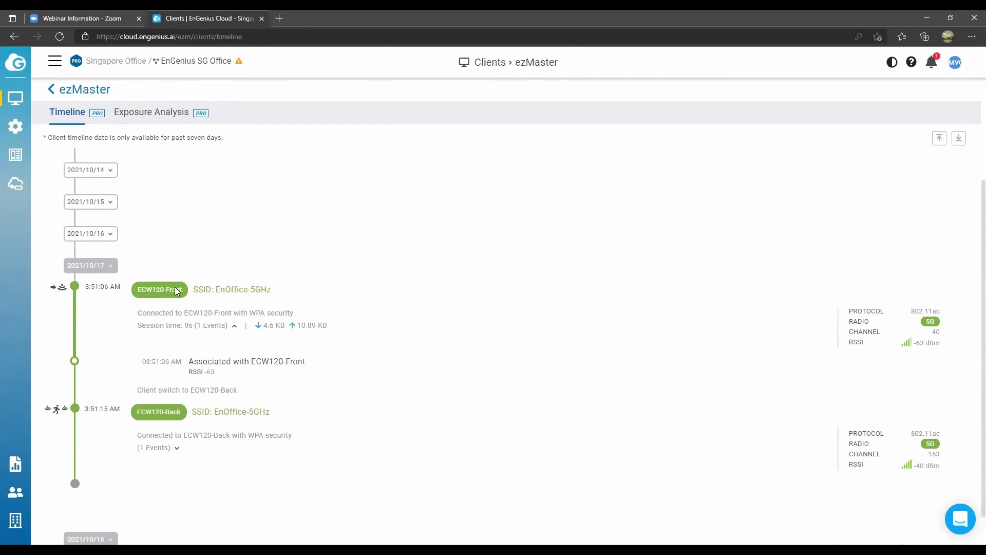
pyautogui.moveTo(188, 293); pyautogui.dragTo(130, 293)
pyautogui.moveTo(284, 292); pyautogui.dragTo(191, 293)
pyautogui.moveTo(940, 343); pyautogui.dragTo(911, 348)
pyautogui.doubleClick(936, 332)
pyautogui.click(177, 447)
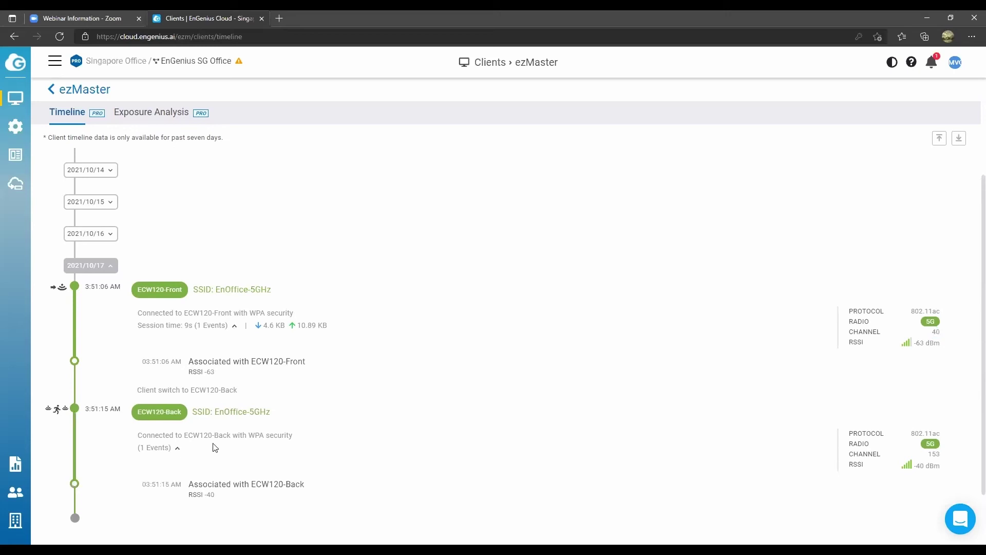
pyautogui.scroll(-2, 228, 452)
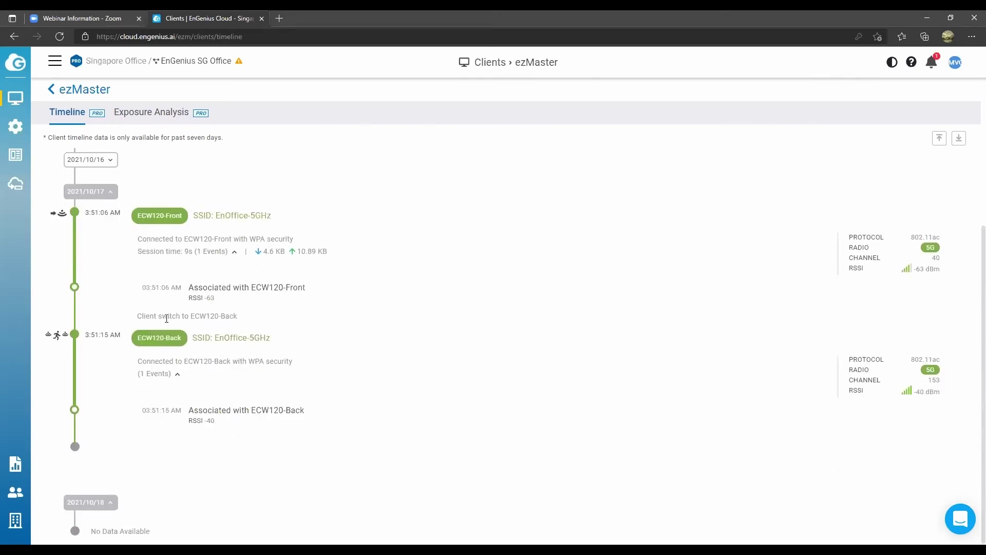
pyautogui.scroll(3, 338, 338)
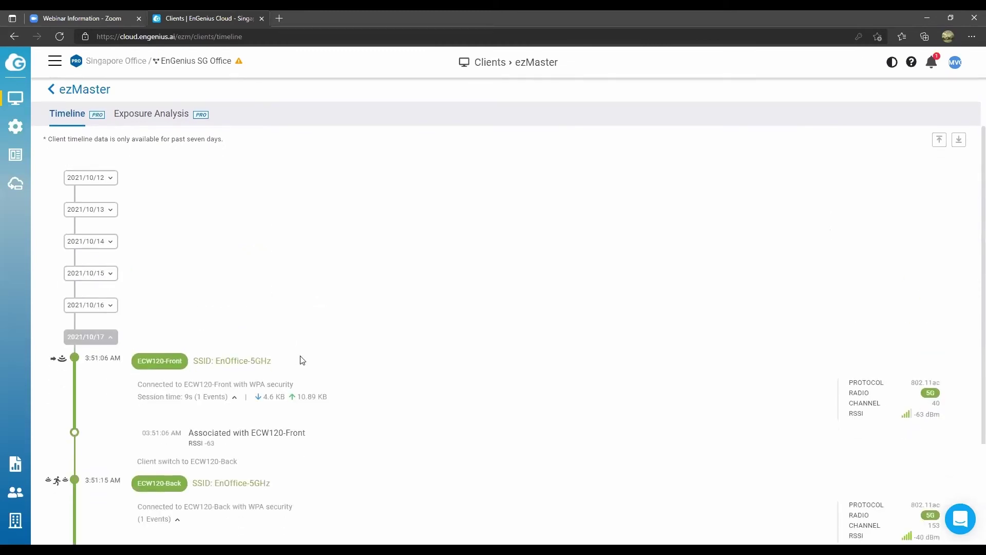
pyautogui.scroll(-3, 366, 378)
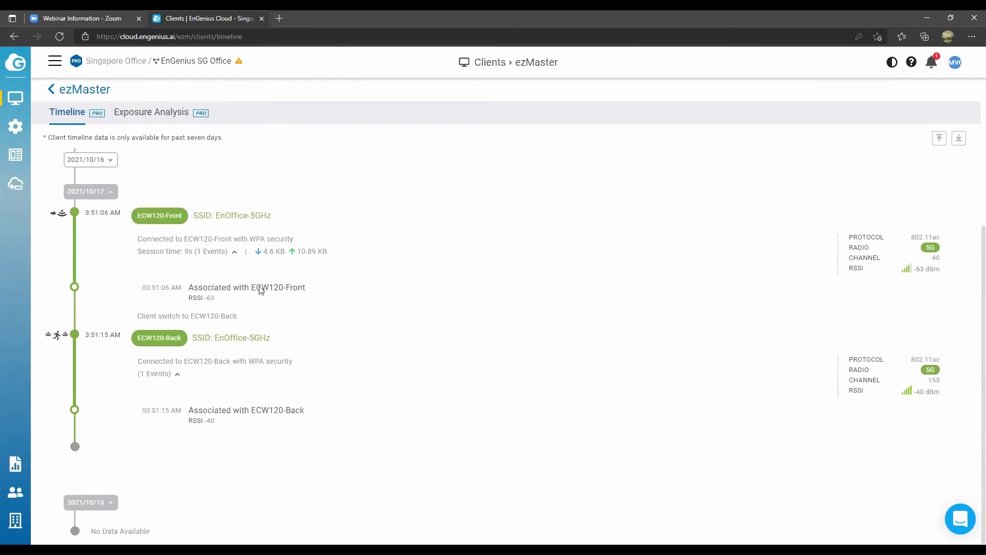
# Step: Check ezMaster's exposure analysis for 2021/10/17 and return to the client list
pyautogui.click(149, 115)
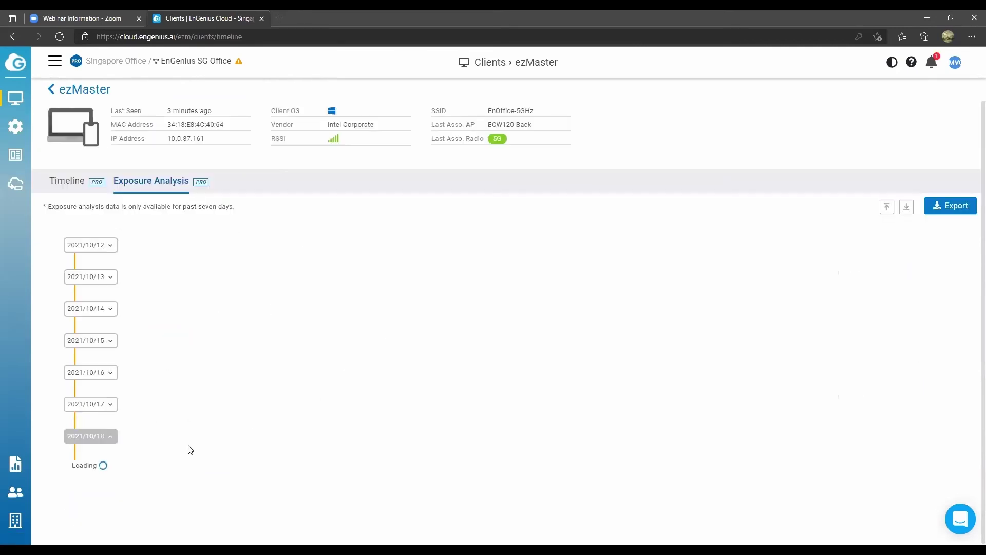
pyautogui.click(111, 409)
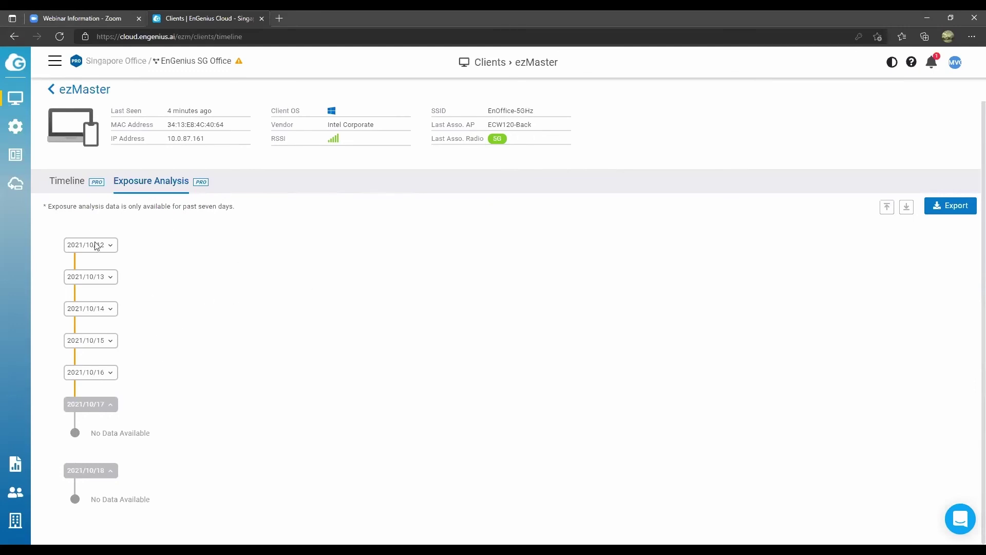
pyautogui.click(51, 90)
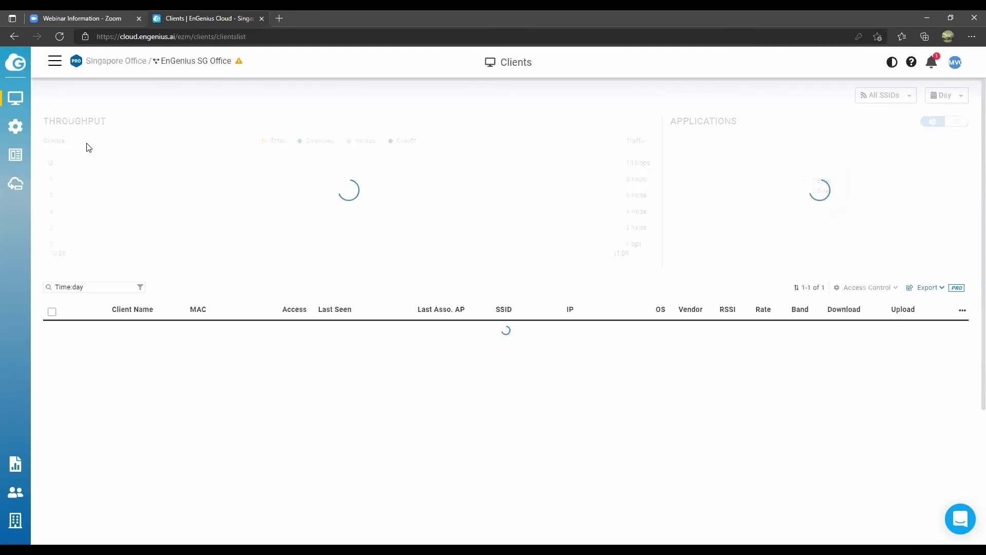
# Step: Glance at the networkwide switch settings, and view the ECS1008P's VLAN 10 and VLAN 1 details in the network's switch list
pyautogui.moveTo(20, 126)
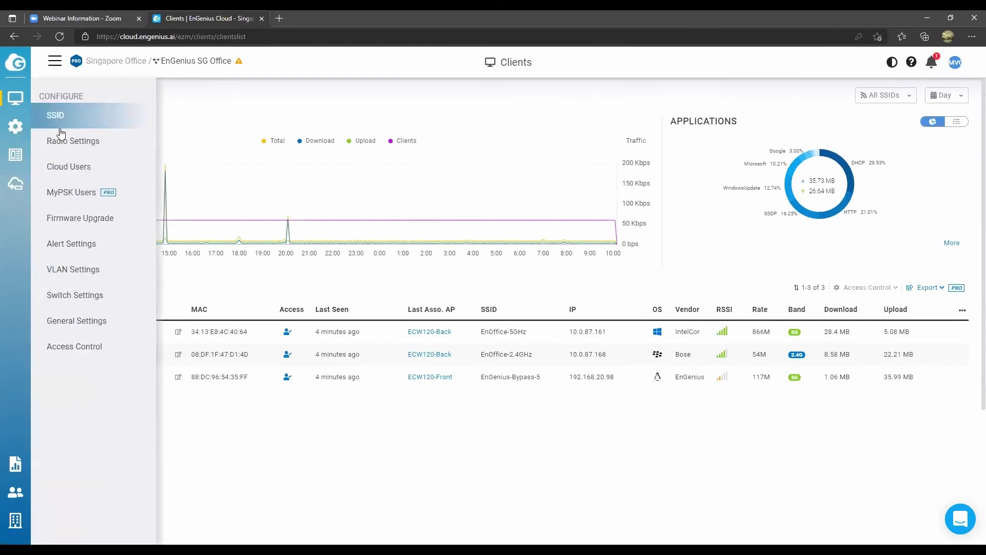
pyautogui.click(71, 297)
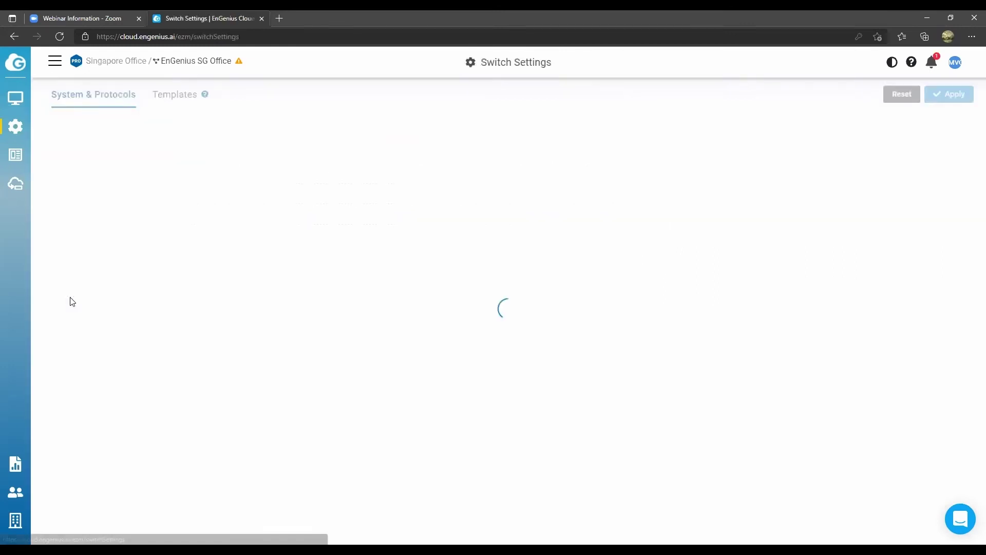
pyautogui.moveTo(14, 98)
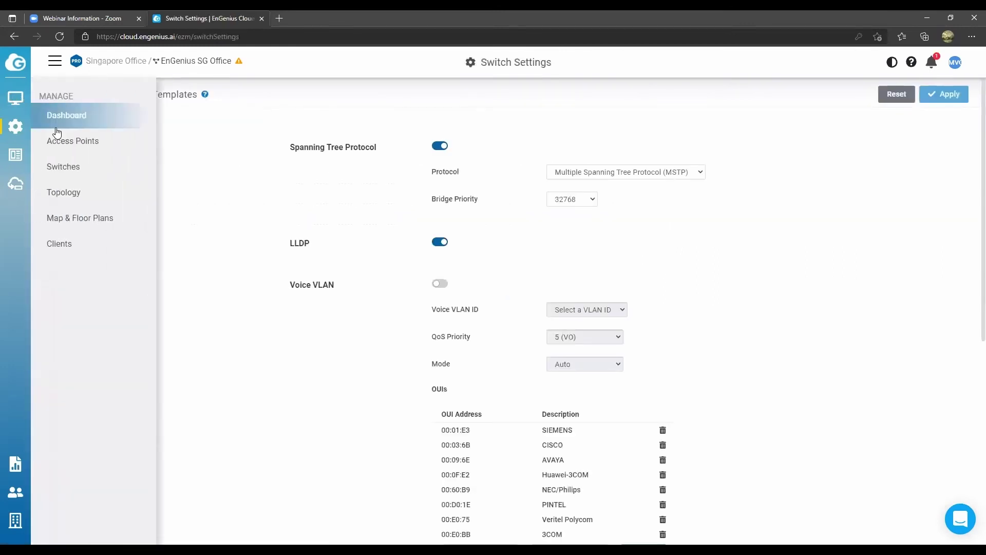
pyautogui.click(63, 166)
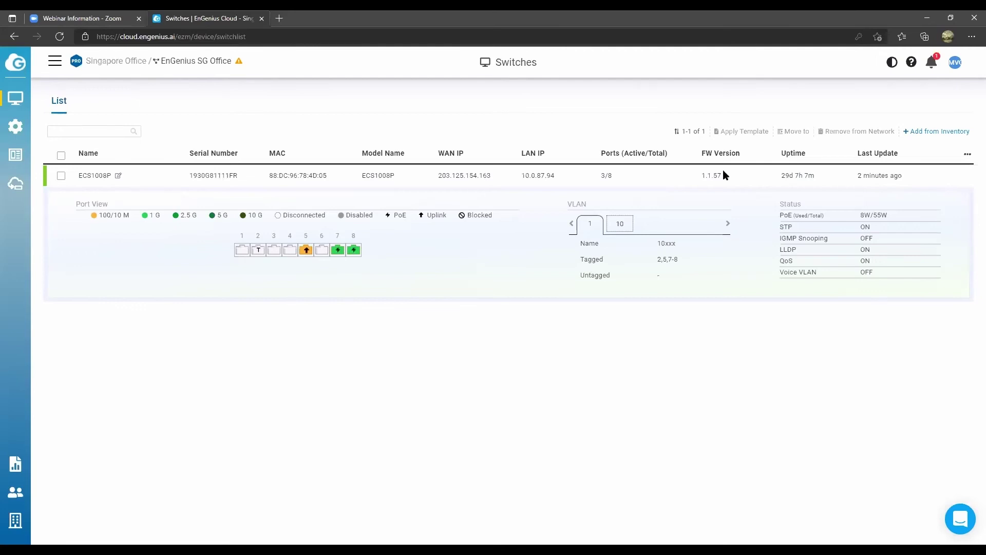
pyautogui.click(622, 222)
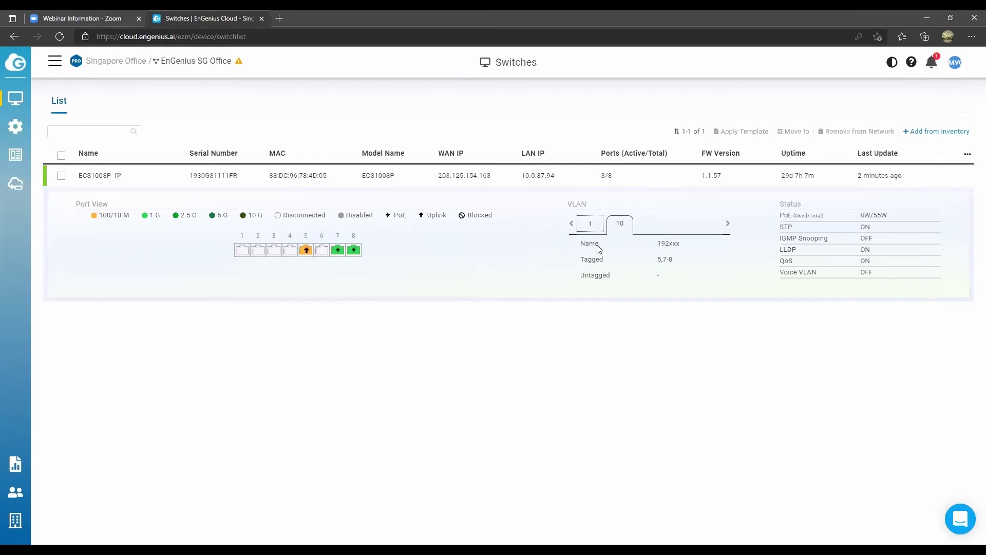
pyautogui.click(591, 223)
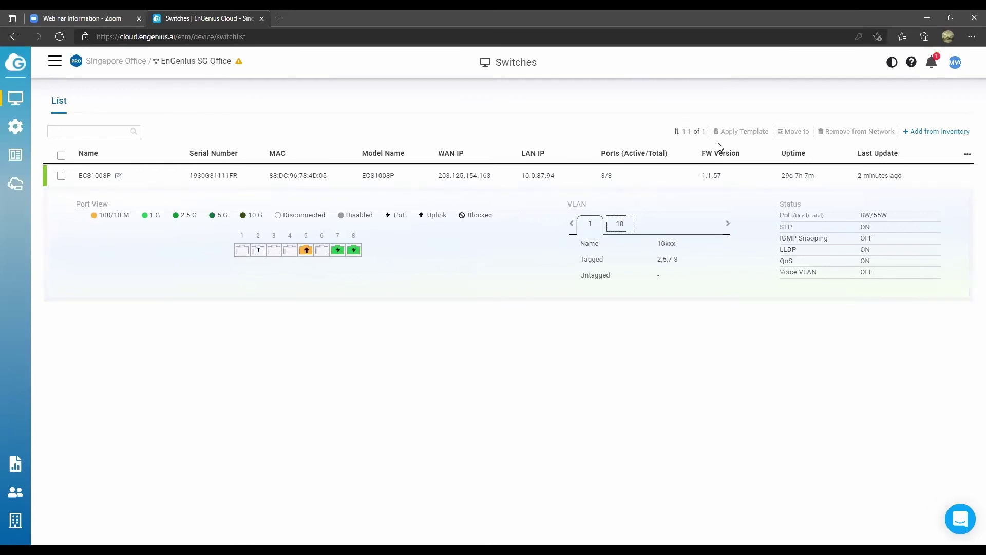
# Step: Open the ECS1008P switch's details and review its summary, including ports, PoE usage, IP addressing and photo
pyautogui.click(870, 175)
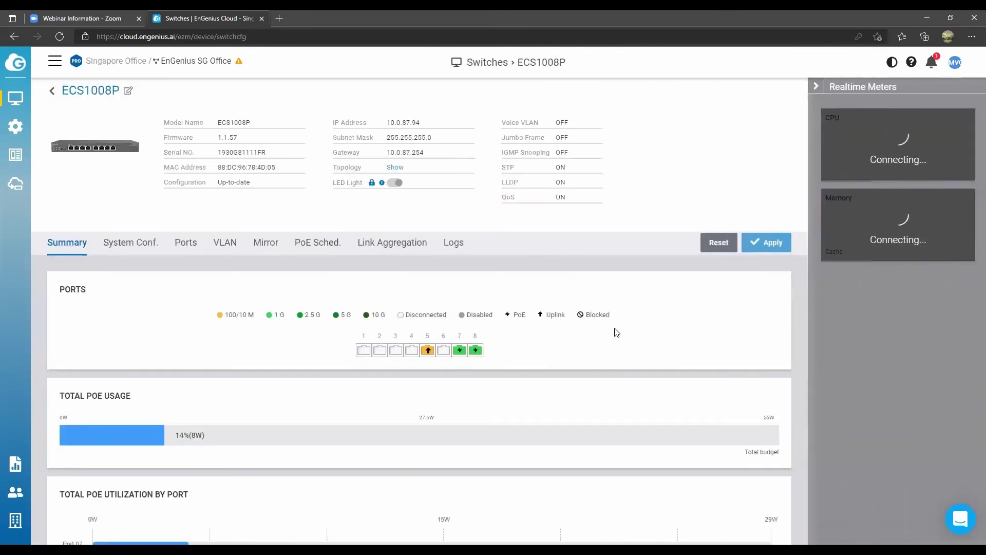
pyautogui.scroll(-3, 327, 397)
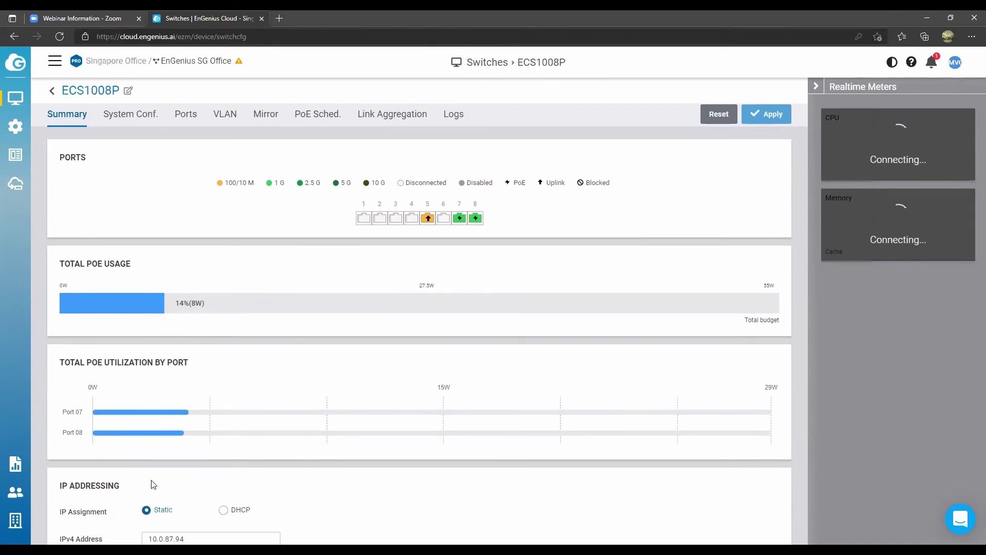
pyautogui.scroll(-7, 103, 421)
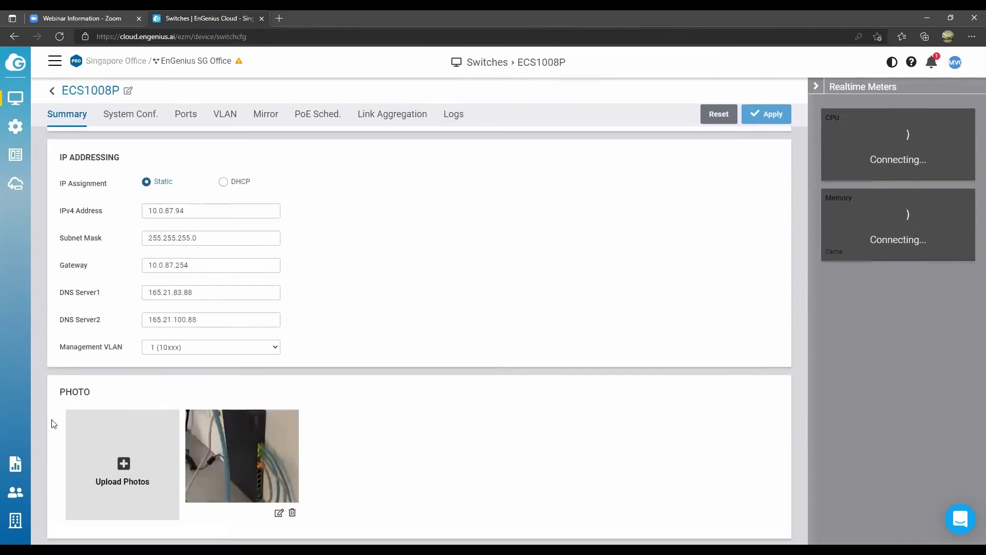
pyautogui.scroll(10, 53, 424)
# Step: Review the switch's system configuration and override the networkwide settings for Spanning Tree Protocol and LLDP
pyautogui.click(125, 243)
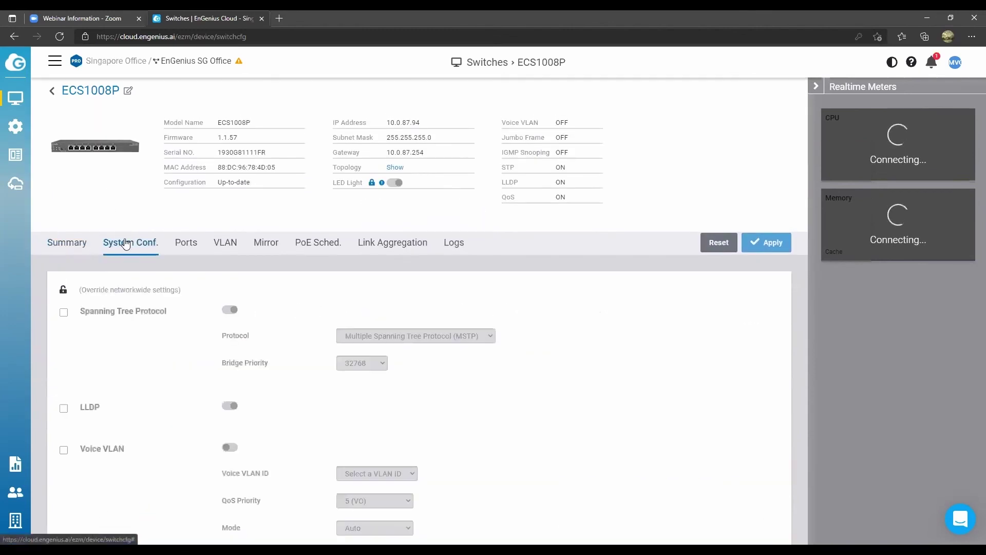
pyautogui.scroll(-11, 229, 408)
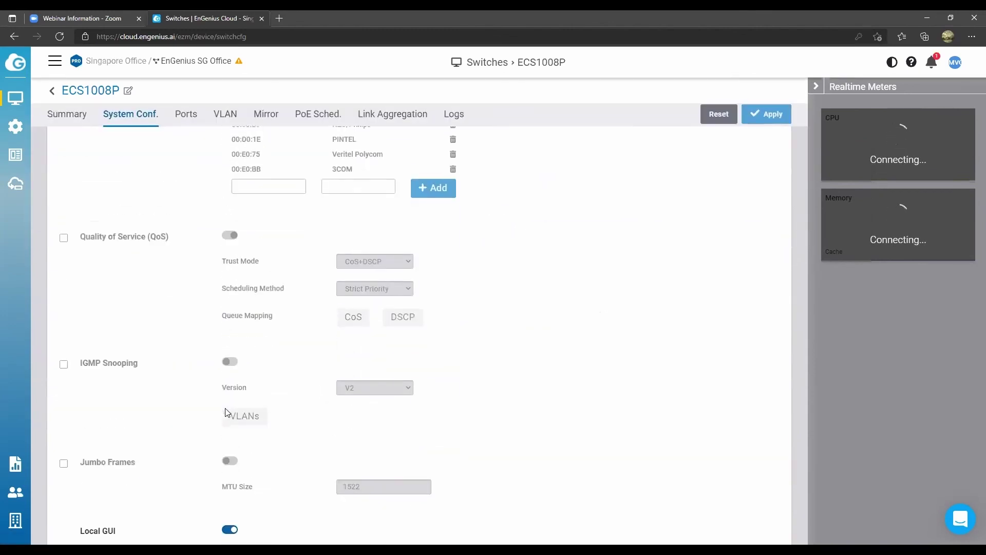
pyautogui.scroll(11, 226, 412)
pyautogui.click(64, 182)
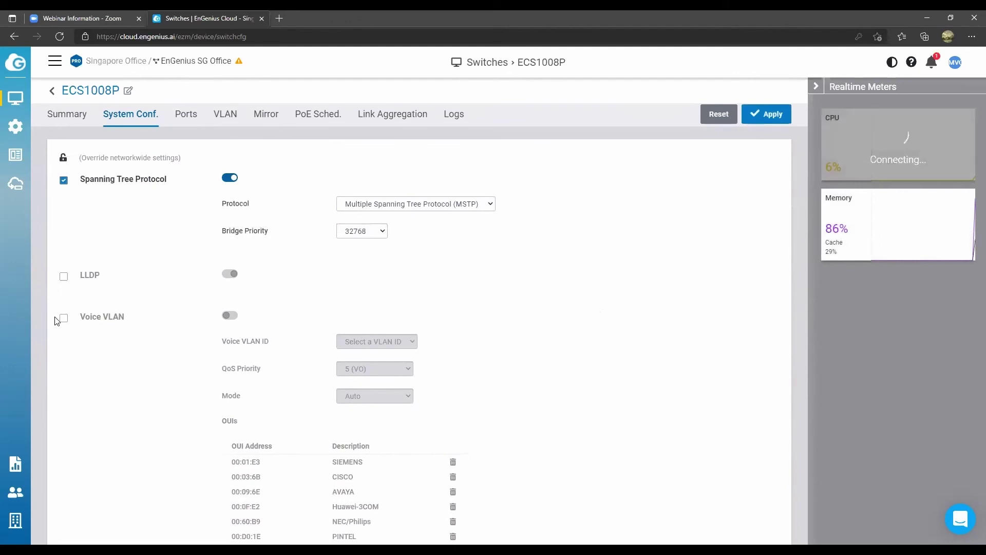
pyautogui.click(64, 278)
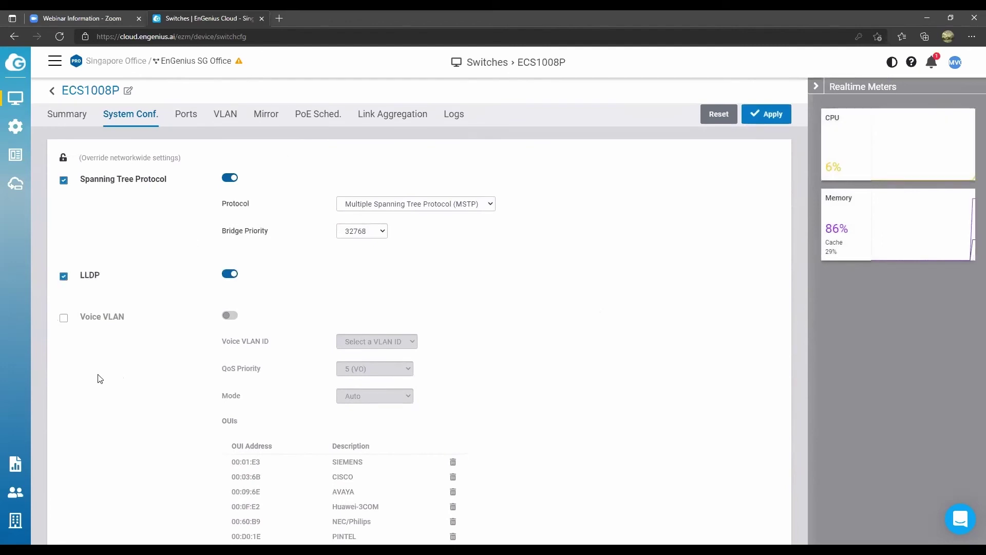
pyautogui.scroll(-9, 126, 482)
pyautogui.scroll(11, 126, 467)
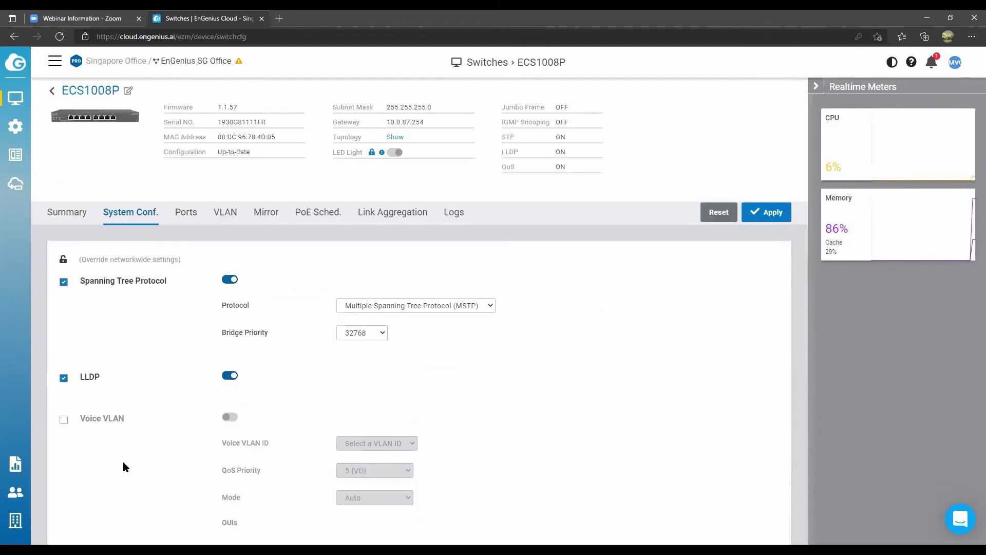
# Step: Discard the unsaved system configuration changes and show the switch's list of ports
pyautogui.click(195, 244)
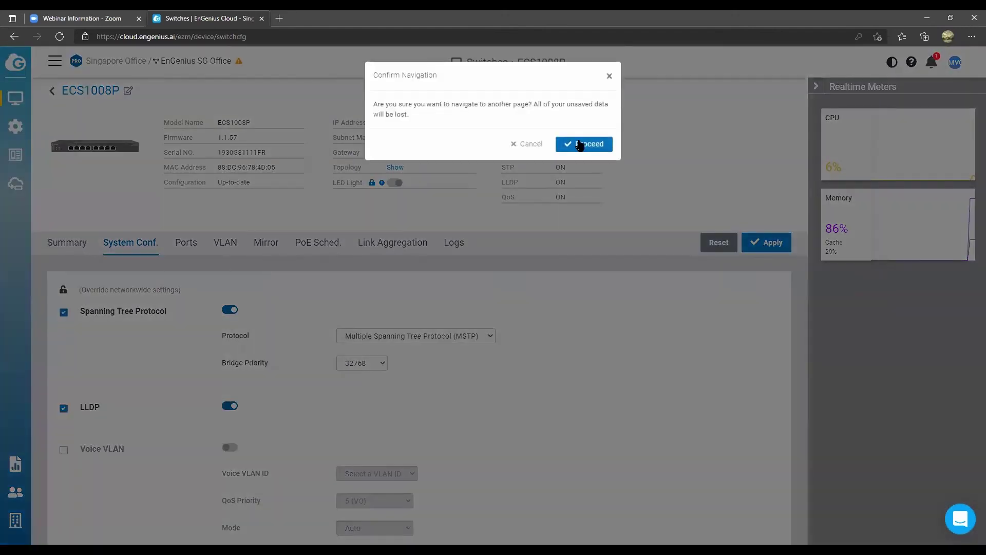
pyautogui.click(563, 147)
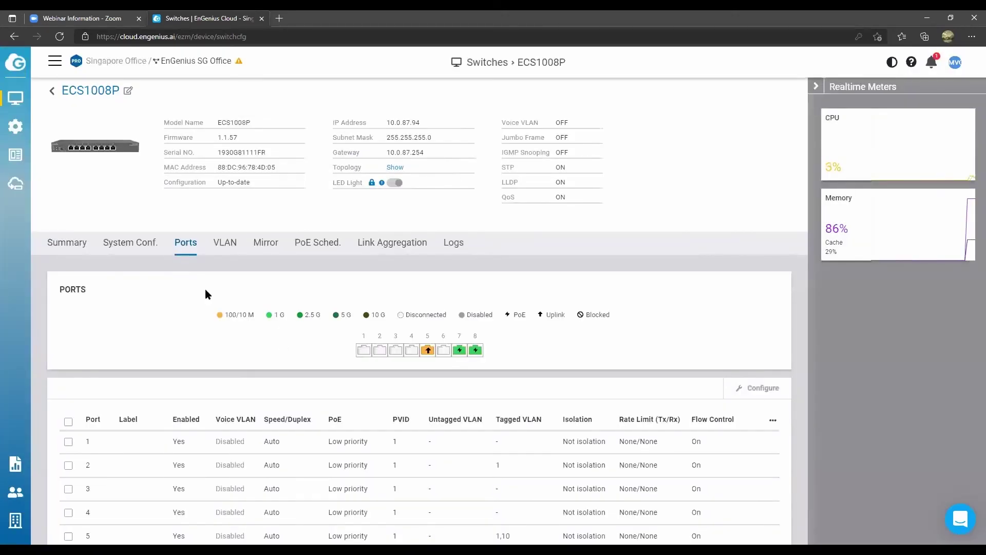
pyautogui.scroll(-3, 389, 368)
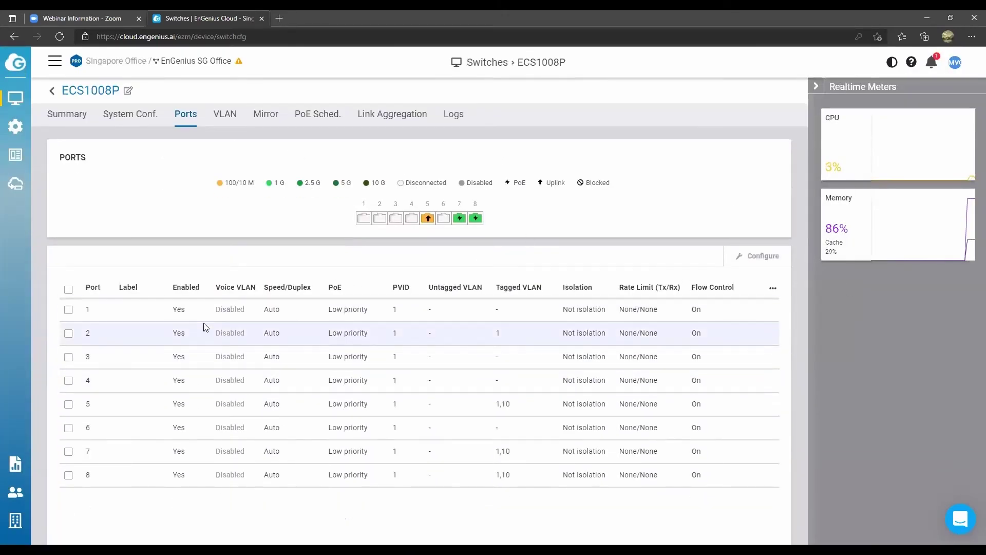
# Step: Open the settings for port 1, review its PoE, VLAN, rate limit and QoS options, and close them without changes
pyautogui.click(69, 310)
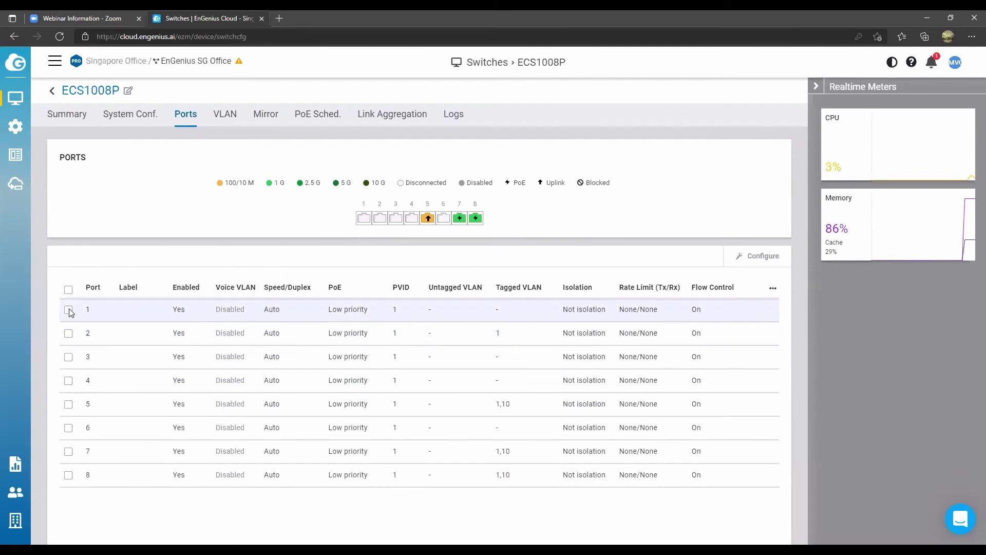
pyautogui.click(751, 257)
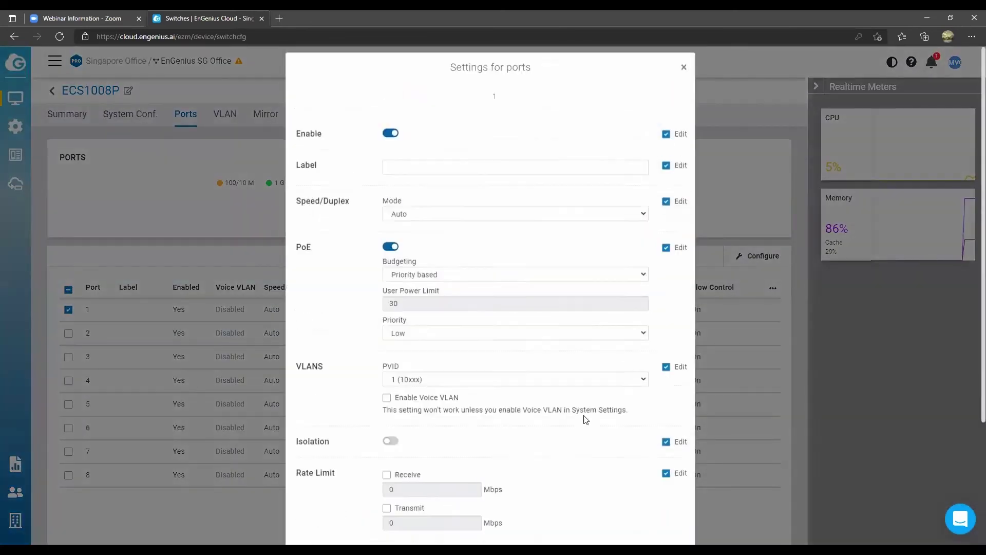
pyautogui.scroll(-3, 583, 431)
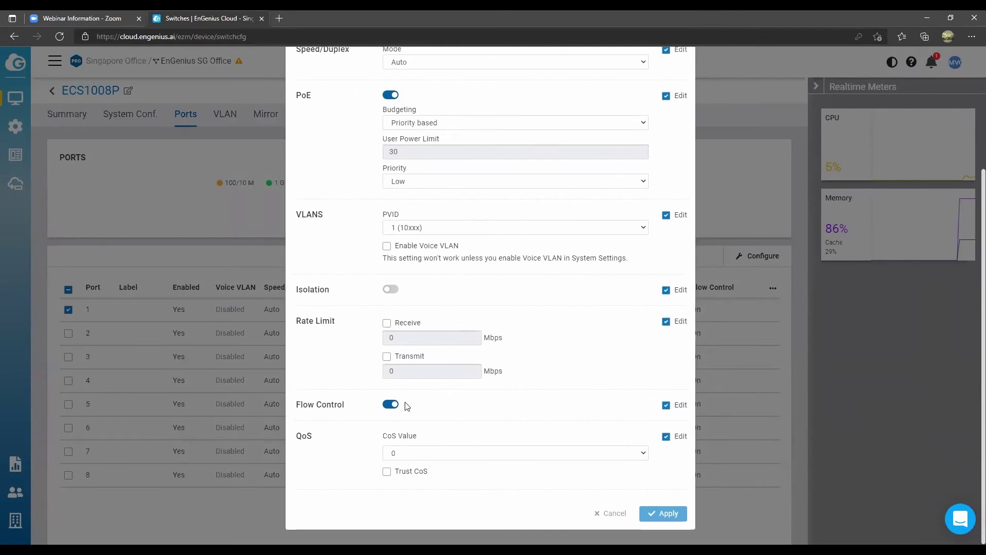
pyautogui.scroll(3, 512, 445)
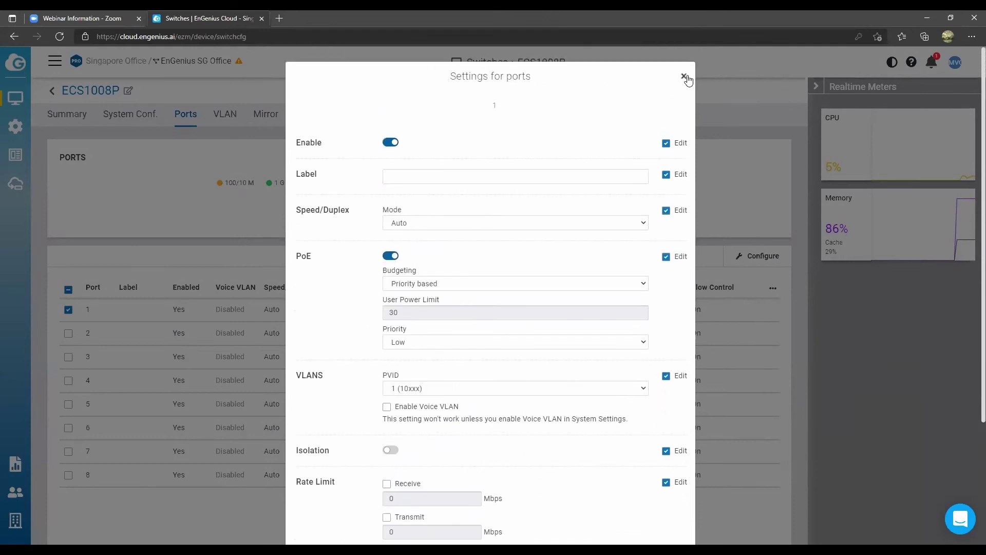
pyautogui.click(684, 77)
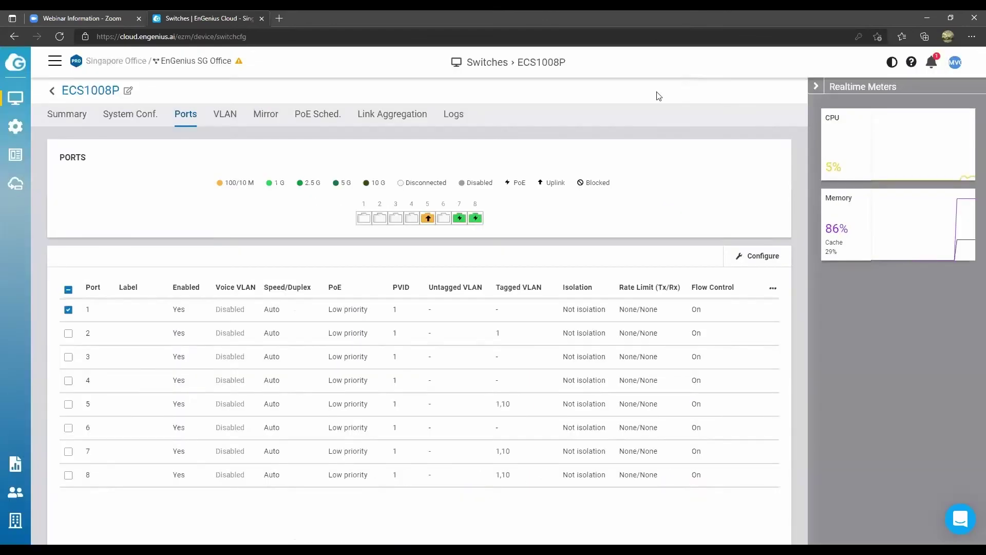
# Step: Show the switch's VLANs and remove port 2 from the tagged ports of management VLAN 1
pyautogui.click(223, 118)
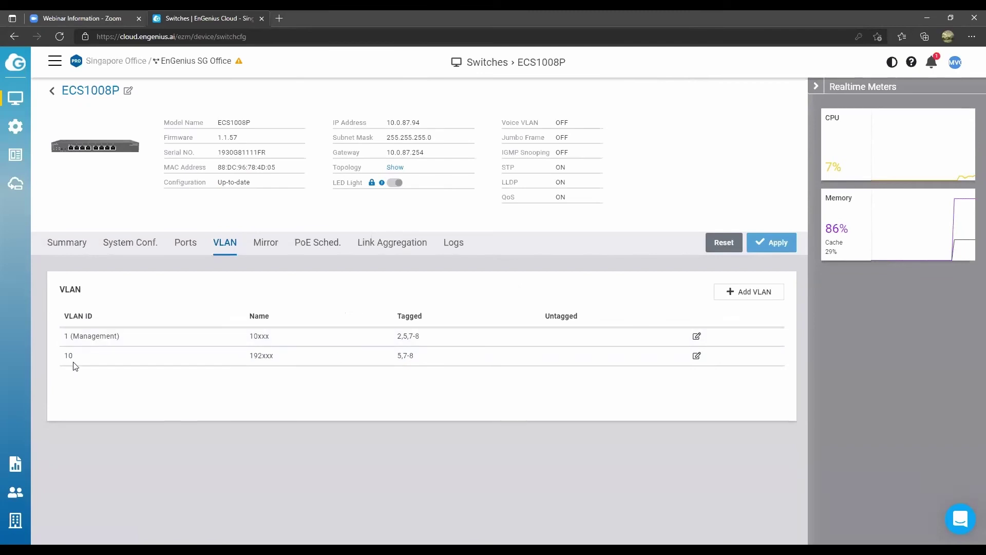
pyautogui.click(696, 336)
pyautogui.rightClick(440, 348)
pyautogui.press('Escape')
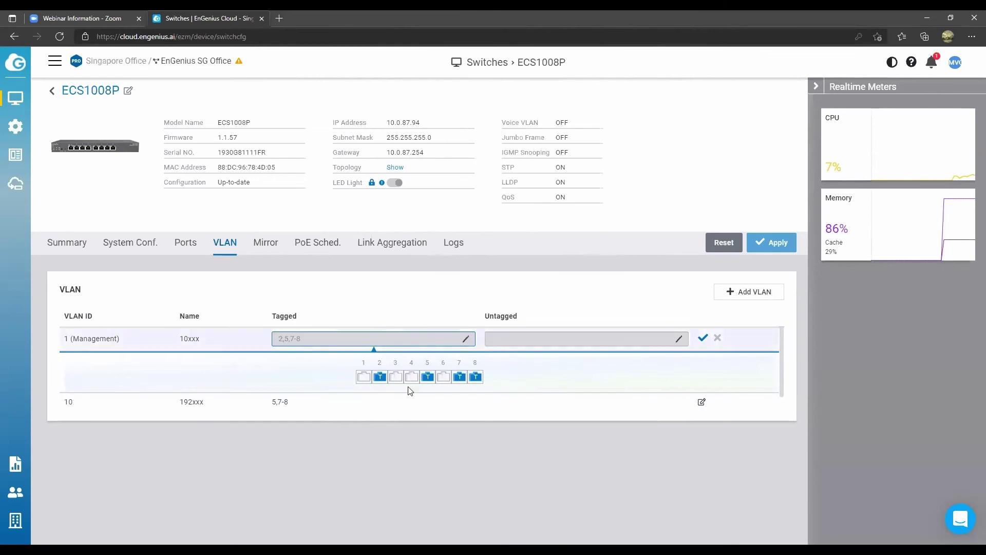
pyautogui.click(380, 377)
# Step: Assign ports 1, 2 and 3 as untagged members of management VLAN 1, and clear those three ports again
pyautogui.click(521, 339)
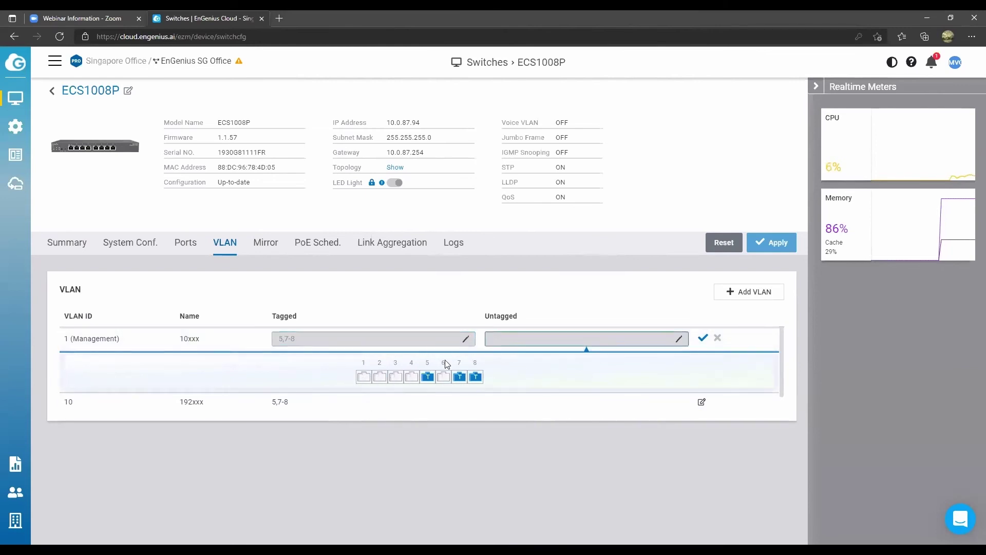
pyautogui.click(364, 378)
pyautogui.click(379, 378)
pyautogui.click(394, 378)
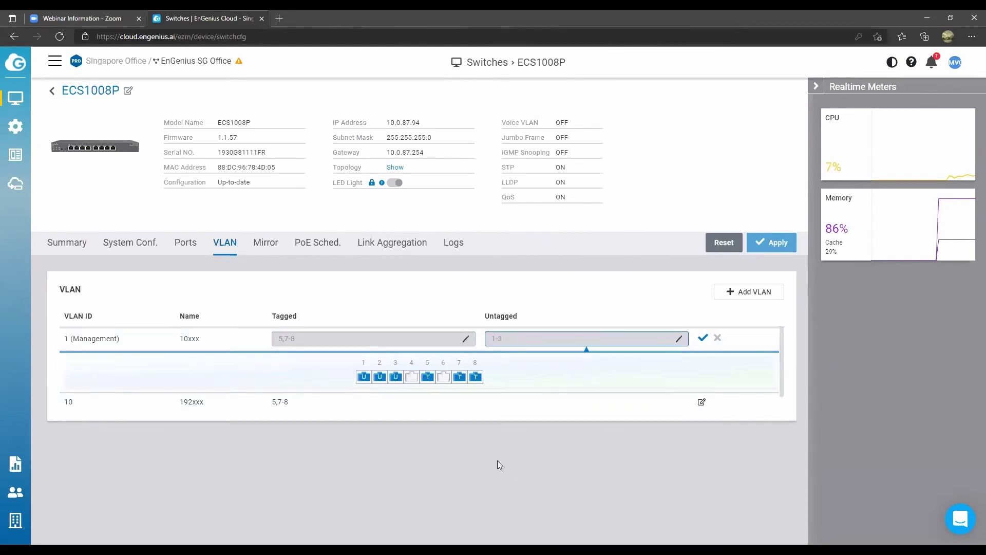
pyautogui.click(396, 377)
pyautogui.click(379, 378)
pyautogui.click(364, 377)
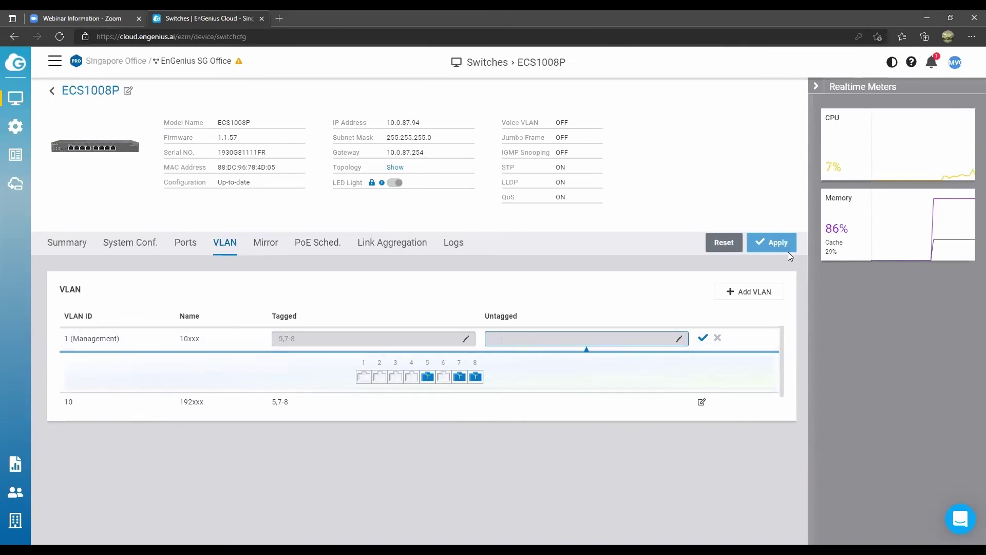
# Step: Open VLAN 10's port membership for editing without changing it, and review the switch's port mirroring sessions
pyautogui.click(702, 402)
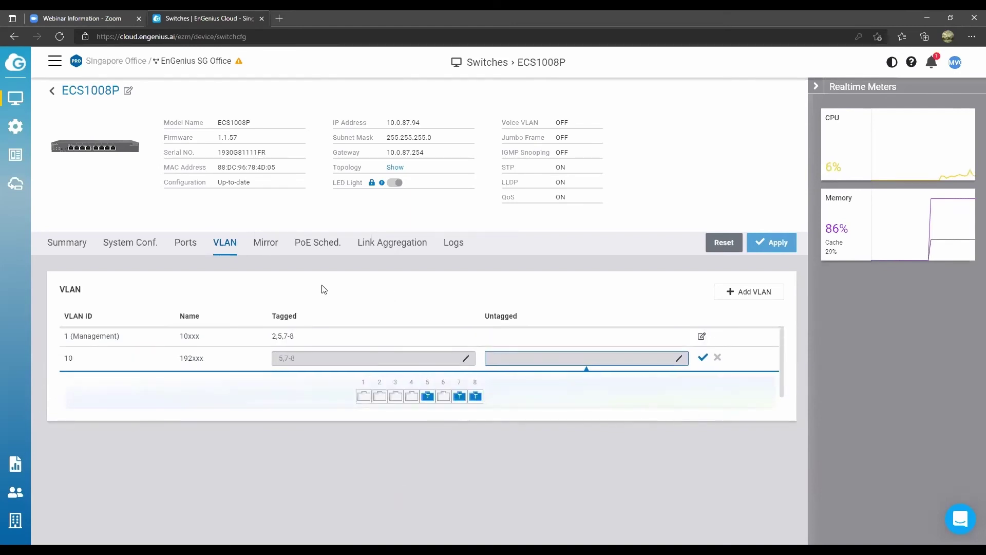
pyautogui.click(266, 246)
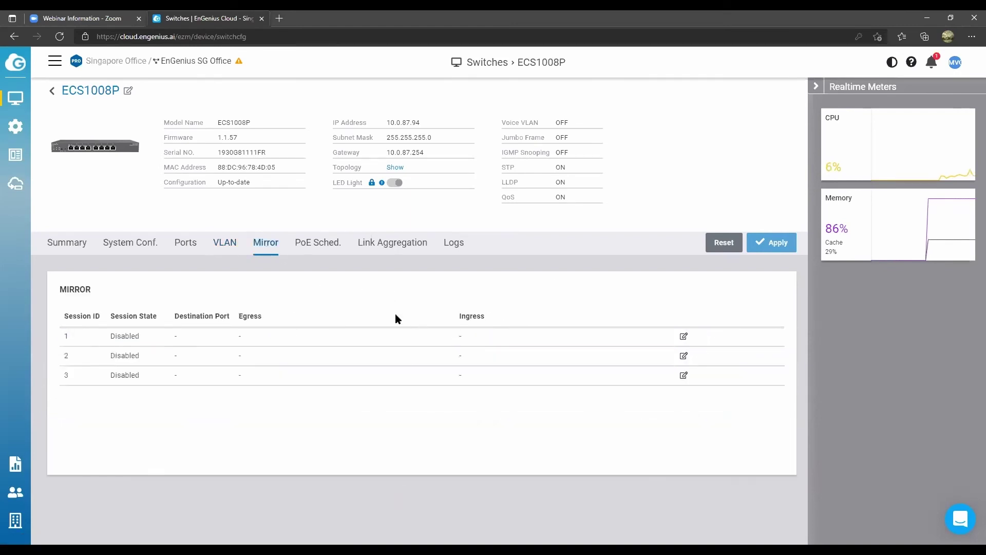
# Step: Open the PoE scheduling settings for port 1 and enable scheduling
pyautogui.click(323, 248)
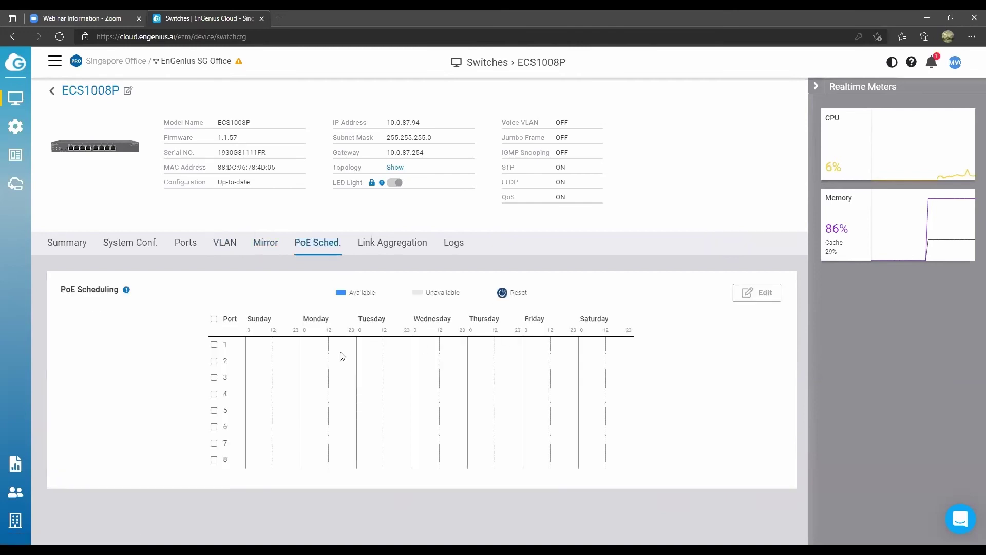
pyautogui.click(214, 344)
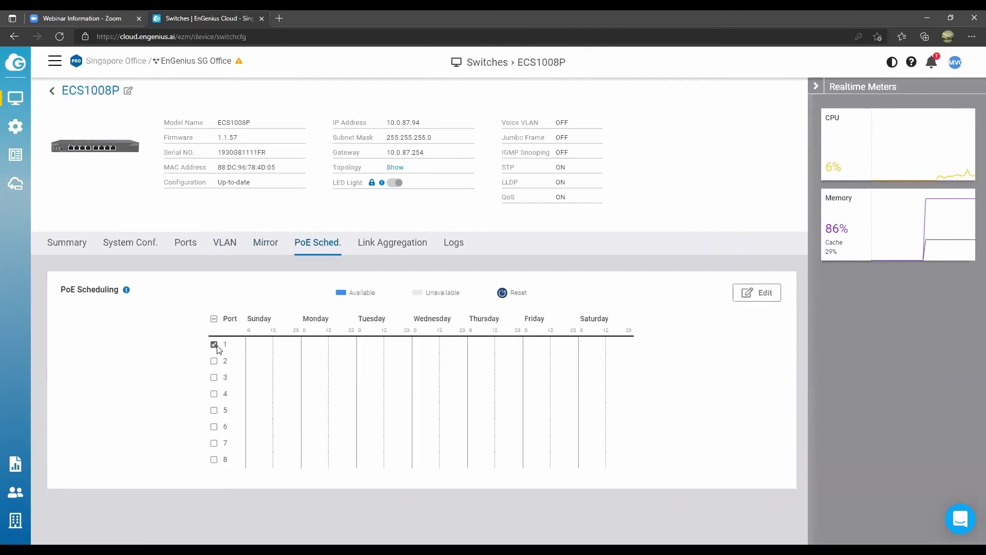
pyautogui.click(761, 296)
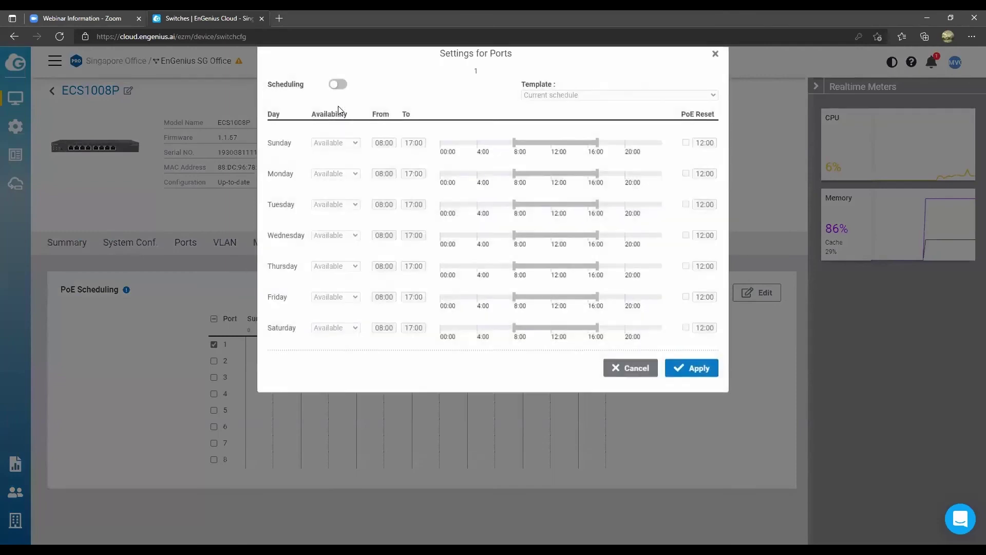
pyautogui.click(338, 106)
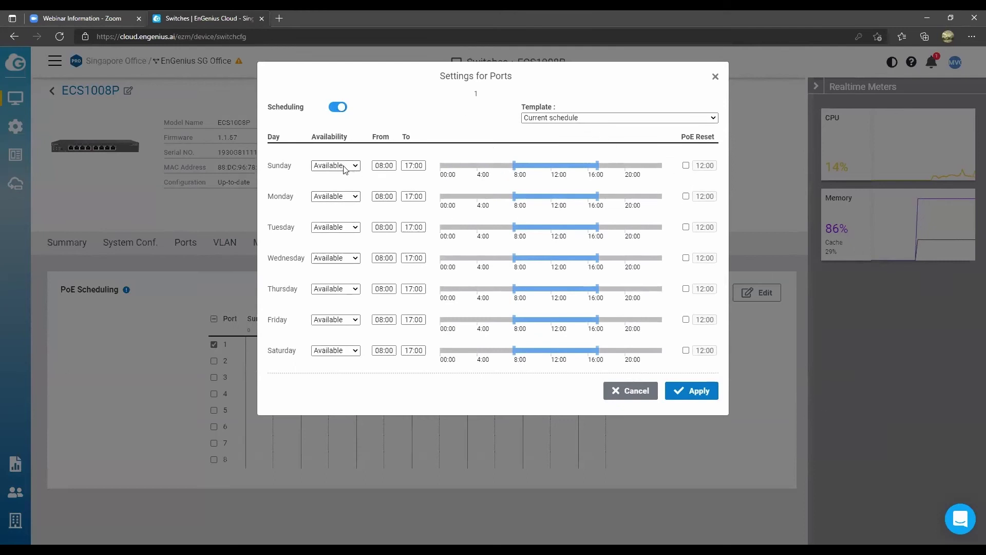
# Step: Keep Sunday set to Available, enable its PoE reset at 10:50, and close the port schedule without applying it
pyautogui.click(337, 186)
pyautogui.click(336, 165)
pyautogui.click(329, 177)
pyautogui.click(685, 165)
pyautogui.moveTo(551, 156)
pyautogui.mouseDown()
pyautogui.moveTo(606, 161)
pyautogui.moveTo(518, 164)
pyautogui.moveTo(577, 160)
pyautogui.moveTo(541, 165)
pyautogui.mouseUp()
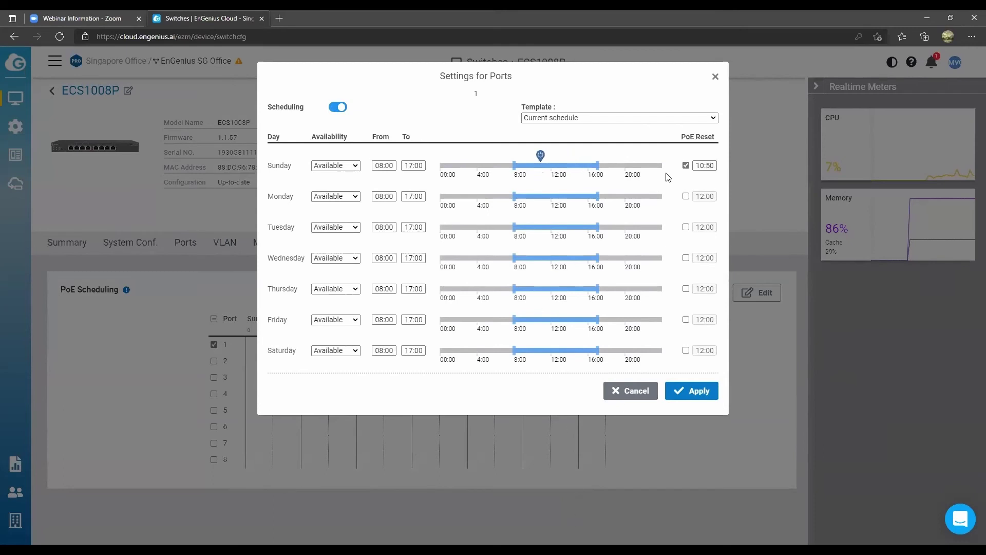
pyautogui.click(715, 76)
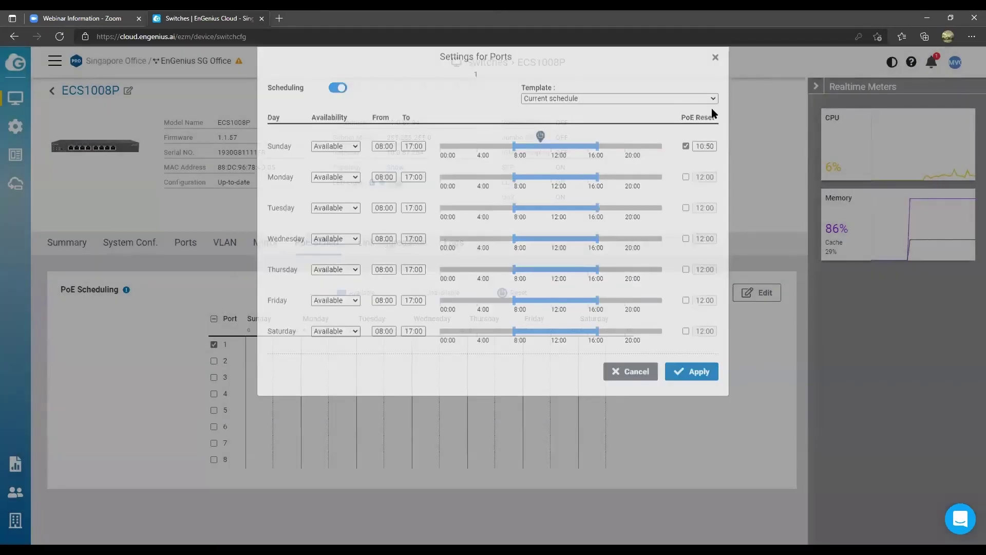
# Step: Review the switch's link aggregation trunks and logs, and return to the list of switches
pyautogui.click(402, 244)
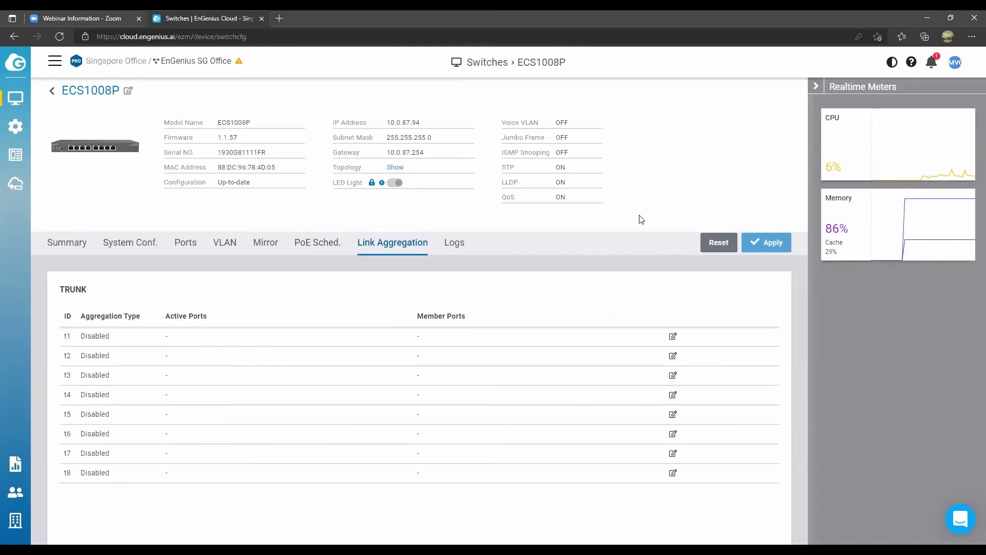
pyautogui.click(455, 243)
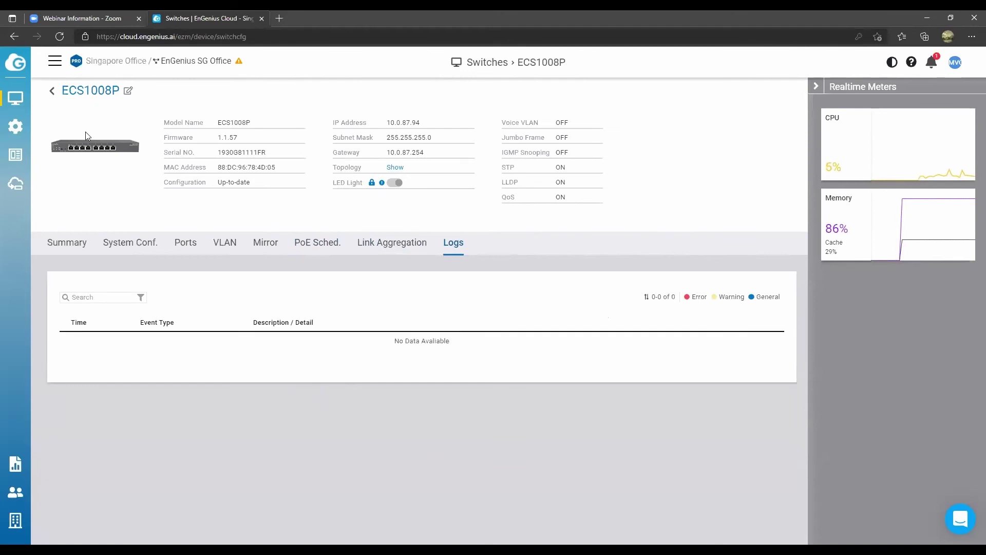
pyautogui.click(53, 95)
# Step: Open the EnGenius SG 4th floor plan and remove the two placed ECW220v2 virtual access points
pyautogui.moveTo(13, 103)
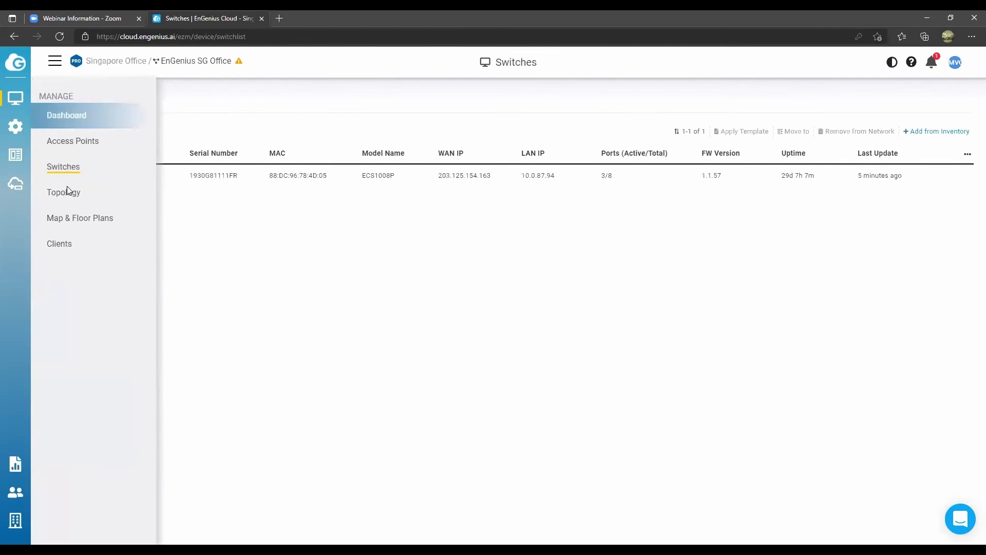
pyautogui.click(77, 218)
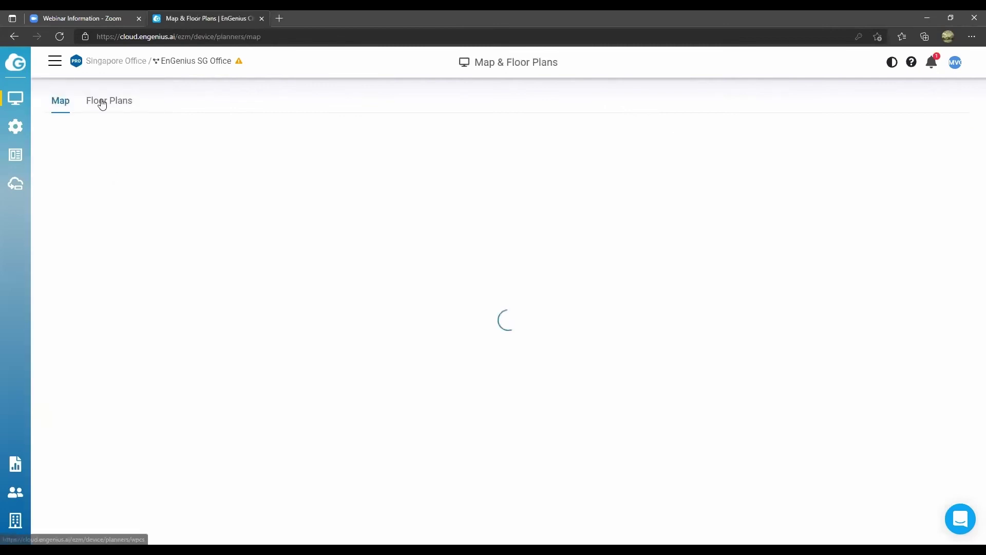
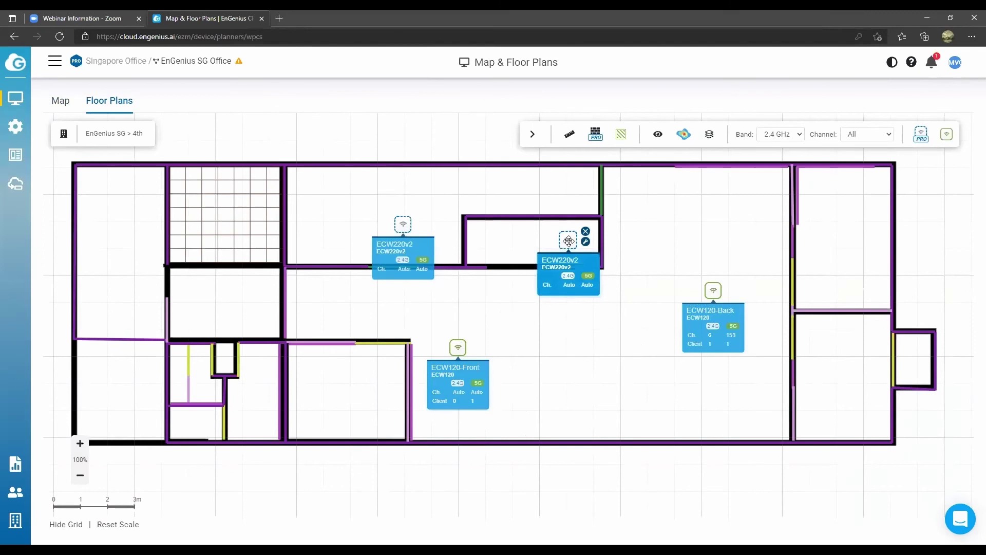
pyautogui.moveTo(577, 236)
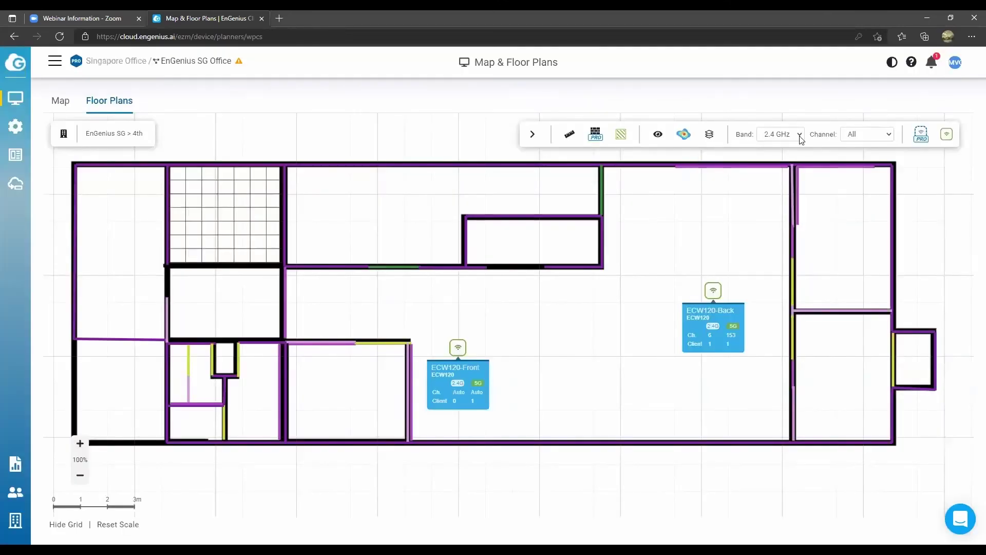
# Step: Add one ECW230v3 virtual access point to the list of available virtual APs
pyautogui.click(921, 134)
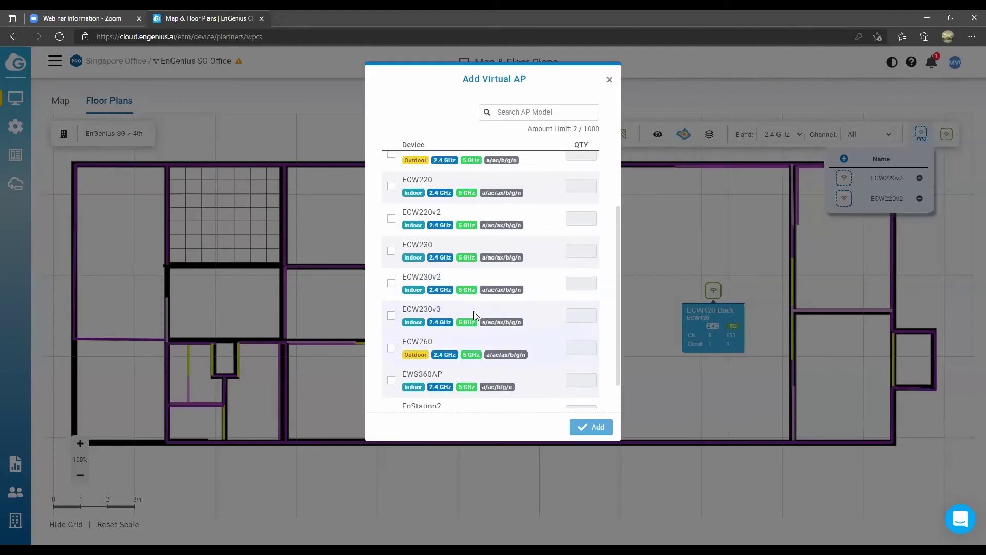
pyautogui.click(391, 393)
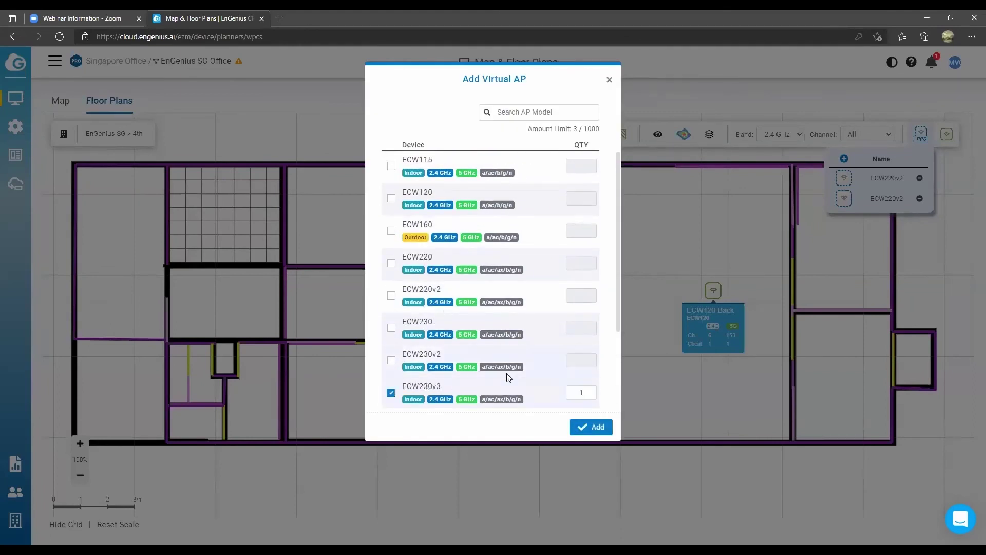
pyautogui.write('1')
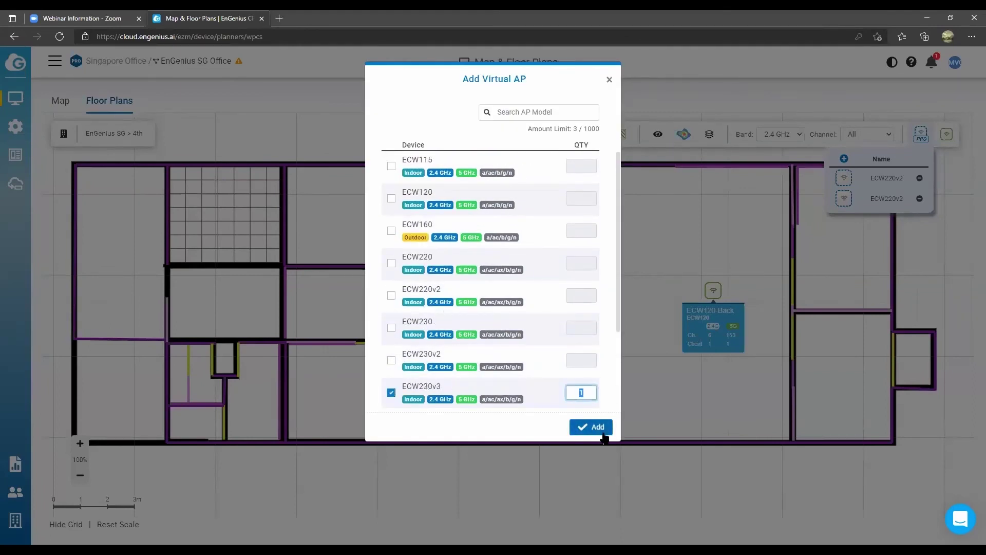
pyautogui.click(602, 430)
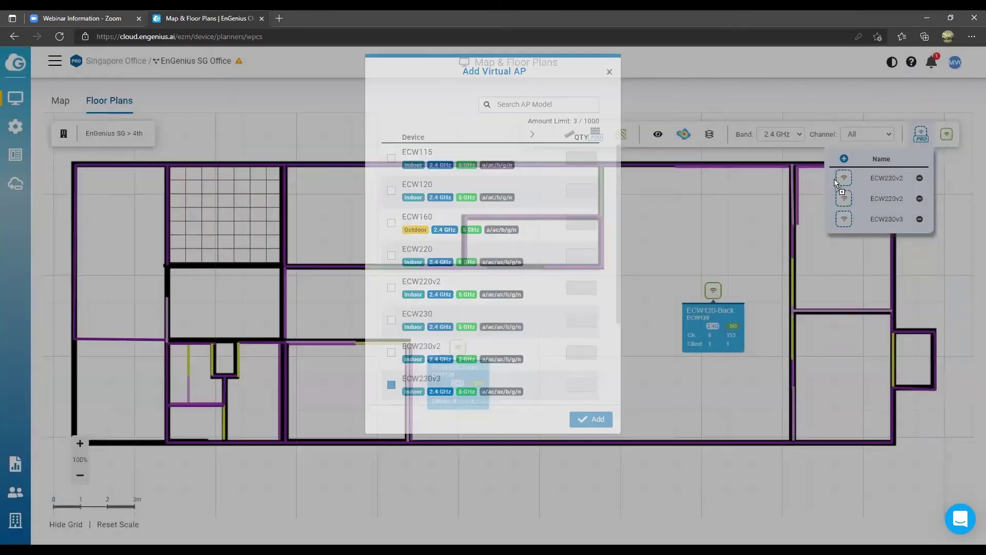
# Step: Place an ECW220v2 virtual AP in the small room below the gridded area and review its radio configuration without changes
pyautogui.moveTo(836, 182); pyautogui.dragTo(219, 286)
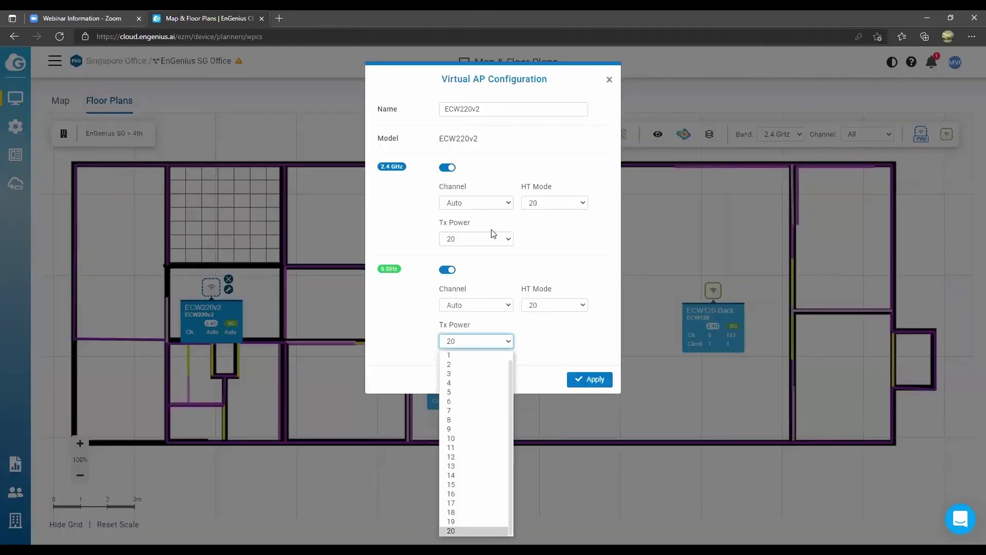
pyautogui.click(496, 238)
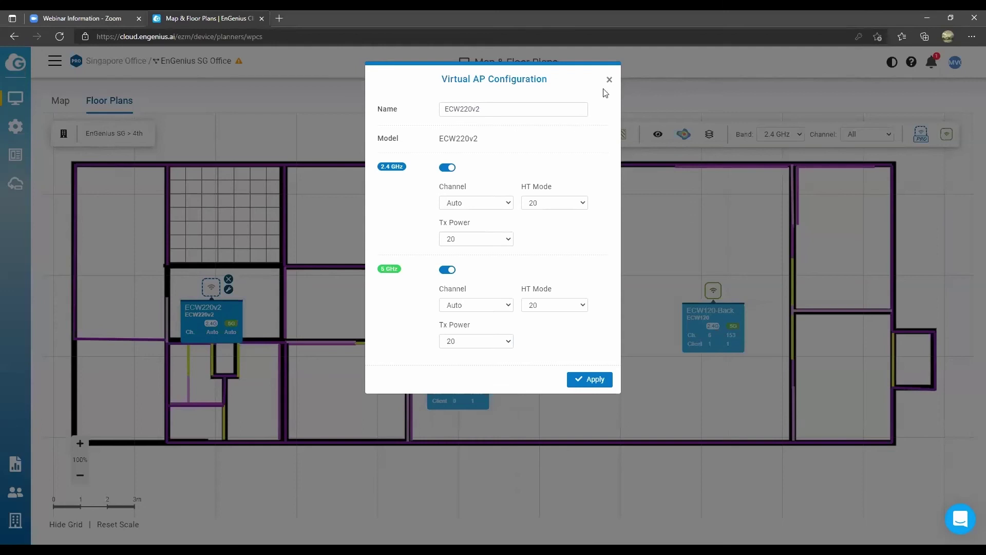
pyautogui.click(688, 139)
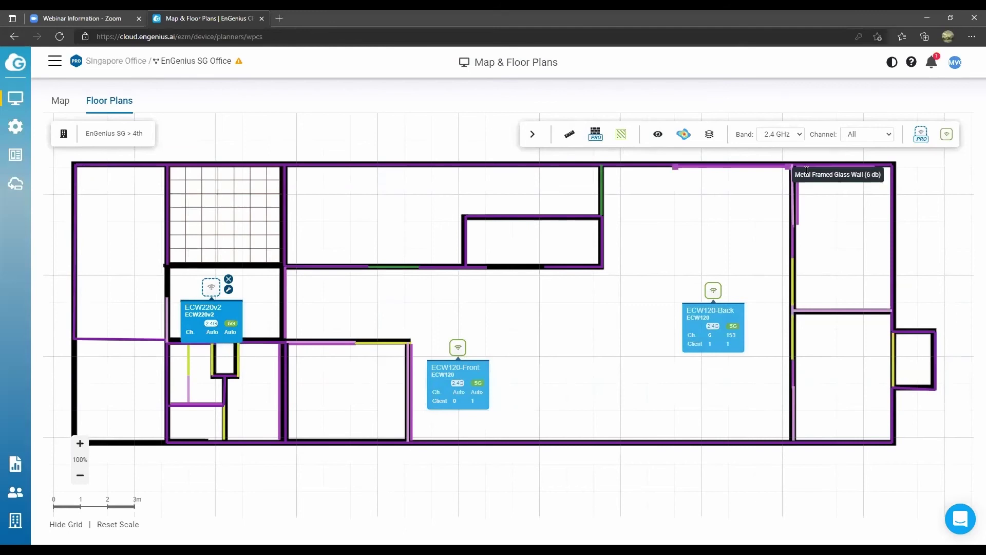
# Step: Display the signal heatmap on the floor plan and switch its band to 5 GHz
pyautogui.click(683, 135)
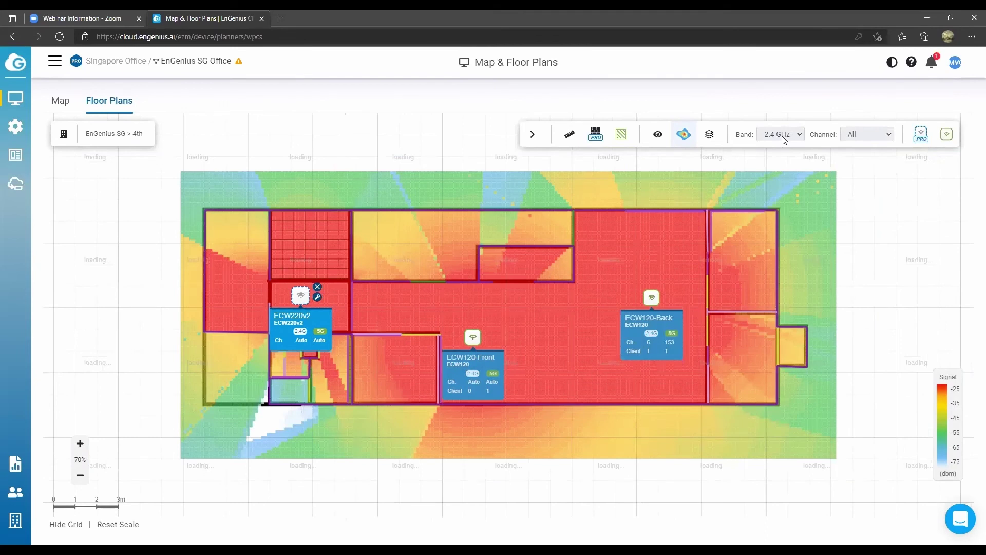
pyautogui.press('space')
pyautogui.press('Down')
pyautogui.press('Return')
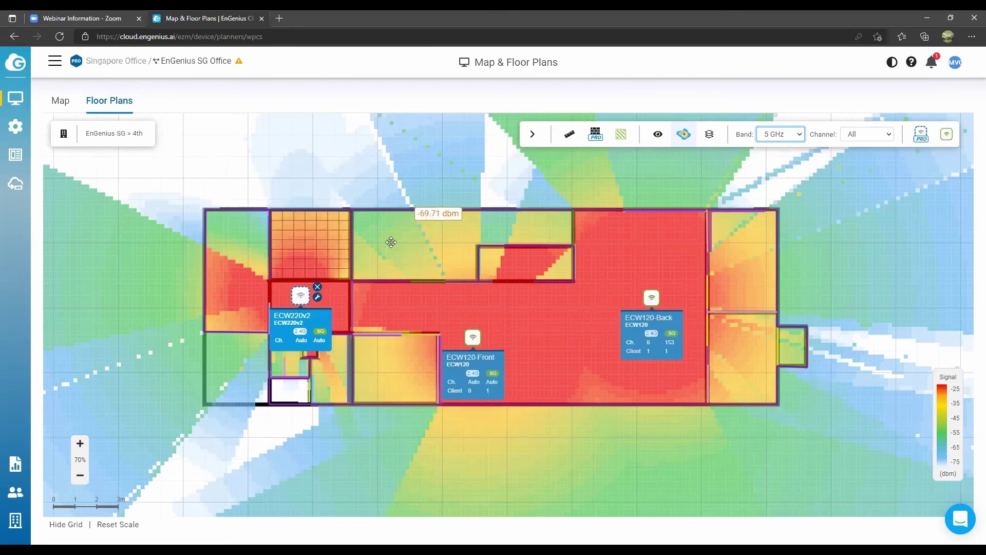
# Step: Move the ECW220v2 virtual AP into the upper room beside the gridded area and regenerate the heatmap
pyautogui.moveTo(300, 296); pyautogui.dragTo(379, 239)
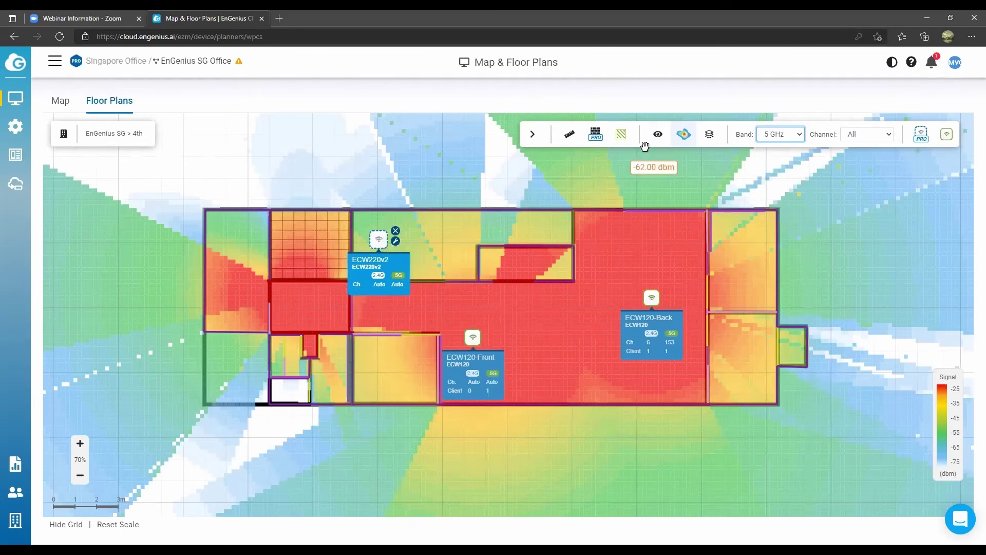
pyautogui.click(684, 135)
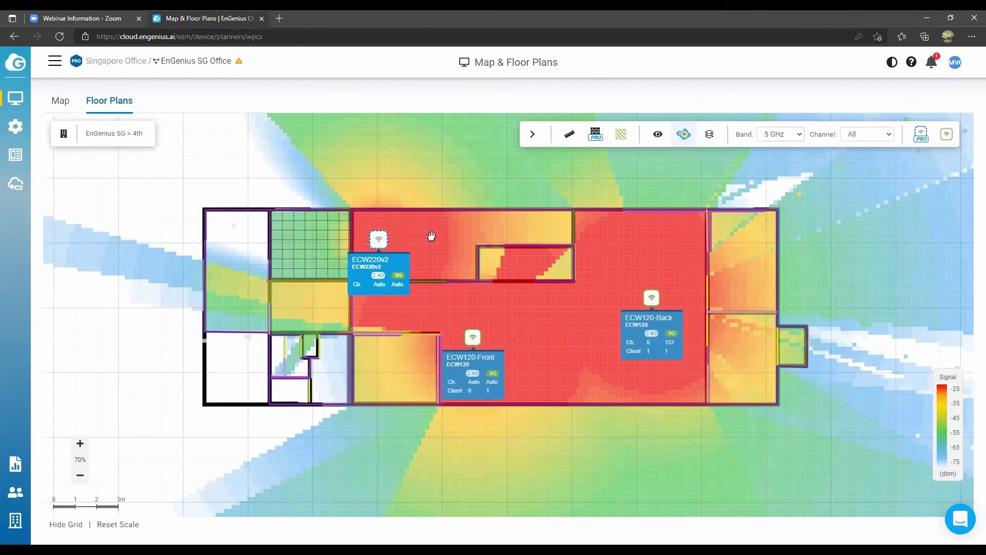
pyautogui.click(379, 239)
# Step: Open the reports and examine the configuration and page contents of the Report No 1 task
pyautogui.moveTo(17, 133)
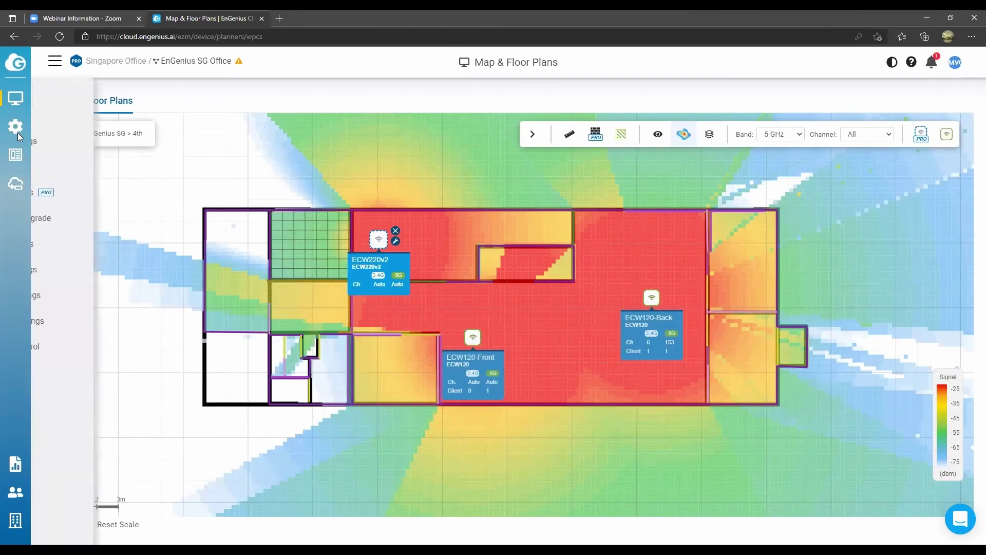
pyautogui.click(17, 465)
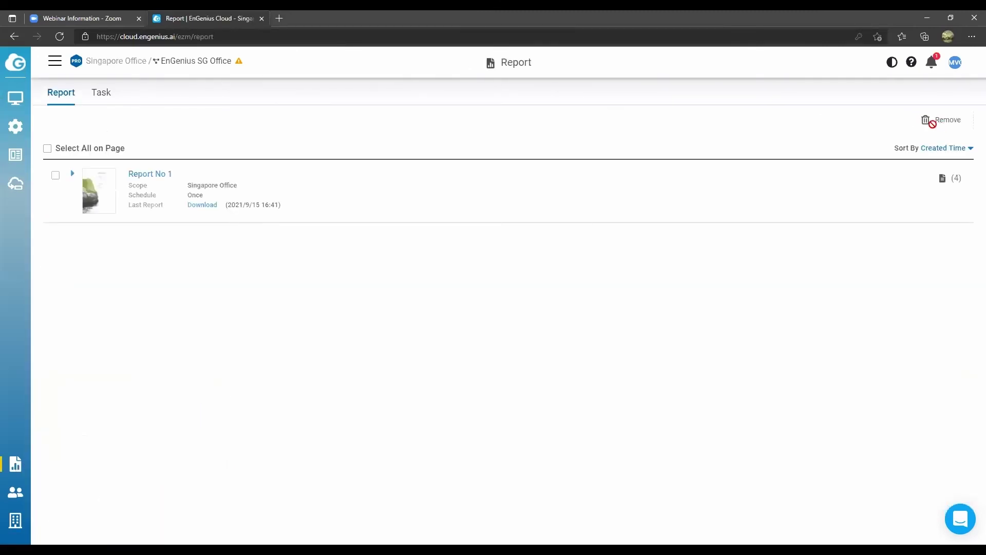
pyautogui.click(104, 95)
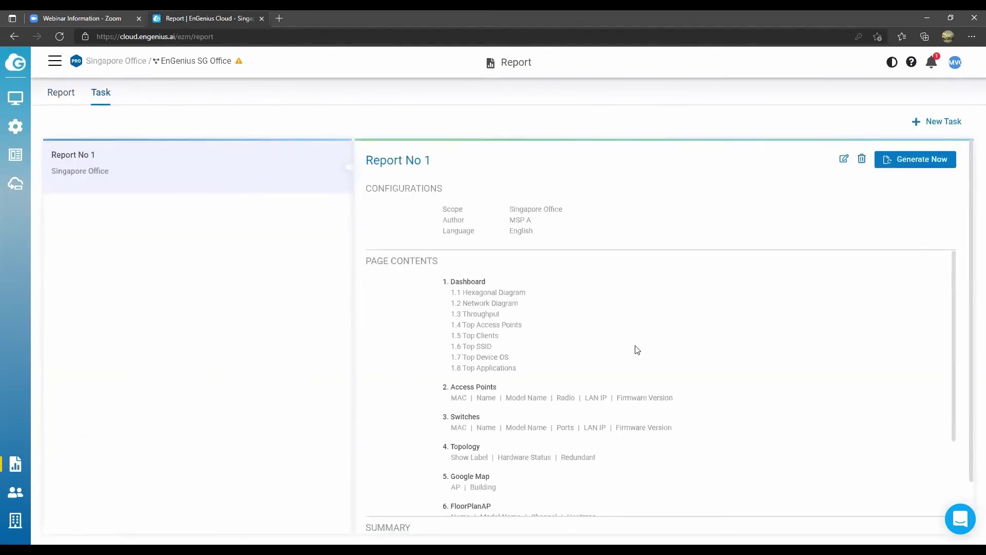
pyautogui.scroll(-2, 461, 367)
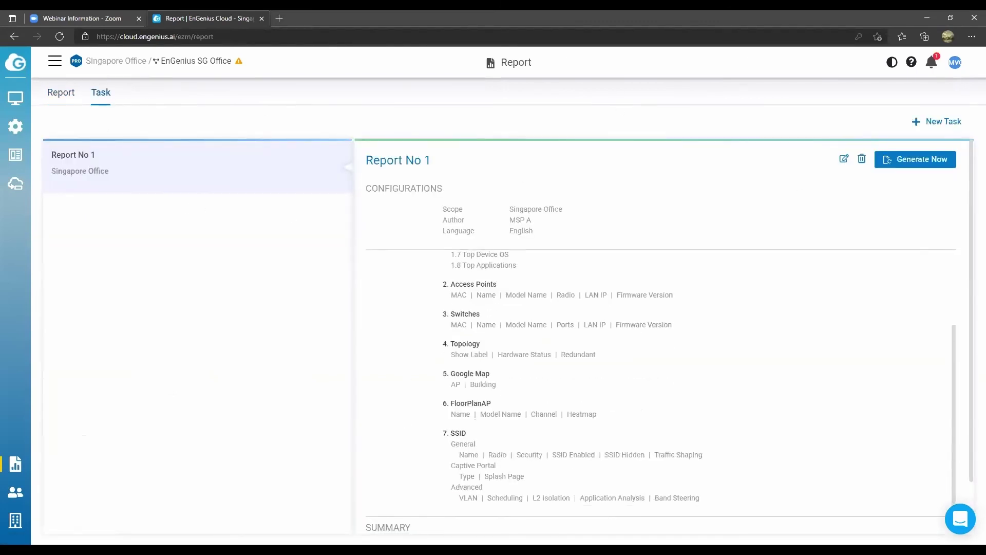
# Step: Start a new report task and choose the fluent cover letter template after browsing the available designs
pyautogui.click(942, 125)
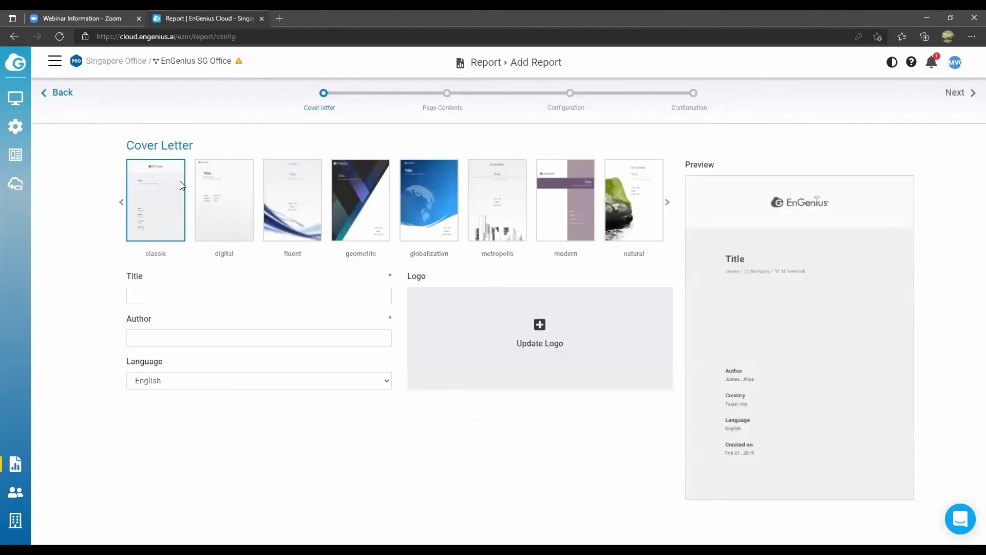
pyautogui.click(667, 202)
pyautogui.click(667, 202)
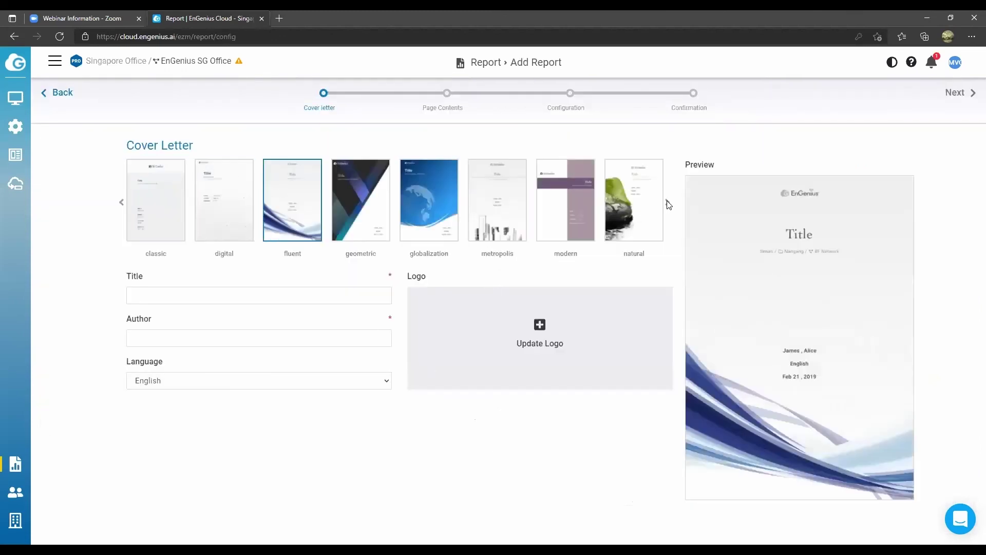
pyautogui.click(667, 203)
pyautogui.click(668, 203)
pyautogui.click(667, 203)
pyautogui.click(667, 203)
pyautogui.click(667, 202)
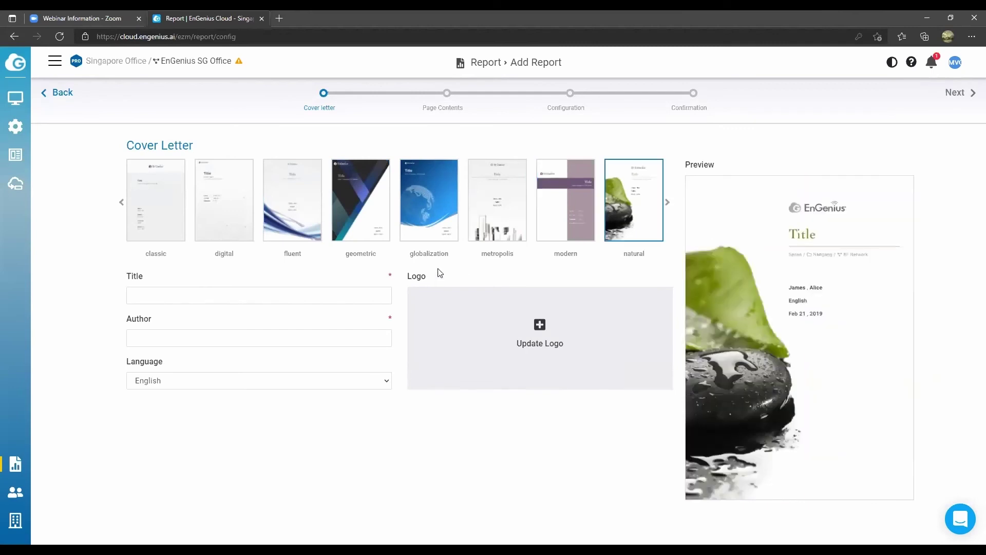
pyautogui.click(354, 193)
pyautogui.click(307, 215)
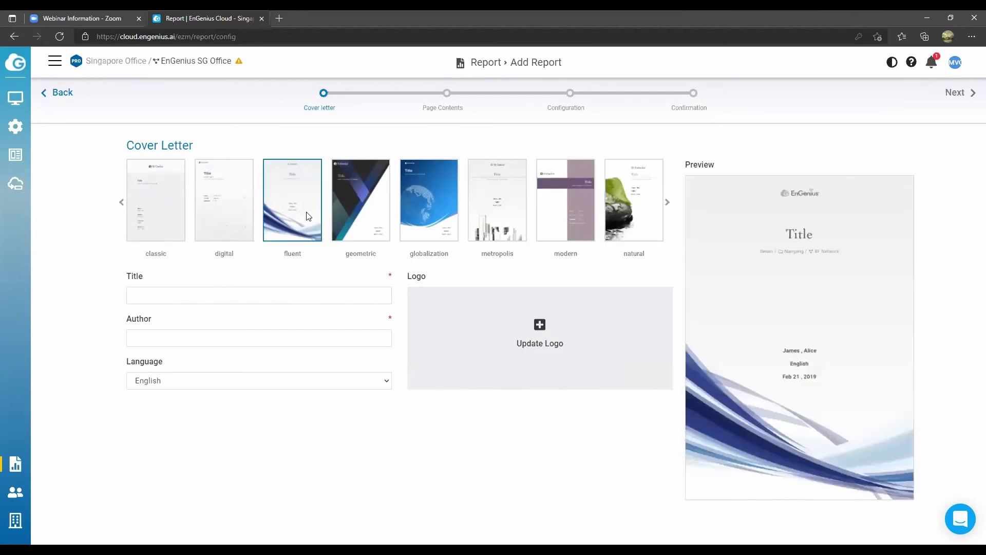
# Step: Enter "Report for Testing" as the title and "MSP A" as the author, and proceed to the page contents
pyautogui.click(190, 296)
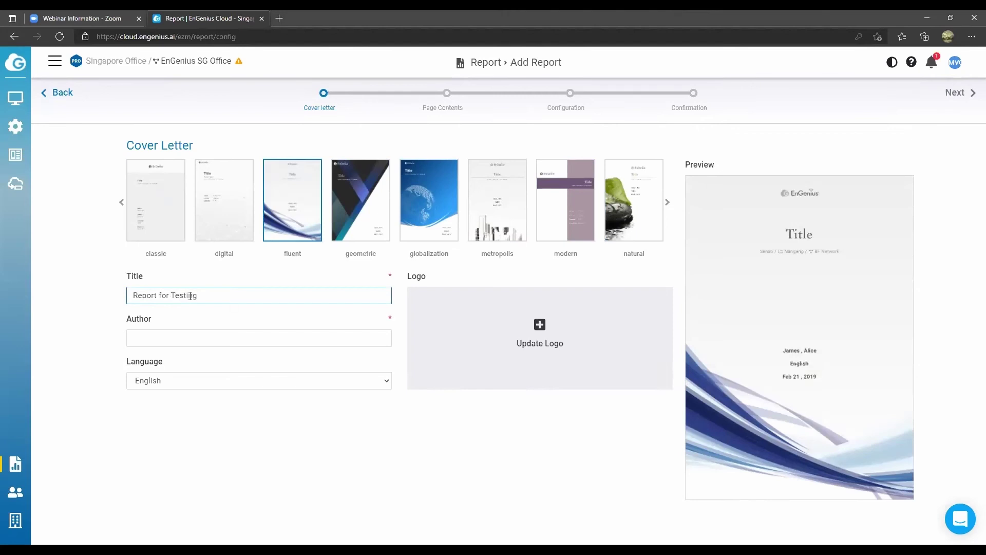
pyautogui.click(203, 332)
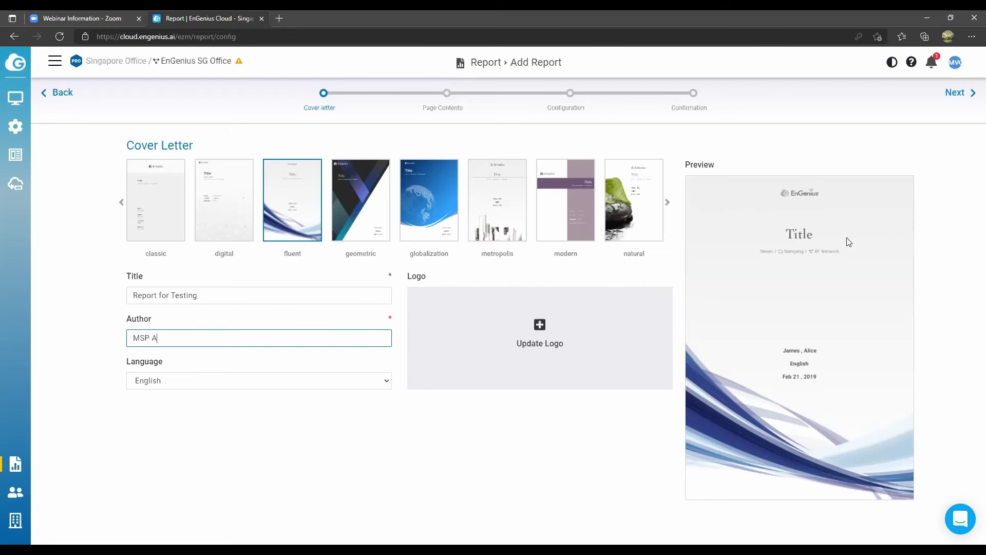
pyautogui.click(972, 91)
# Step: Add the Radio column to the AP List table and include the Topology, Google Map, Floor Plan and SSID sections
pyautogui.scroll(-2, 196, 319)
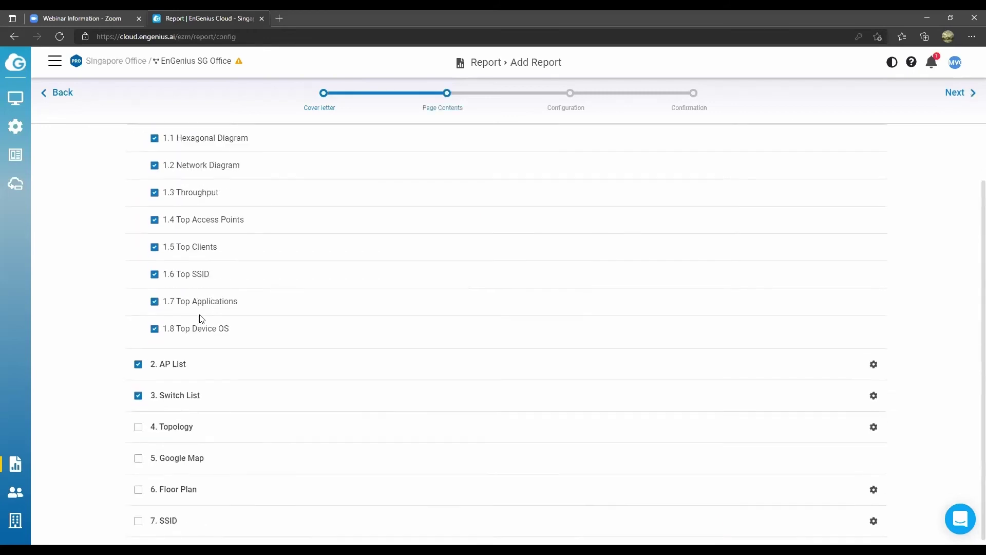
pyautogui.click(874, 391)
pyautogui.click(873, 359)
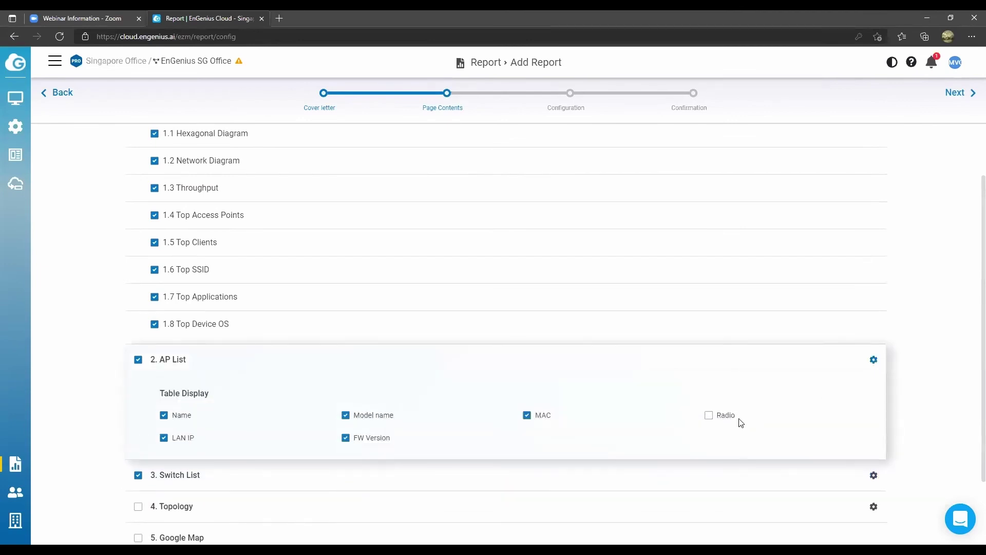
pyautogui.click(709, 415)
pyautogui.scroll(-2, 229, 392)
pyautogui.click(138, 422)
pyautogui.click(138, 453)
pyautogui.click(138, 484)
pyautogui.click(138, 516)
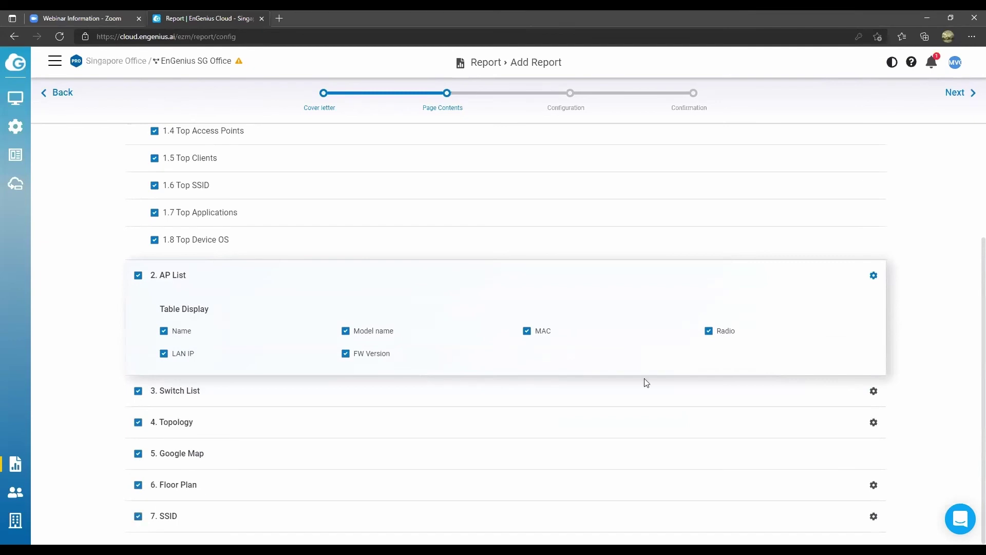
# Step: Review the display options of the Switch List and Topology sections
pyautogui.click(874, 391)
pyautogui.click(874, 421)
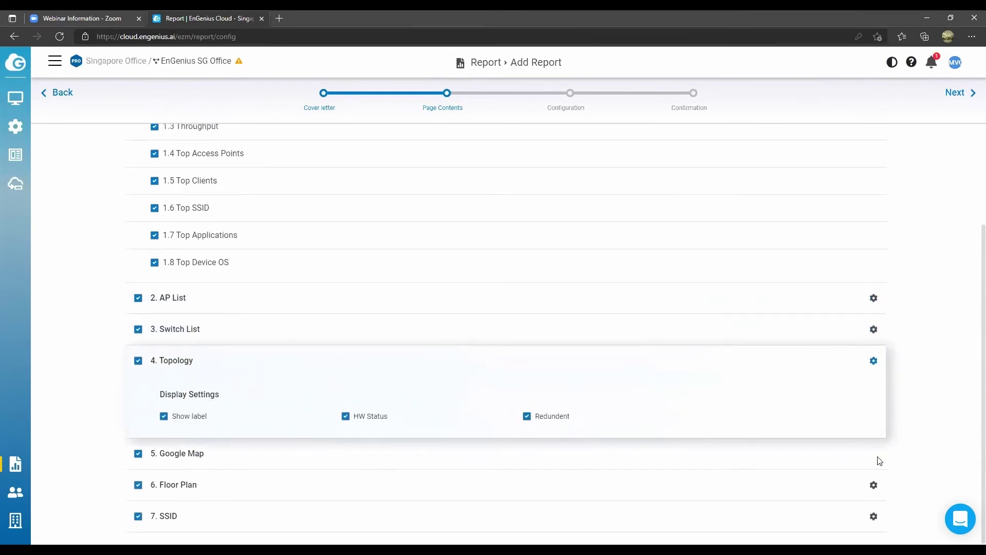
pyautogui.scroll(3, 316, 170)
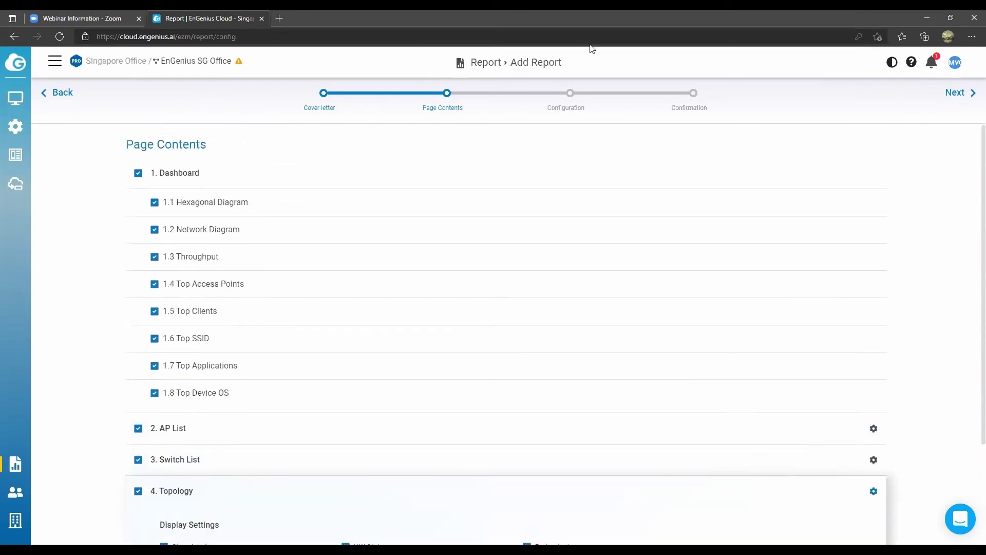
# Step: Proceed to the report configuration and set the org-tree scope to EnGenius SG Office under Singapore Office
pyautogui.click(960, 93)
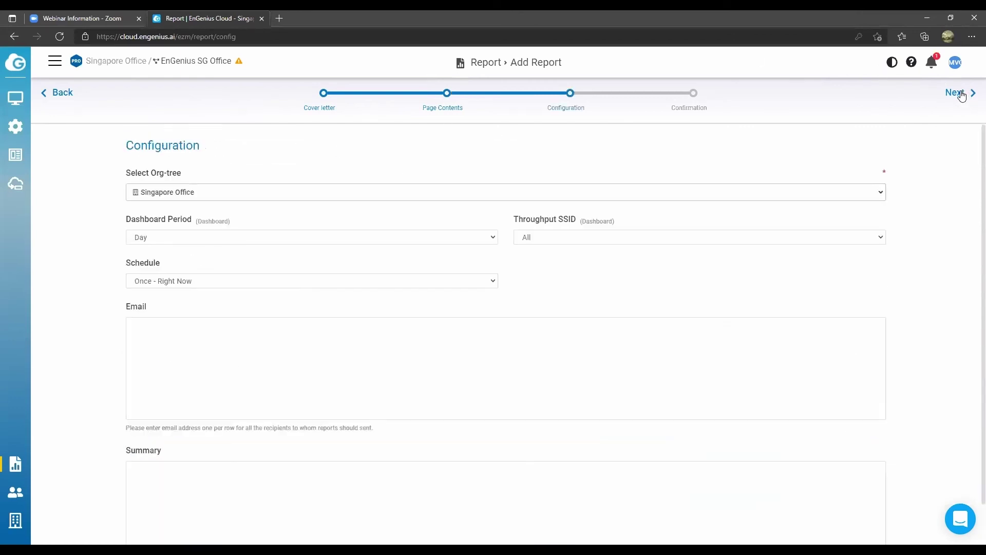
pyautogui.click(318, 194)
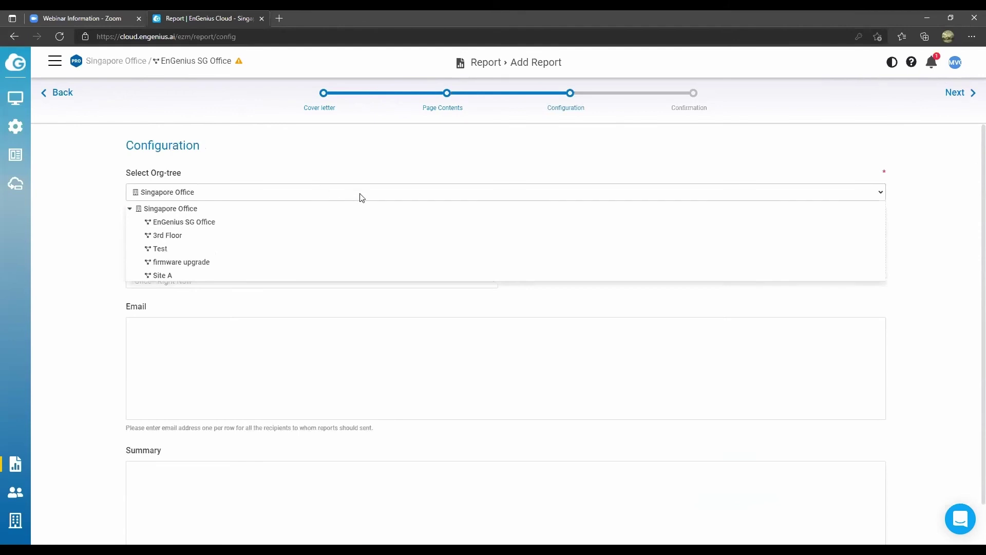
pyautogui.click(186, 208)
pyautogui.click(213, 193)
pyautogui.click(183, 222)
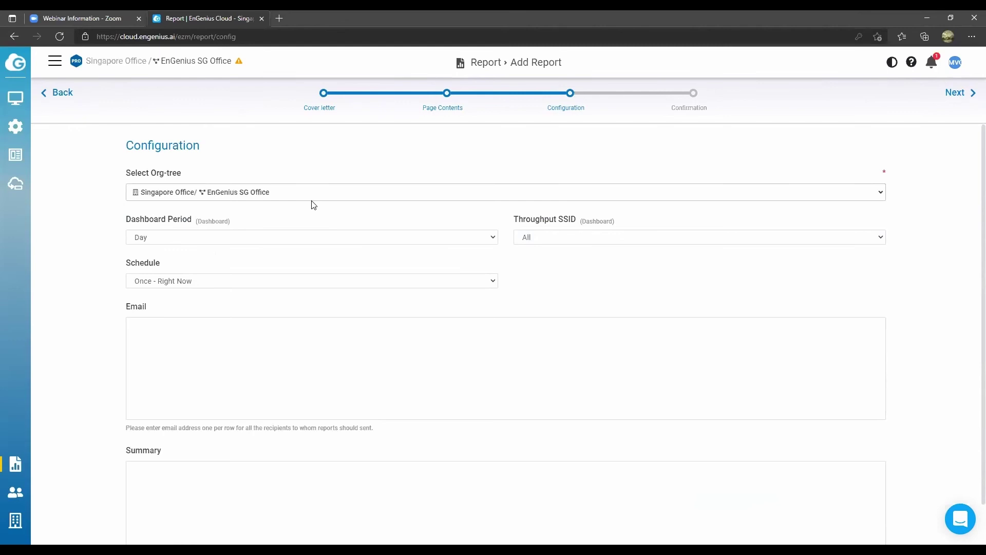
# Step: Set the dashboard period to Month and keep All as the throughput SSID
pyautogui.click(171, 240)
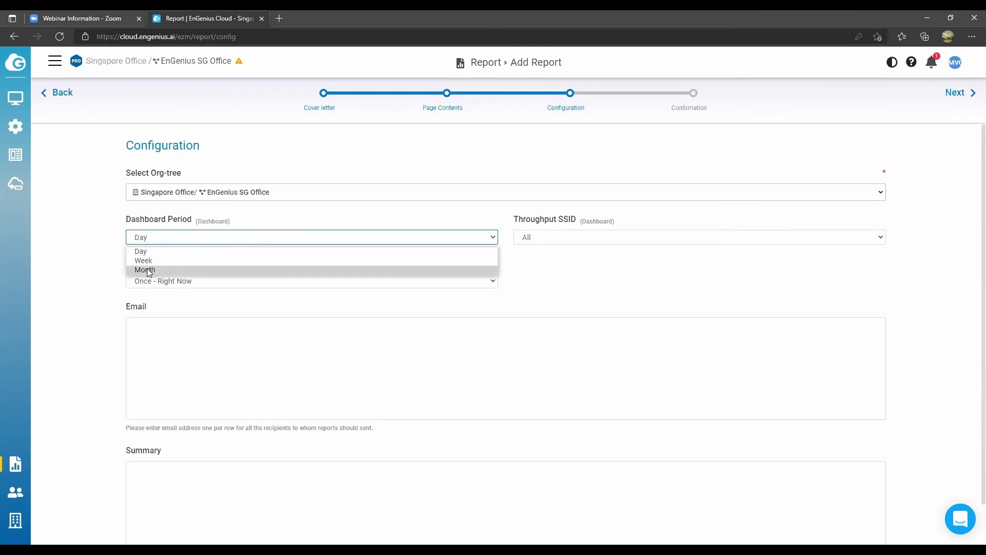
pyautogui.click(147, 268)
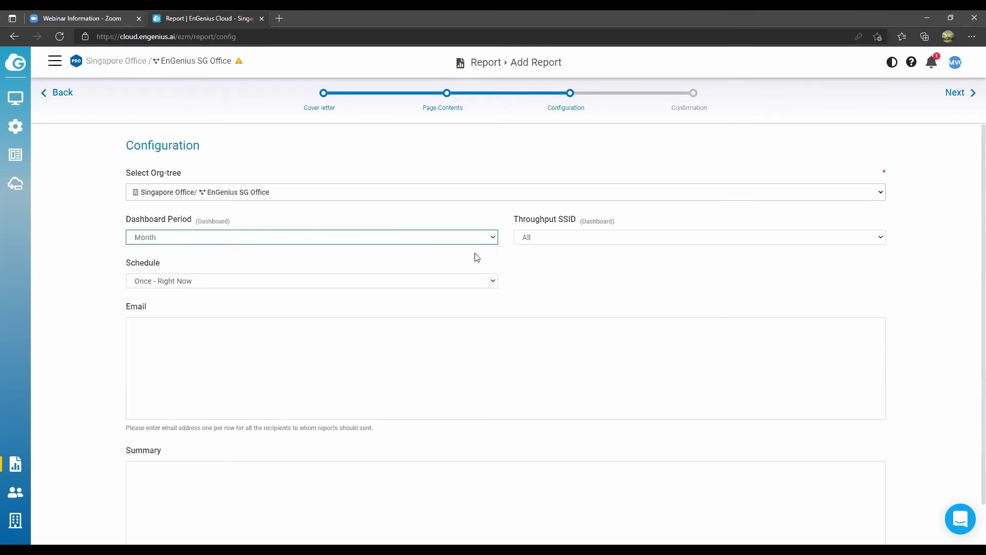
pyautogui.click(534, 238)
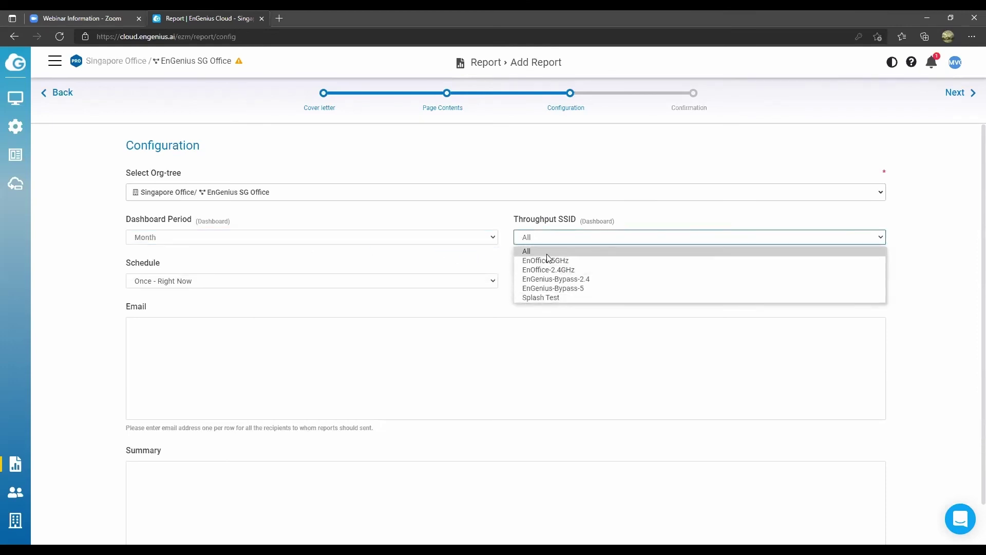
pyautogui.click(510, 256)
# Step: Try a Weekly schedule for the report and return it to Once - Right Now
pyautogui.click(133, 281)
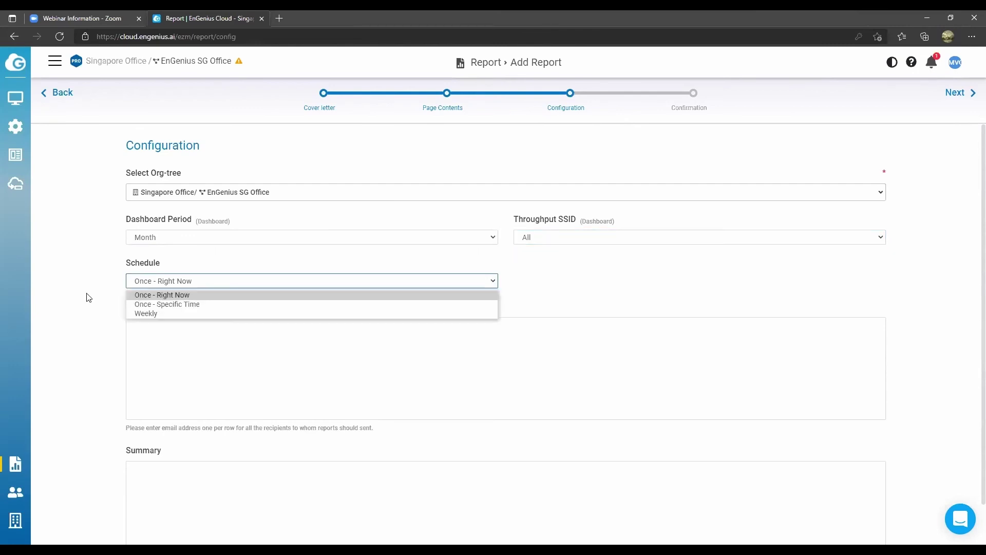
pyautogui.click(166, 313)
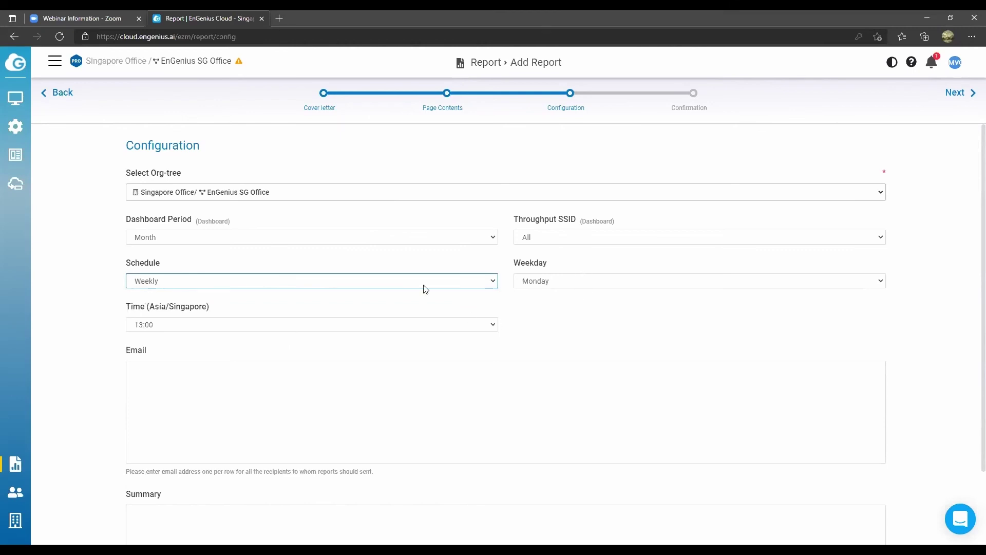
pyautogui.click(295, 285)
pyautogui.click(289, 296)
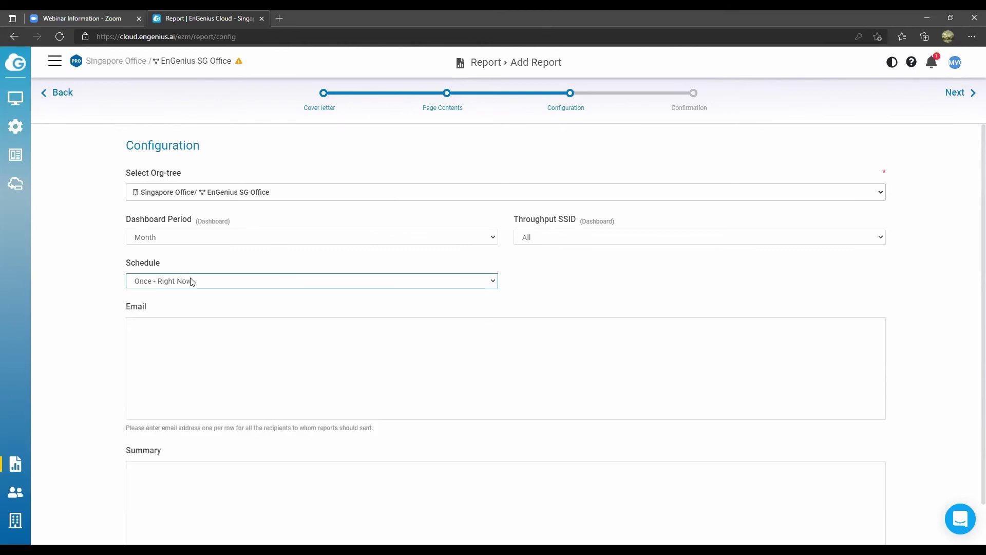
pyautogui.click(241, 345)
pyautogui.scroll(-1, 148, 210)
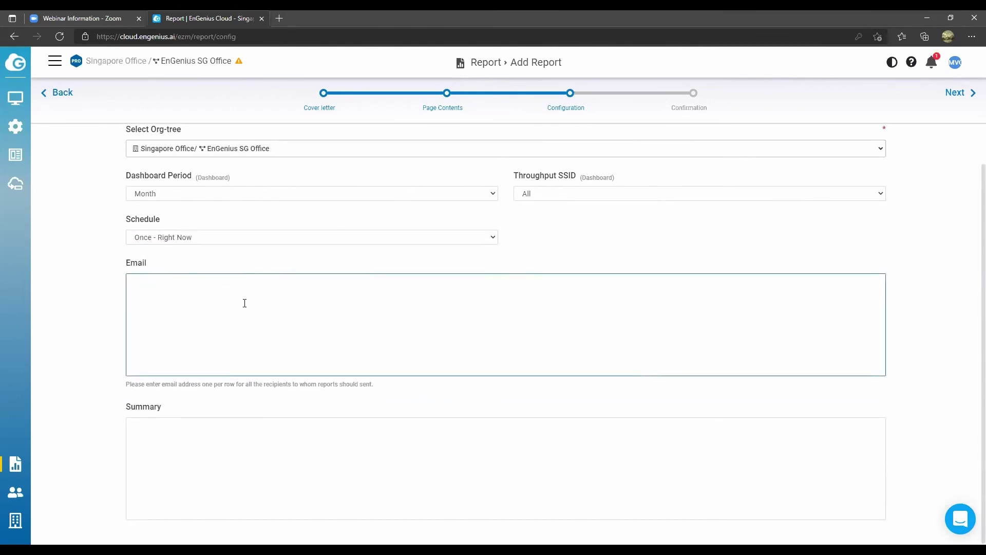
pyautogui.scroll(1, 247, 308)
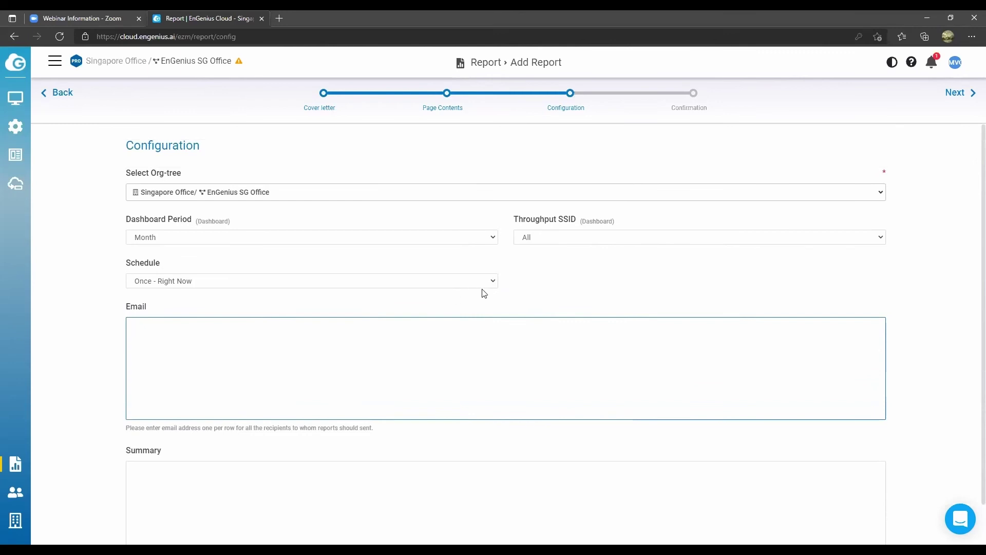
pyautogui.click(221, 285)
pyautogui.click(676, 268)
pyautogui.click(703, 261)
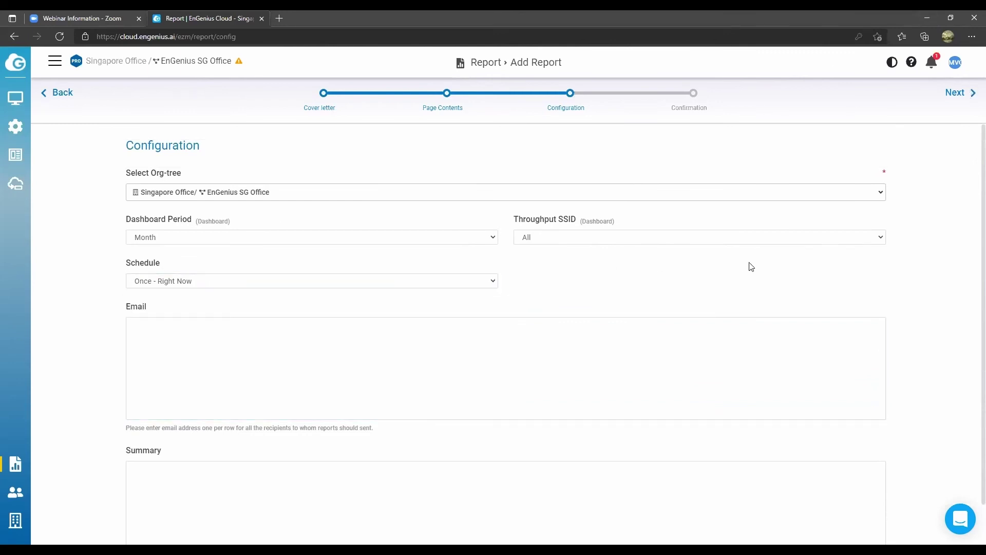
# Step: Review the settings and page contents on the confirmation page and apply the new report task
pyautogui.click(956, 93)
pyautogui.scroll(-7, 262, 326)
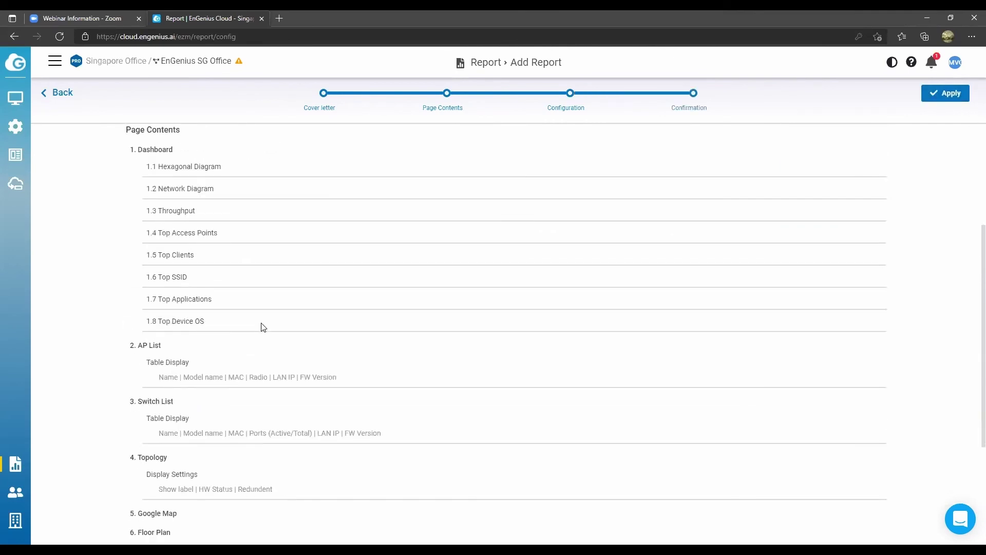
pyautogui.scroll(5, 379, 339)
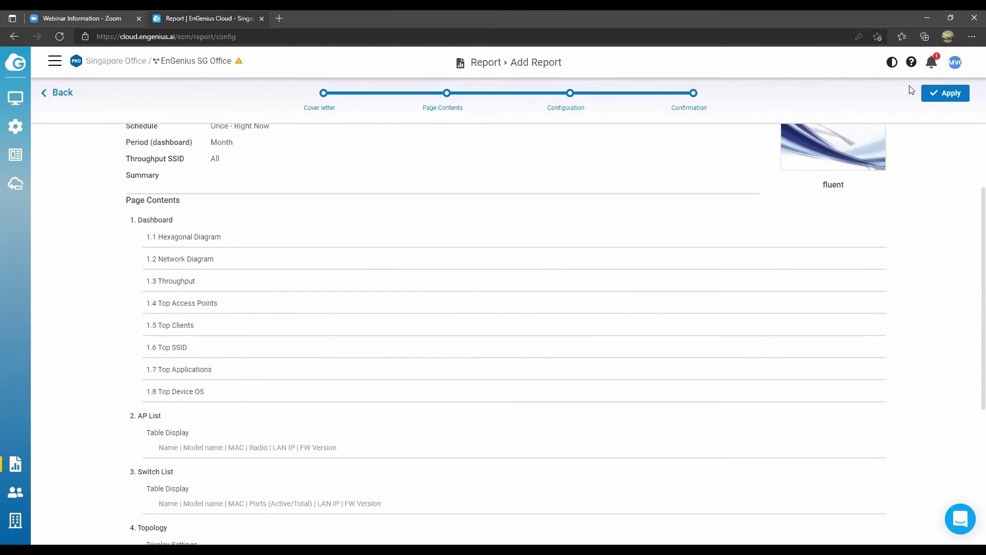
pyautogui.click(919, 94)
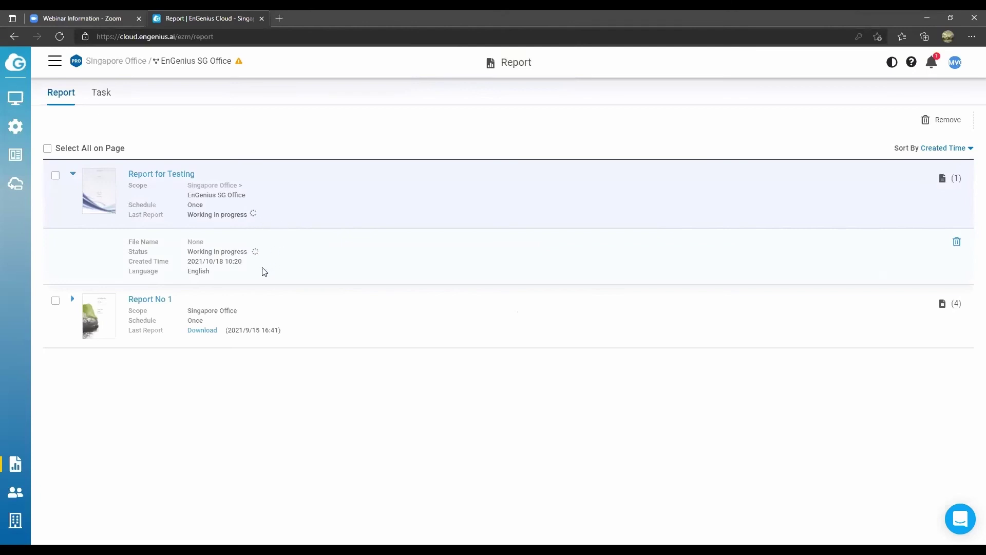
# Step: Expand the generated files of Report No 1, download its last report and open the PDF
pyautogui.click(73, 299)
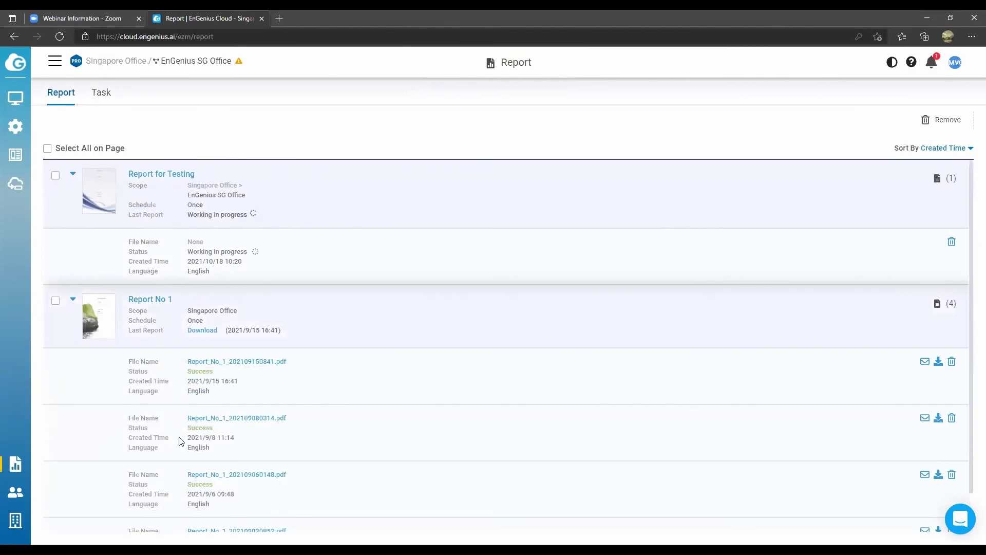
pyautogui.scroll(-1, 180, 440)
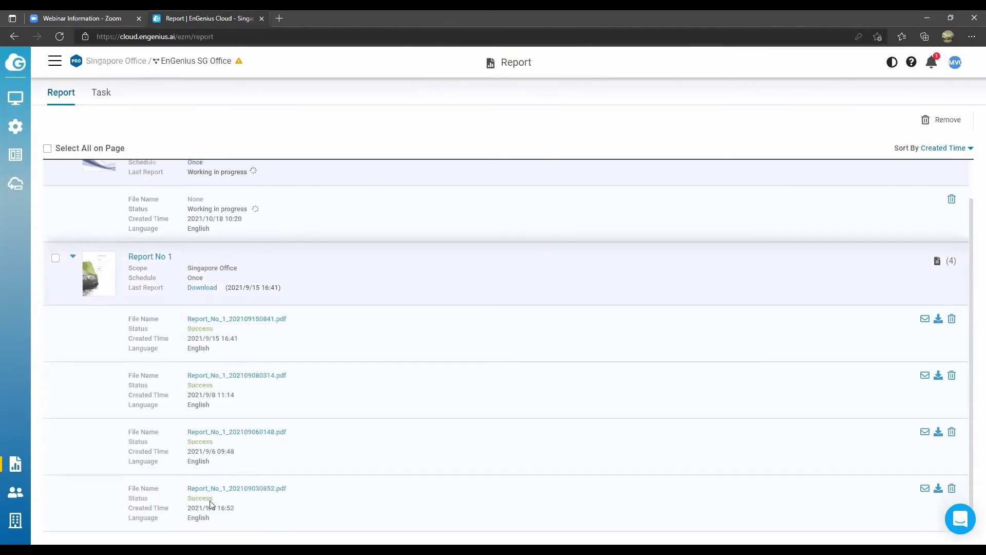
pyautogui.click(209, 287)
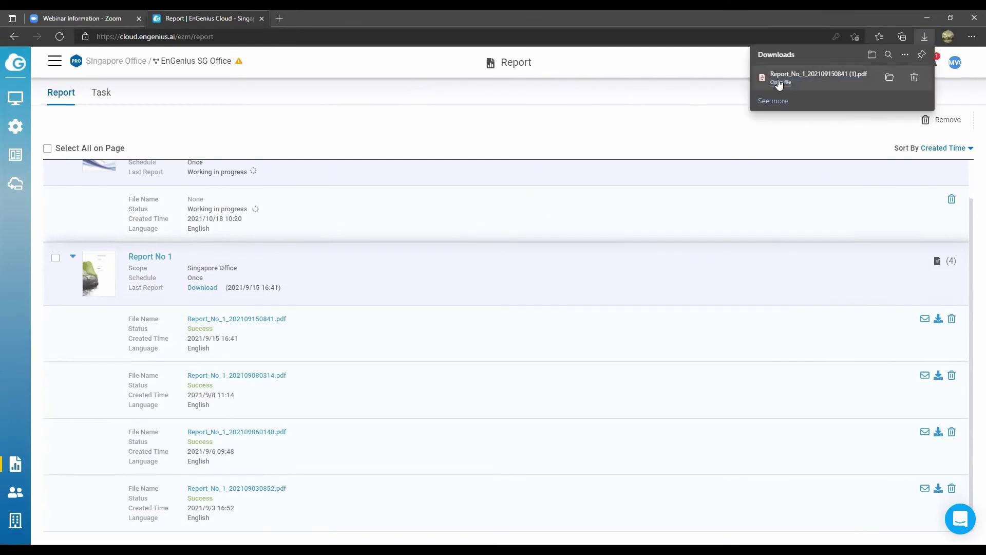
pyautogui.click(778, 80)
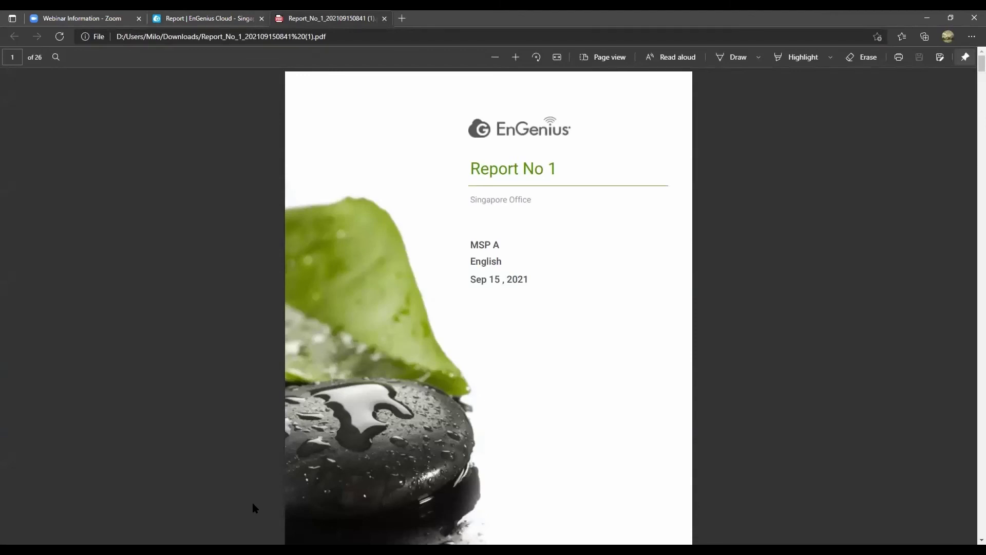
# Step: Look through the cover, table of contents and executive summary of the Report No 1 PDF
pyautogui.click(747, 146)
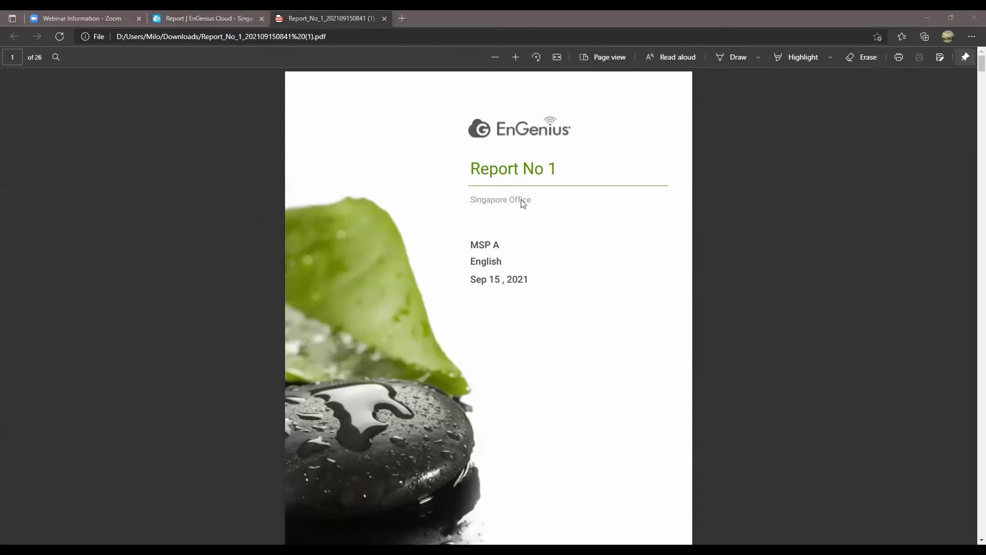
pyautogui.scroll(-1, 484, 237)
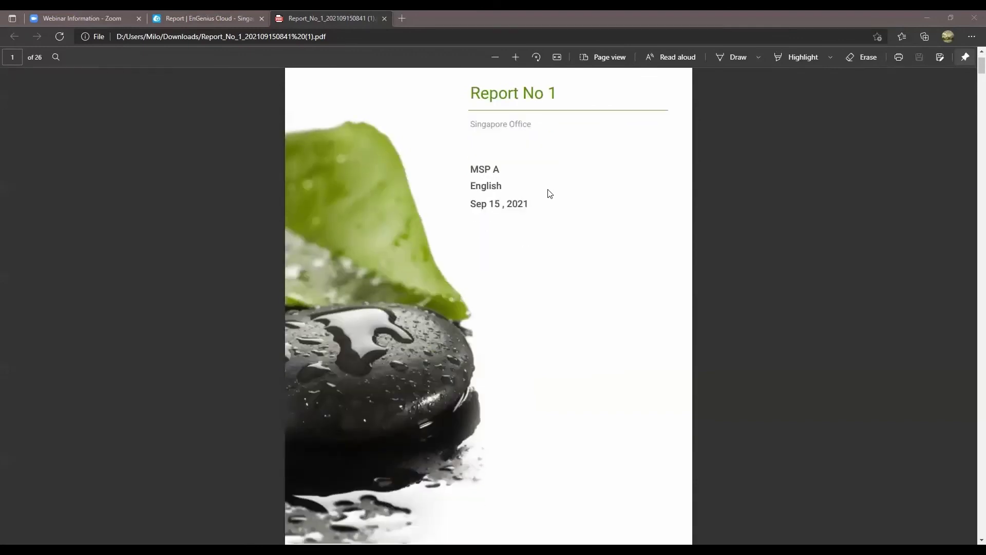
pyautogui.scroll(-10, 572, 258)
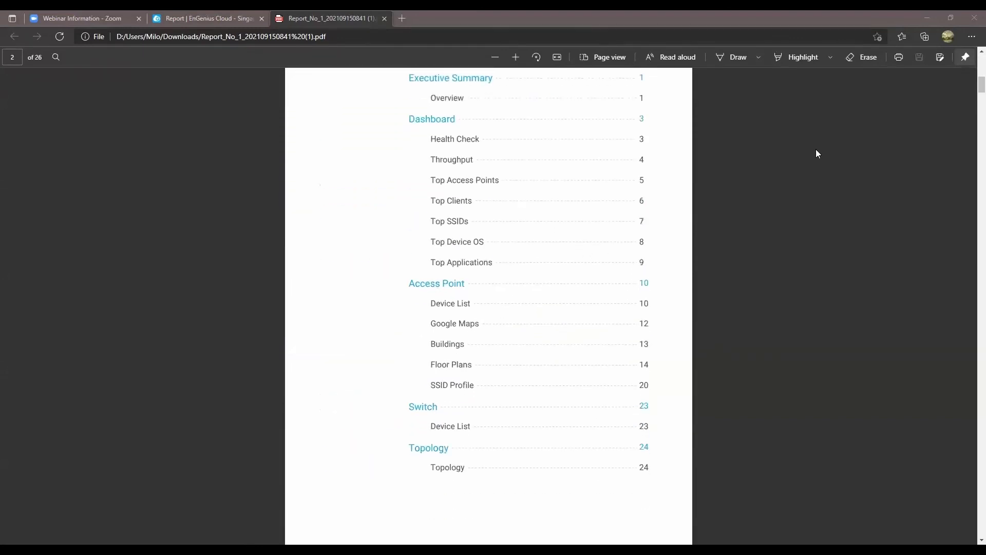
pyautogui.scroll(-10, 633, 198)
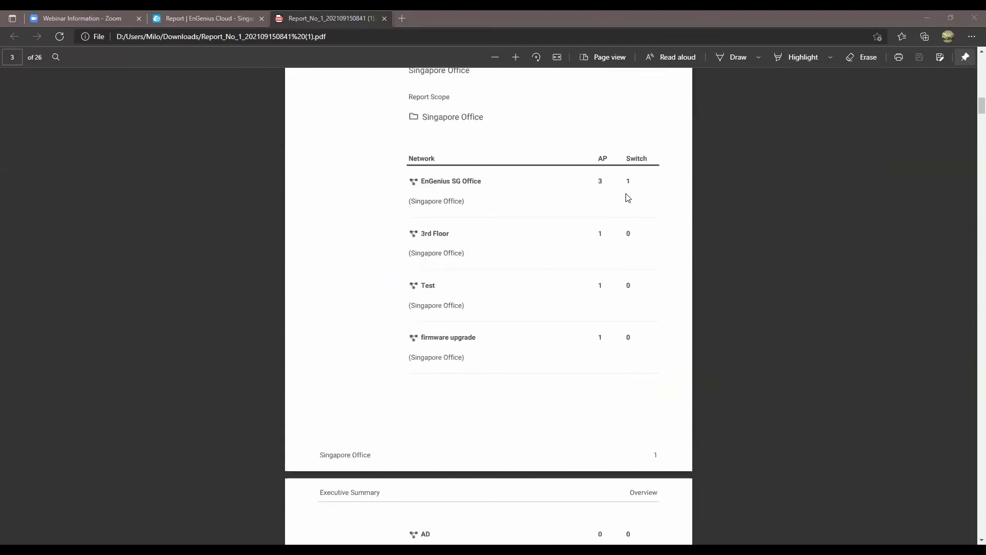
pyautogui.scroll(-10, 971, 111)
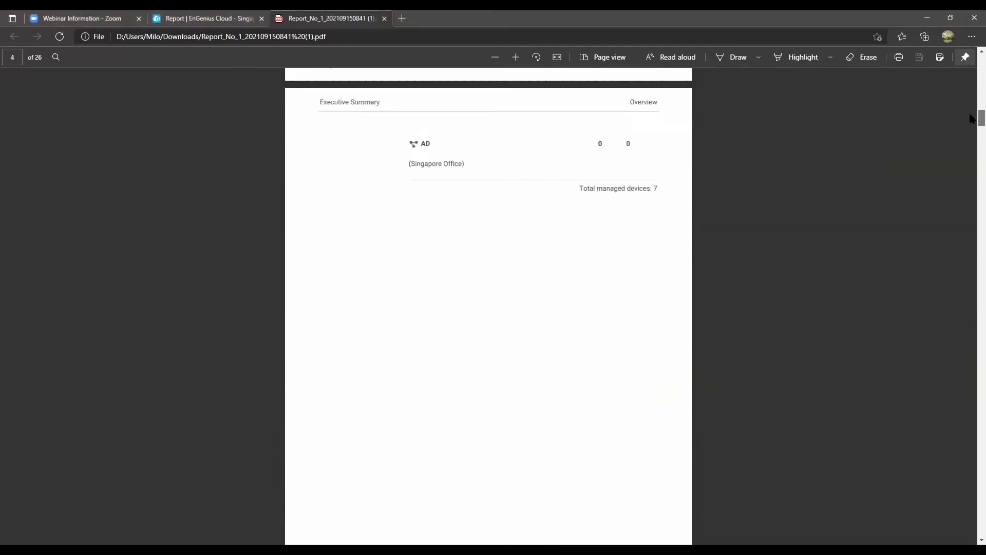
# Step: Examine the report's Dashboard pages, from Health Check and Throughput through Top Access Points, Clients, SSIDs, Device OS and Applications
pyautogui.scroll(-1, 970, 136)
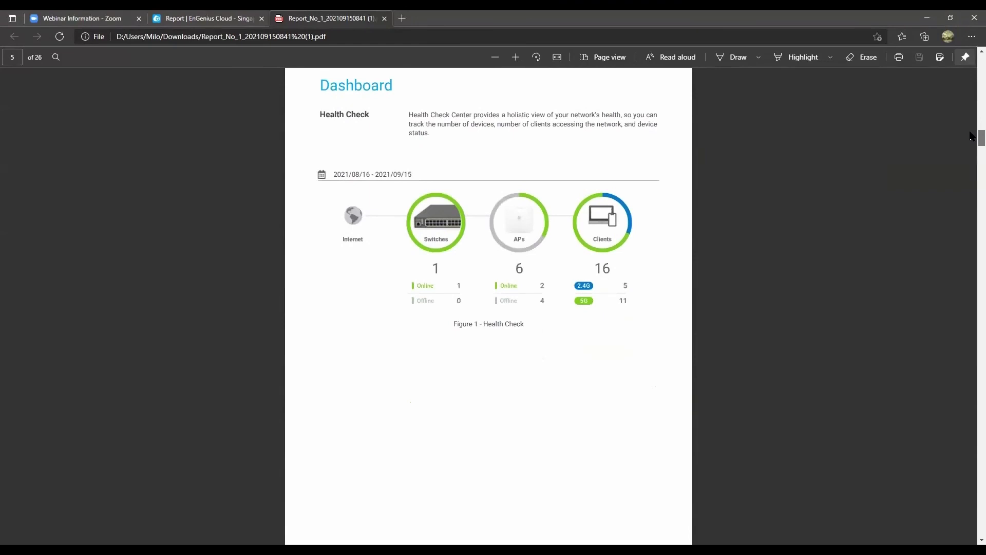
pyautogui.scroll(-4, 971, 136)
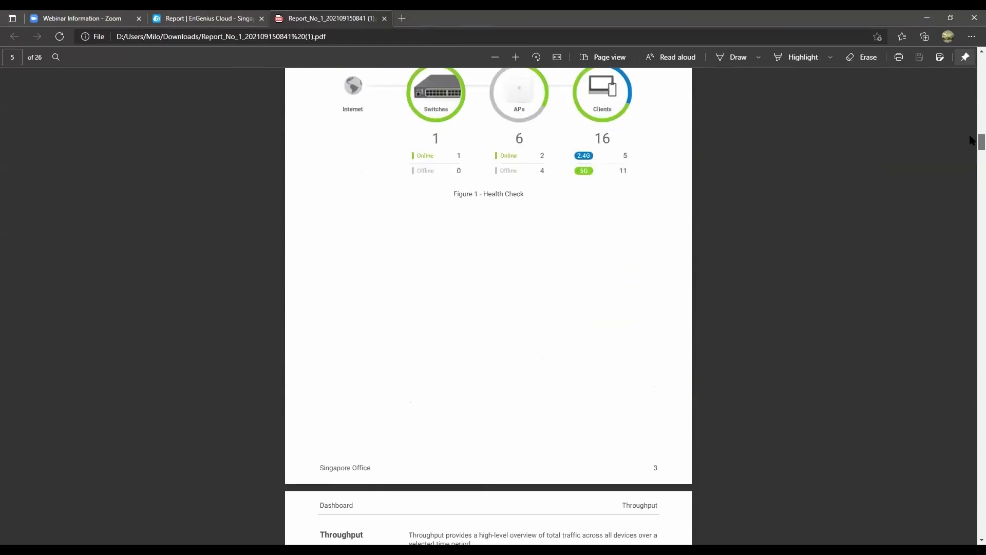
pyautogui.scroll(-7, 971, 147)
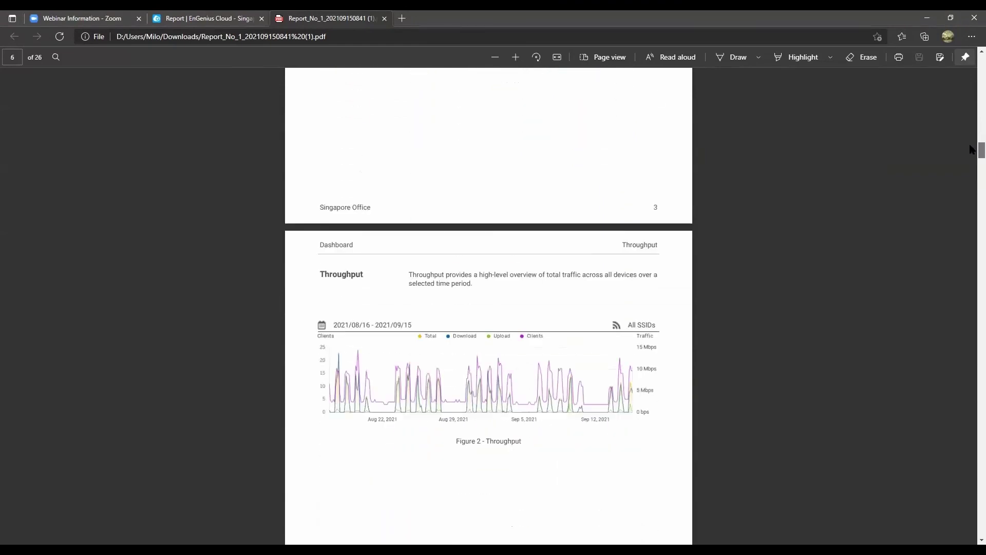
pyautogui.scroll(-15, 971, 155)
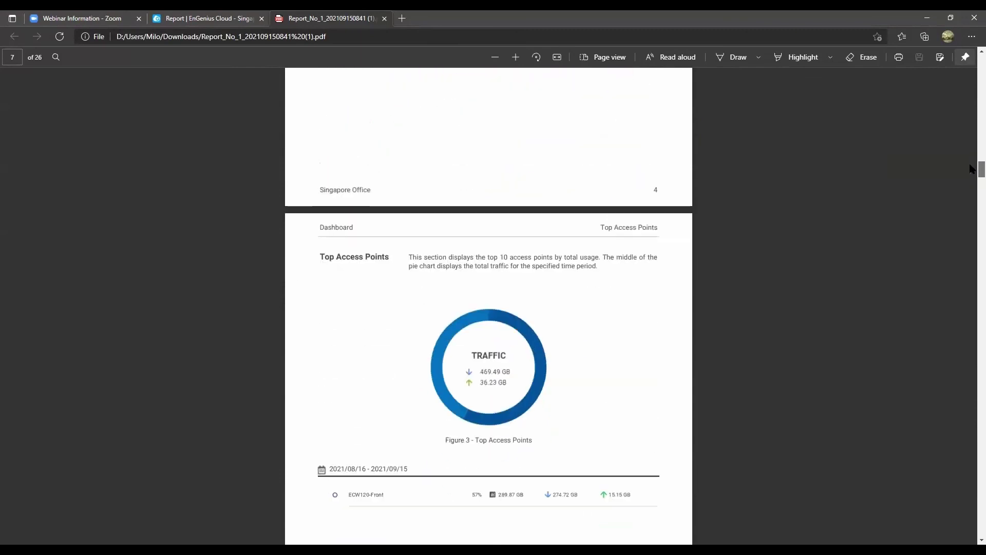
pyautogui.scroll(-17, 970, 190)
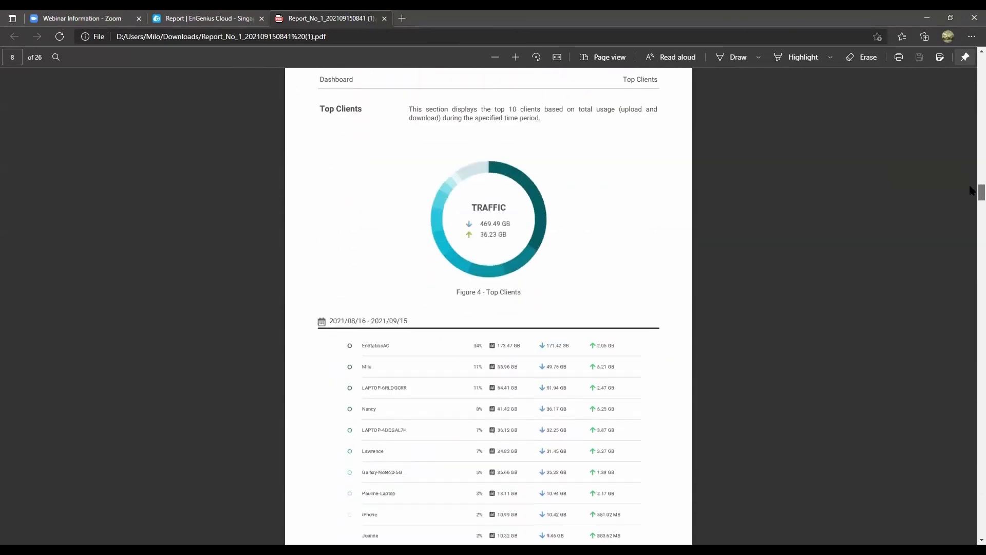
pyautogui.scroll(-8, 971, 211)
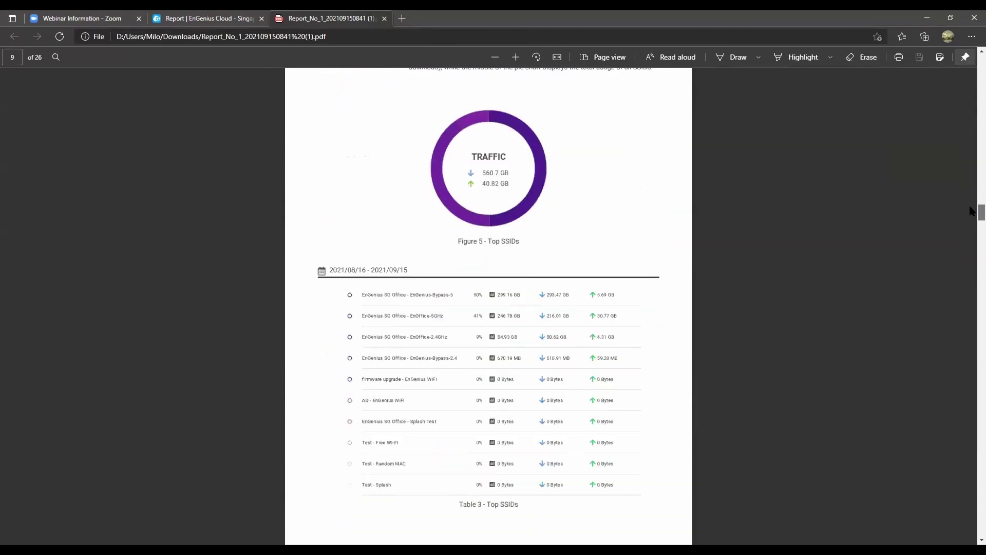
pyautogui.scroll(-7, 970, 225)
pyautogui.scroll(4, 971, 229)
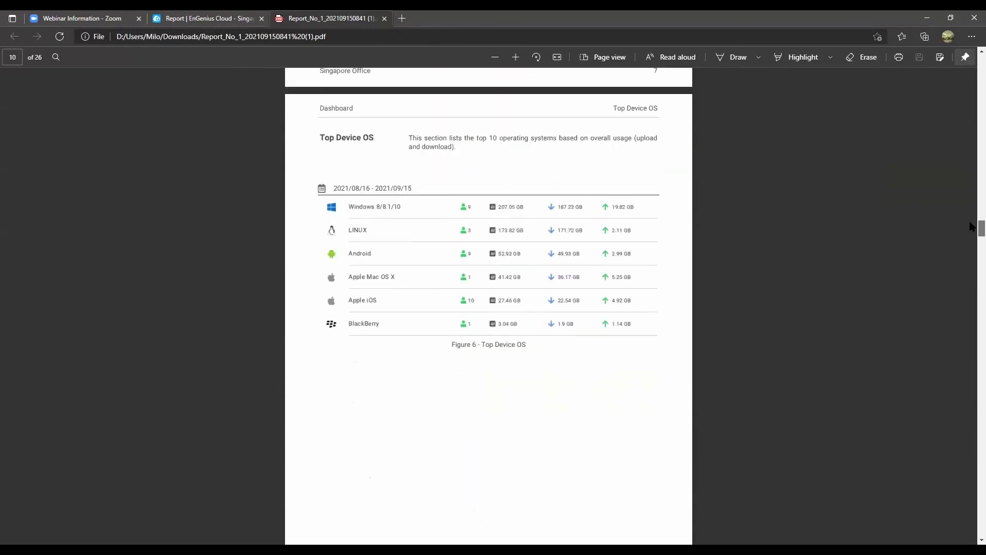
pyautogui.scroll(-10, 970, 230)
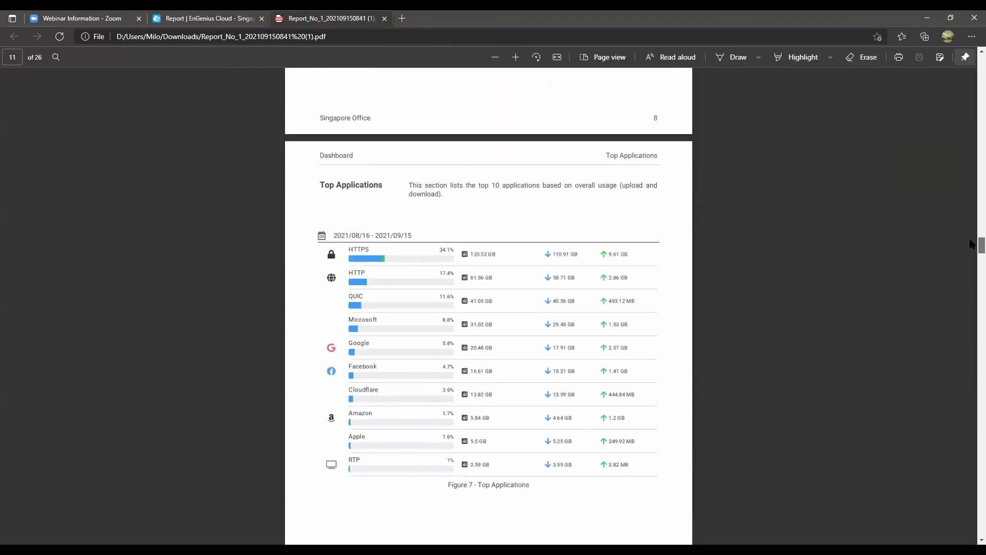
pyautogui.scroll(-1, 971, 248)
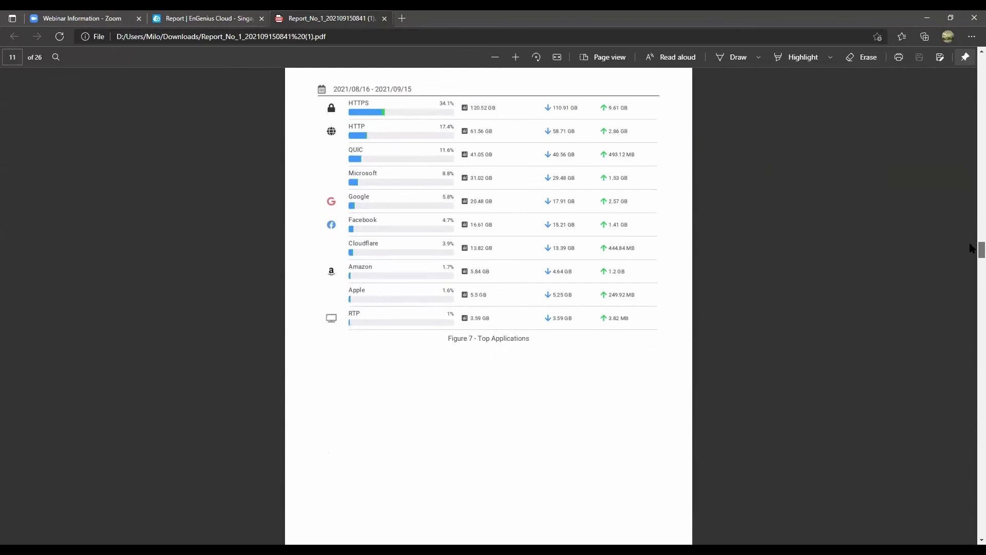
pyautogui.scroll(-1, 971, 248)
# Step: Examine the Access Point section of the report, from the device list to the floor plan heatmaps
pyautogui.scroll(-10, 971, 249)
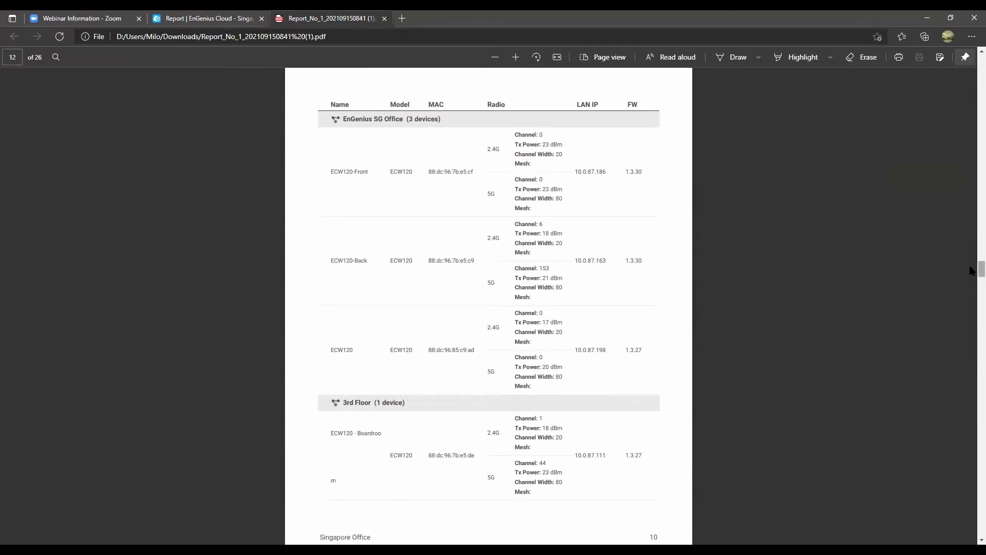
pyautogui.scroll(-3, 972, 268)
pyautogui.scroll(-15, 972, 277)
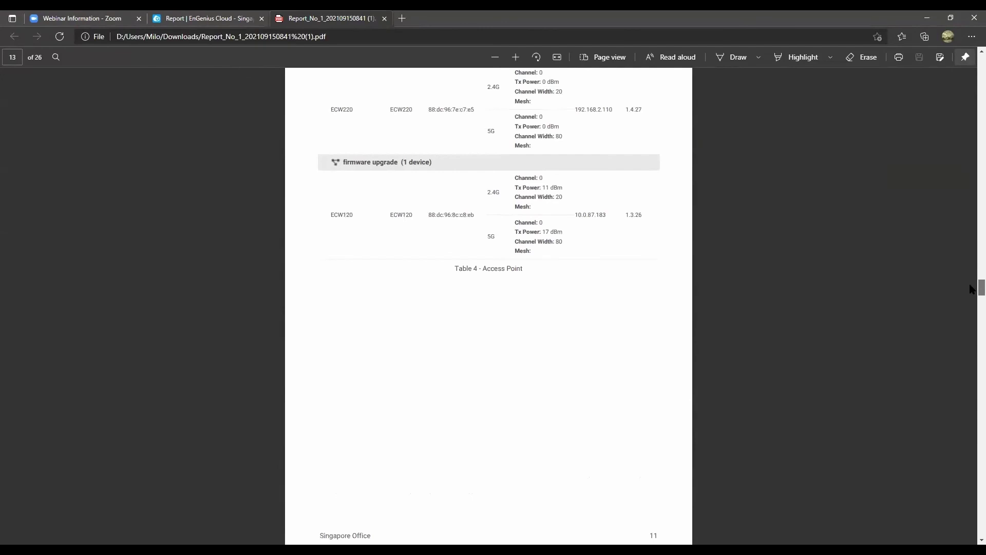
pyautogui.scroll(-15, 972, 289)
pyautogui.scroll(-15, 972, 303)
pyautogui.scroll(-15, 972, 320)
pyautogui.scroll(-5, 972, 355)
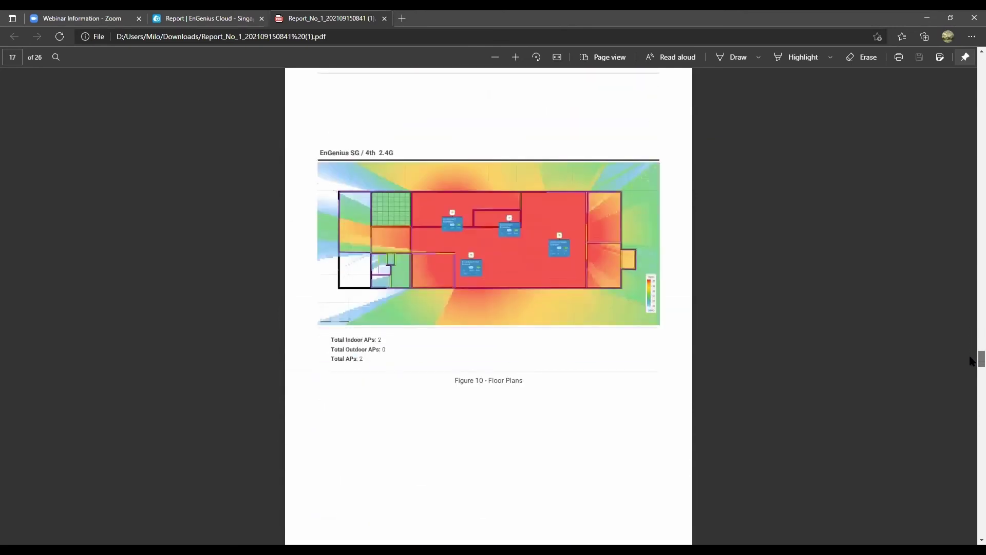
pyautogui.scroll(-15, 972, 369)
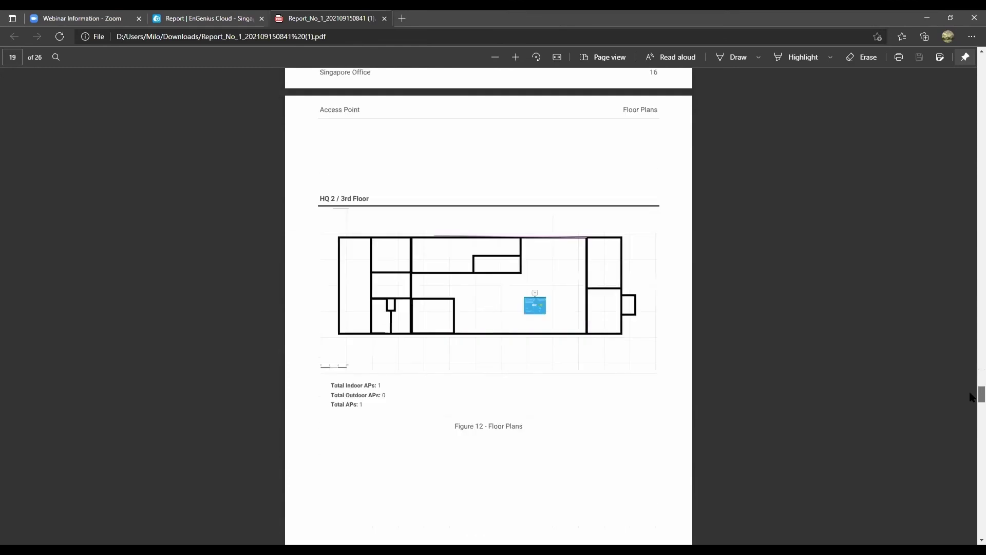
pyautogui.scroll(-15, 972, 400)
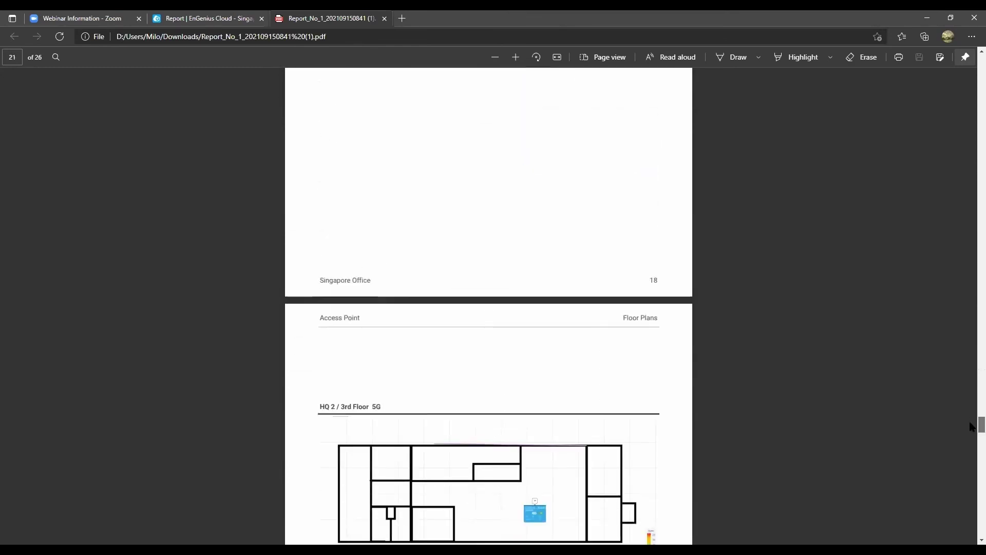
pyautogui.scroll(-10, 971, 431)
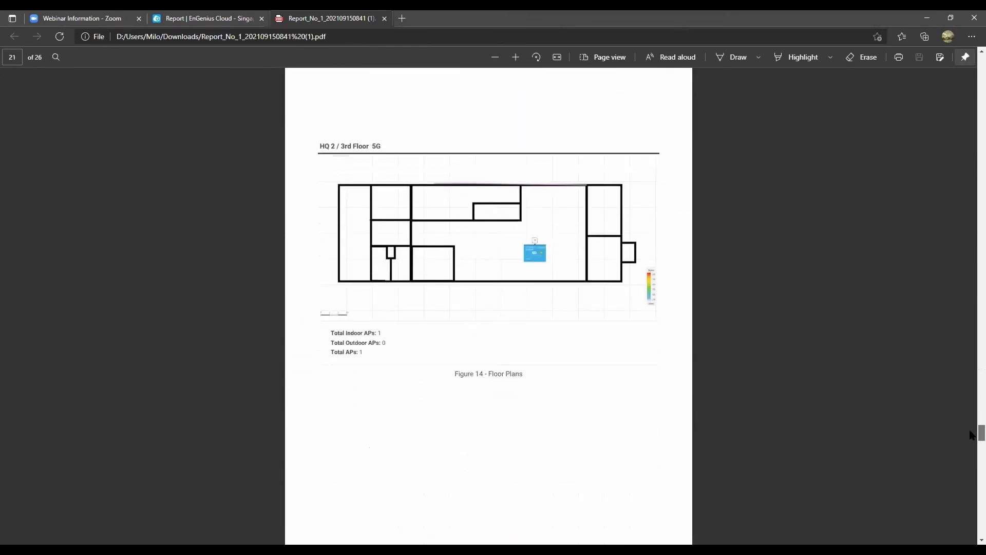
# Step: Review the SSID Profile and Topology pages of the report and close the PDF
pyautogui.scroll(-7, 972, 447)
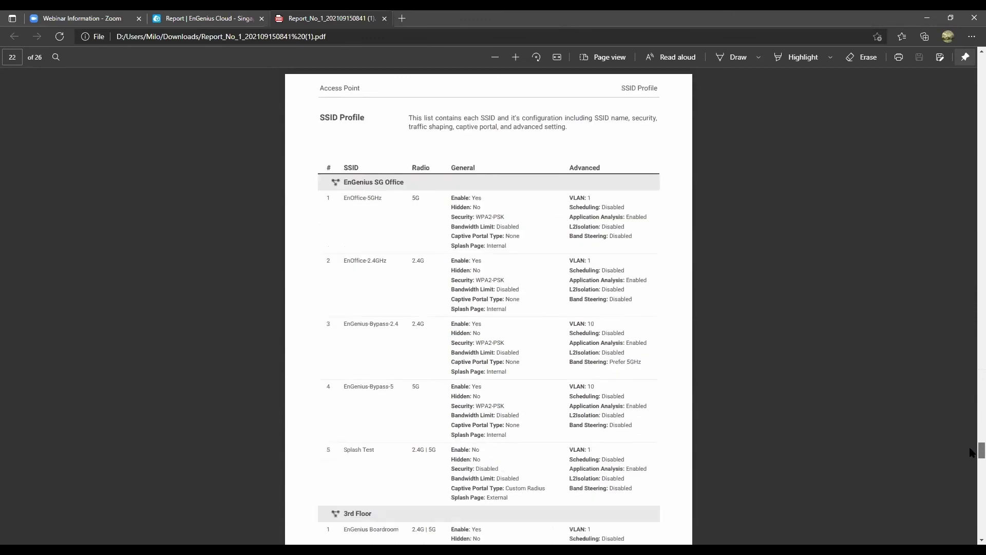
pyautogui.scroll(-15, 972, 452)
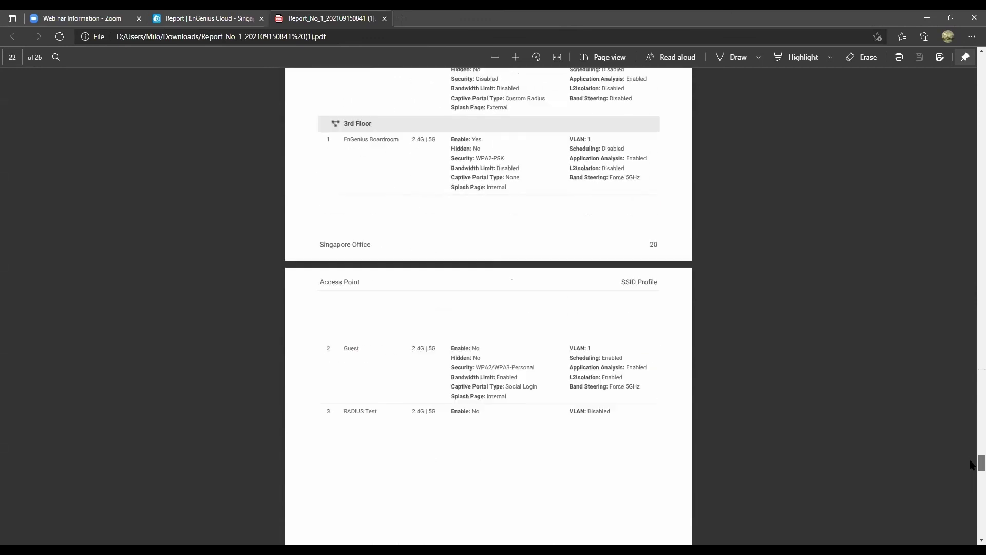
pyautogui.moveTo(972, 487); pyautogui.dragTo(972, 534)
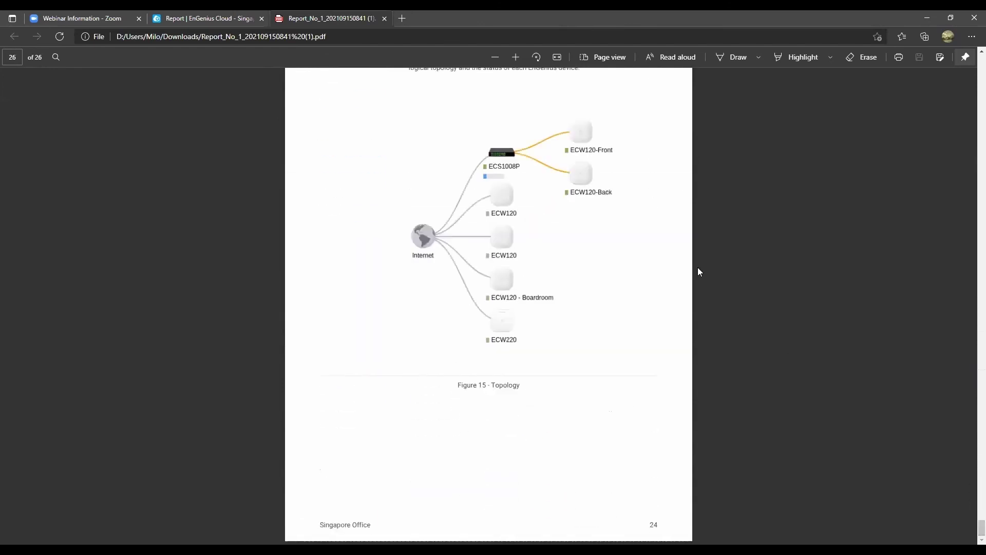
pyautogui.click(384, 19)
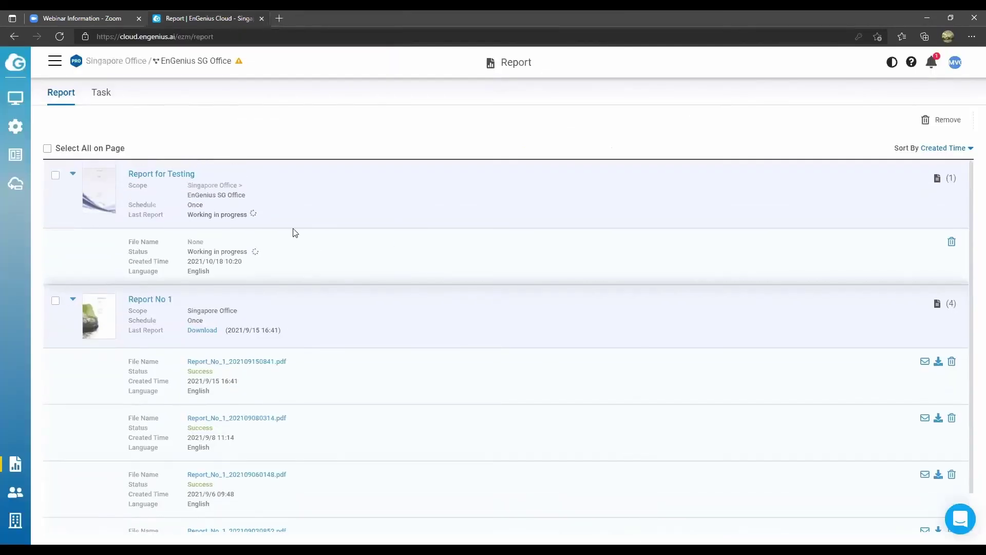
# Step: Collapse the files of Report No 1, download the last report of Report for Testing and open the PDF
pyautogui.scroll(-1, 399, 418)
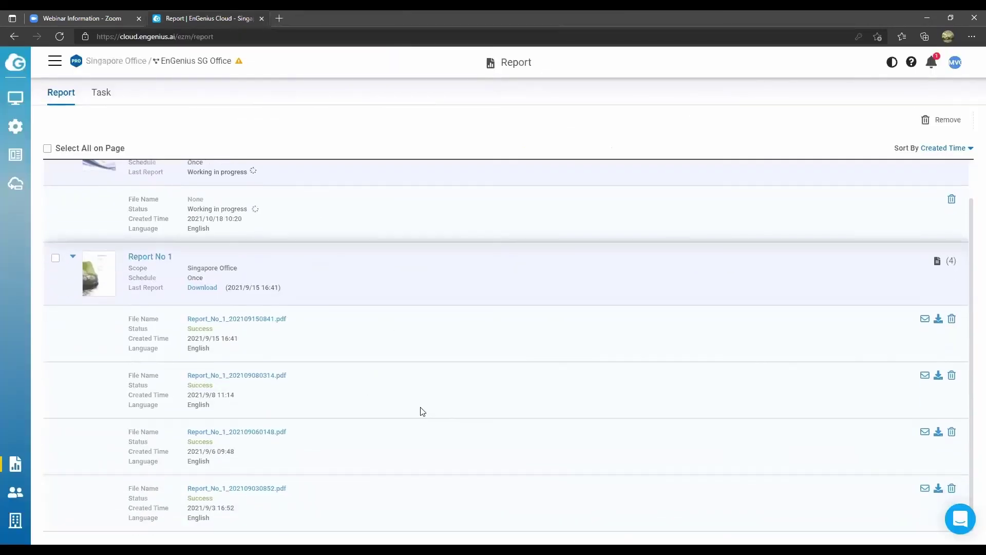
pyautogui.click(72, 256)
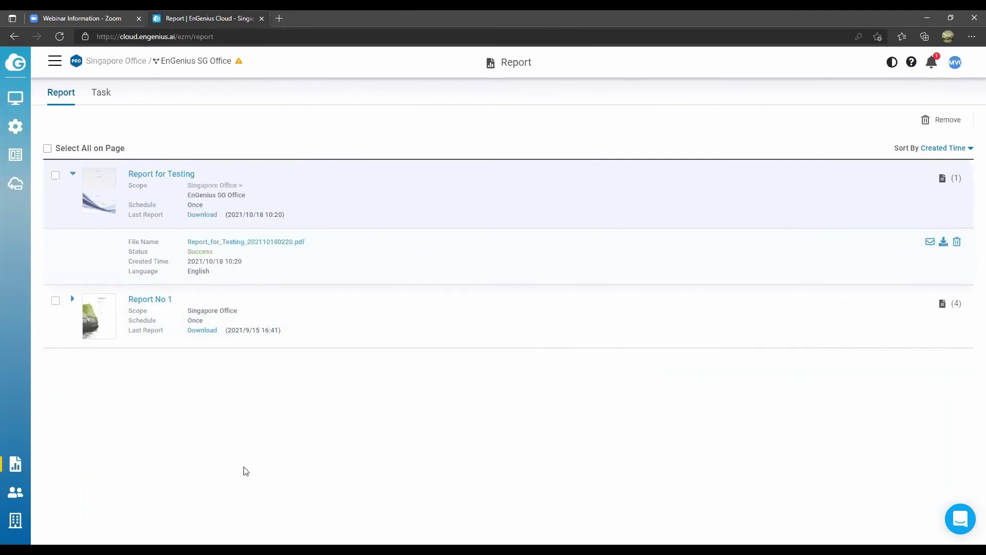
pyautogui.click(208, 215)
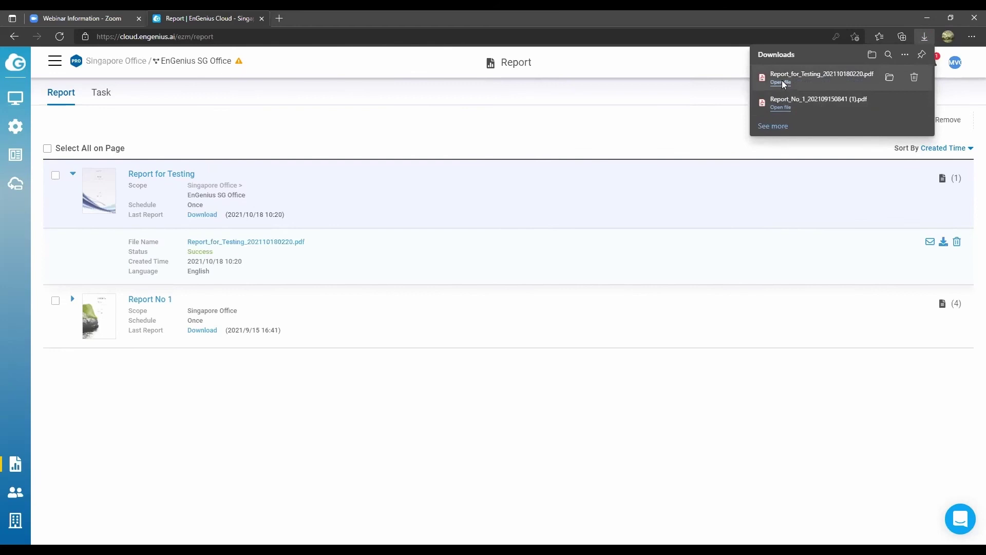
# Step: Skim the Report for Testing PDF from the executive summary to the Top SSIDs page and close it
pyautogui.scroll(-20, 709, 198)
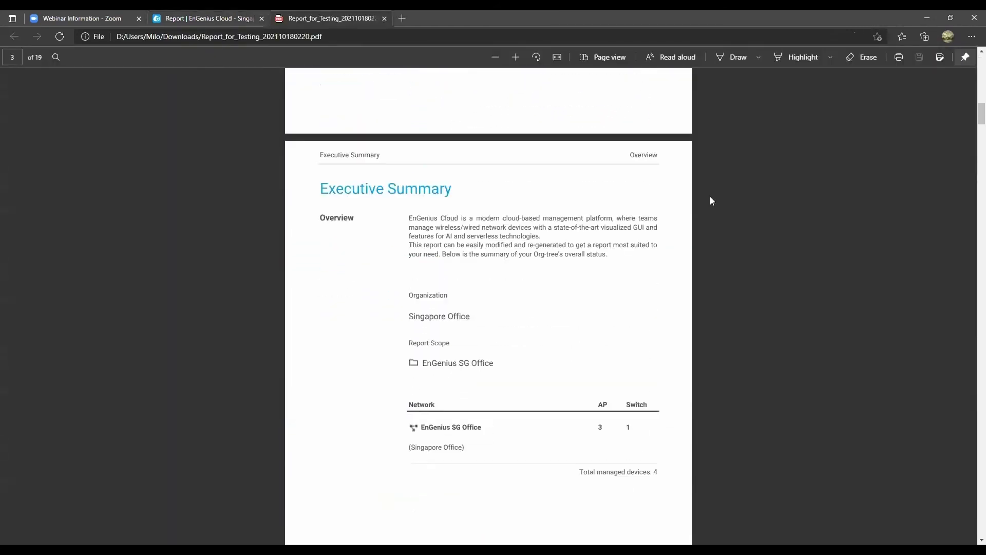
pyautogui.scroll(-15, 712, 201)
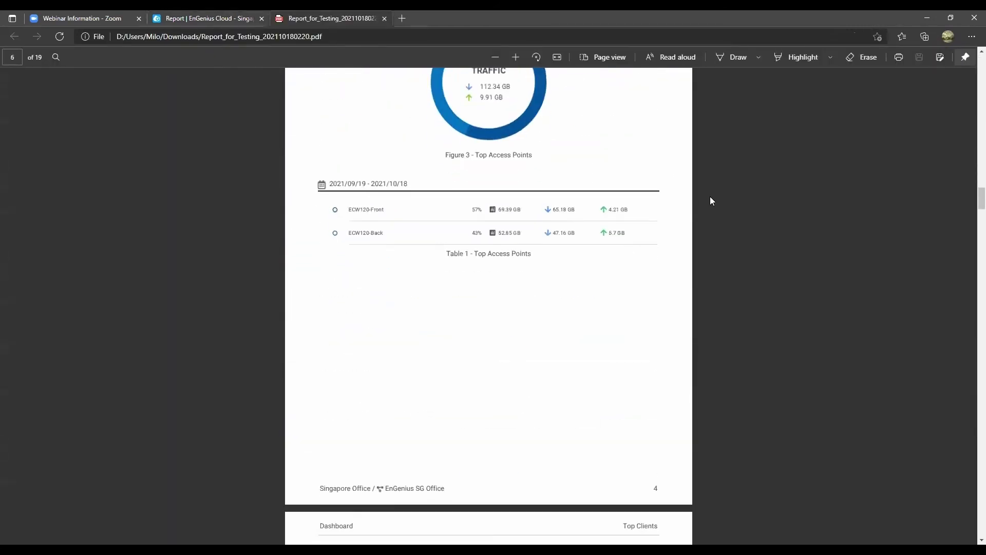
pyautogui.scroll(-10, 713, 201)
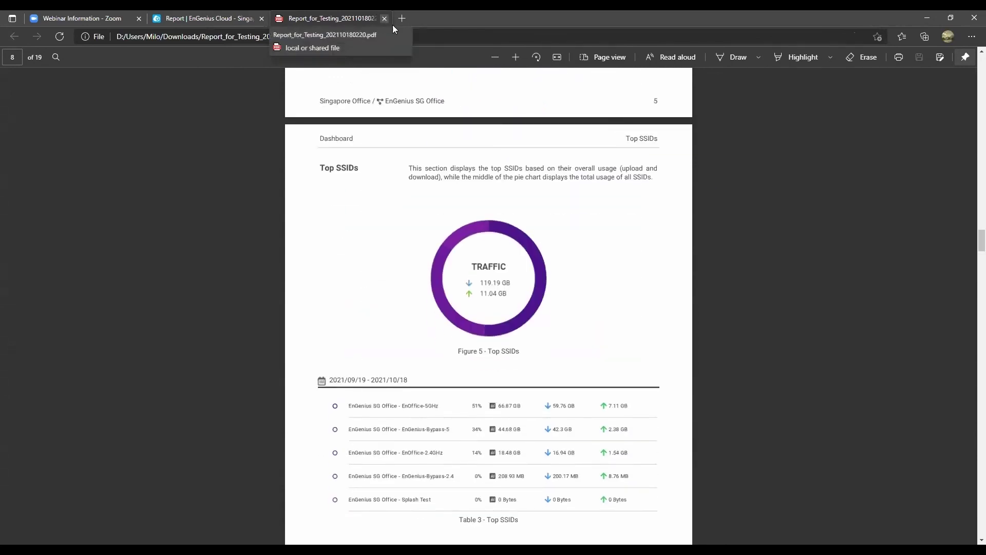
pyautogui.click(385, 19)
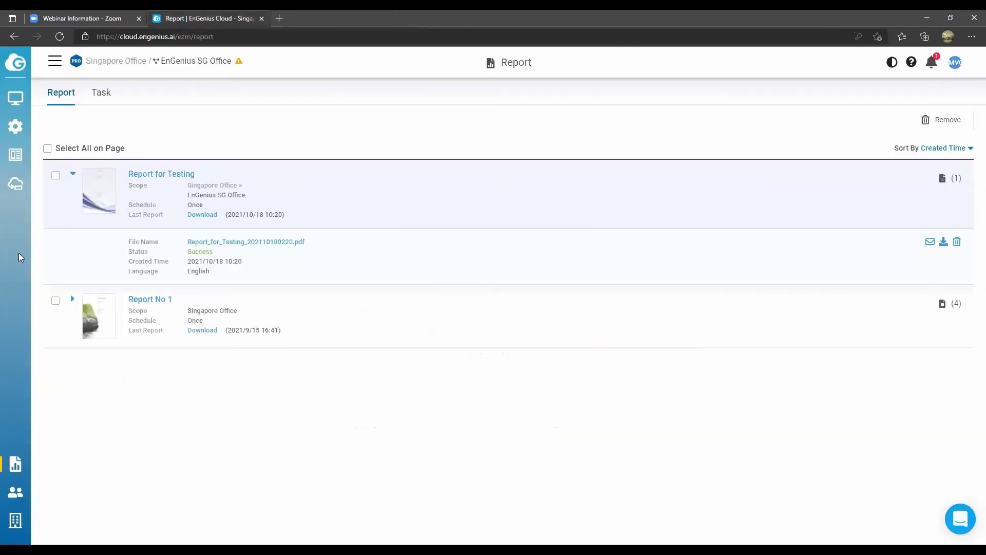
# Step: Start a new team member invitation with the invitee's email address and try the permission options for the Singapore Office organization
pyautogui.click(16, 492)
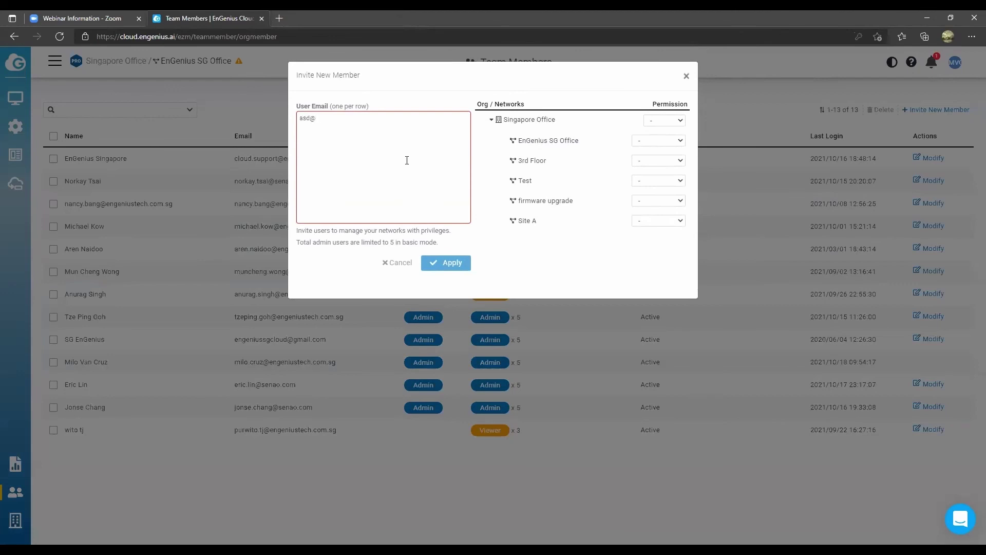
pyautogui.write('.com')
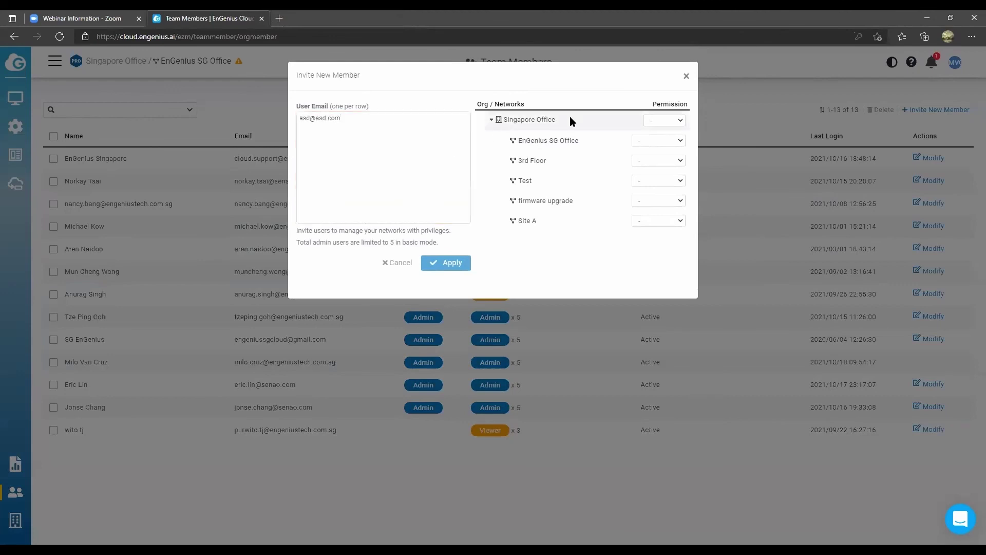
pyautogui.click(678, 121)
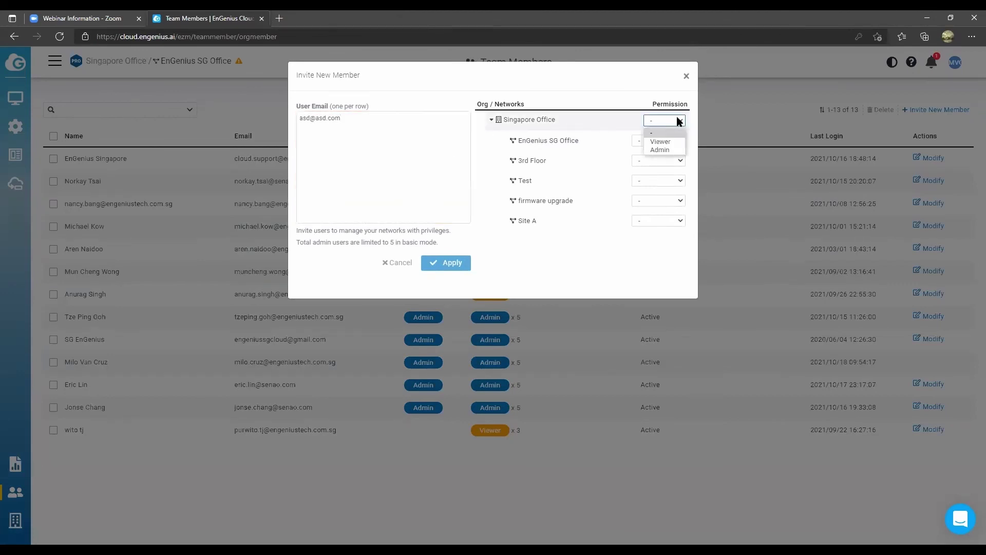
pyautogui.click(666, 121)
pyautogui.click(666, 120)
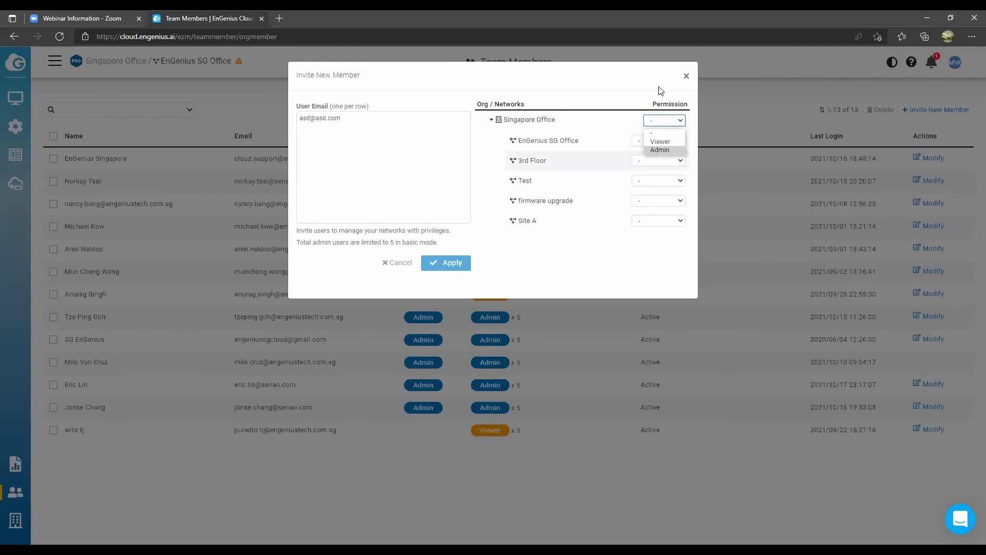
pyautogui.click(661, 150)
pyautogui.click(666, 120)
pyautogui.click(661, 130)
# Step: Set the invitee's permission for the EnGenius SG Office network to Front-desk
pyautogui.click(646, 144)
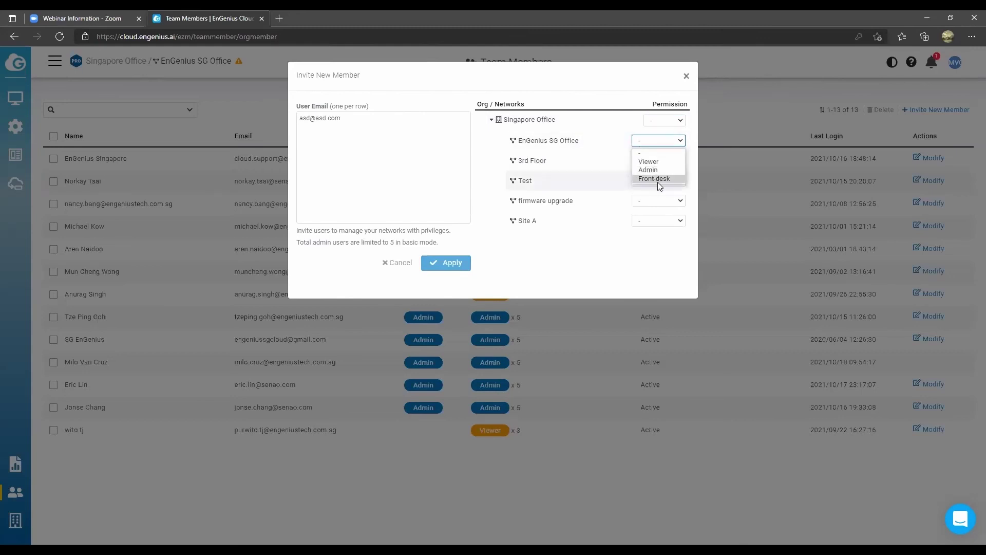
pyautogui.click(655, 180)
pyautogui.moveTo(519, 140); pyautogui.dragTo(579, 141)
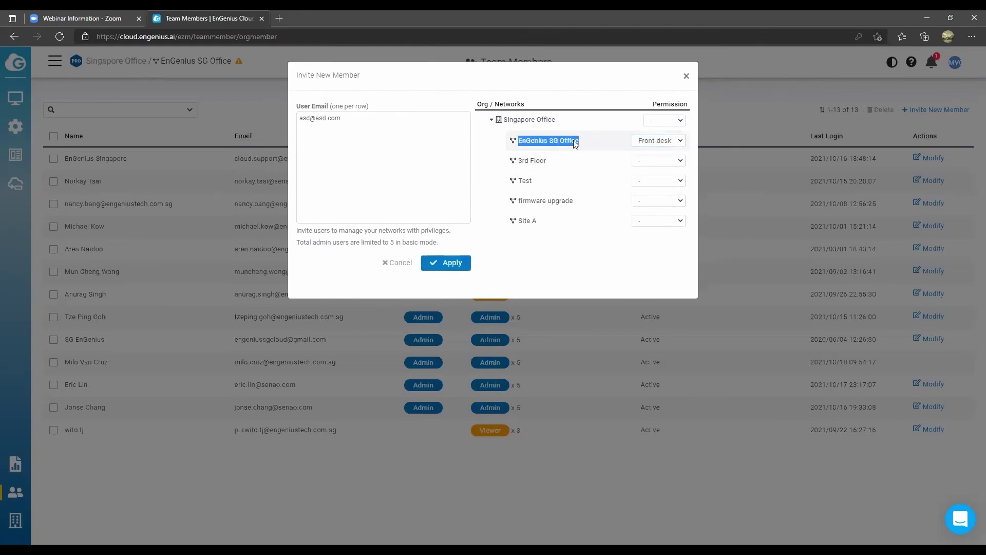
pyautogui.click(657, 239)
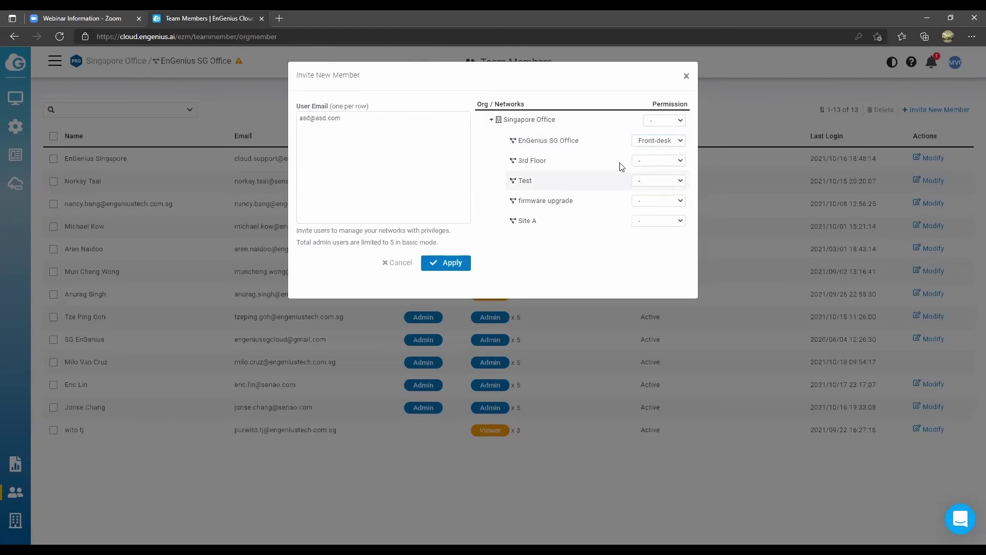
# Step: Set the invitee's permission to Admin for 3rd Floor and Viewer for firmware upgrade, and discard the invitation
pyautogui.click(668, 162)
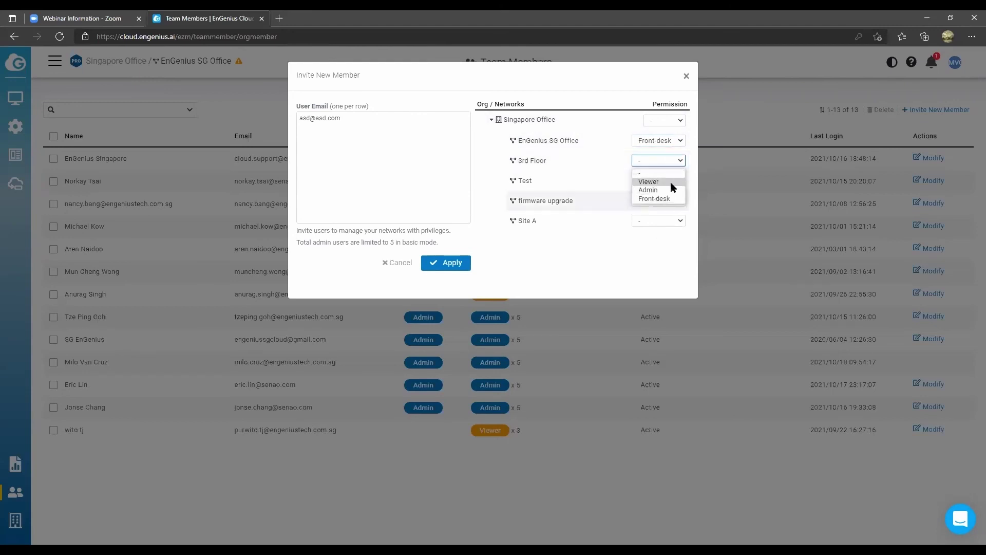
pyautogui.click(658, 190)
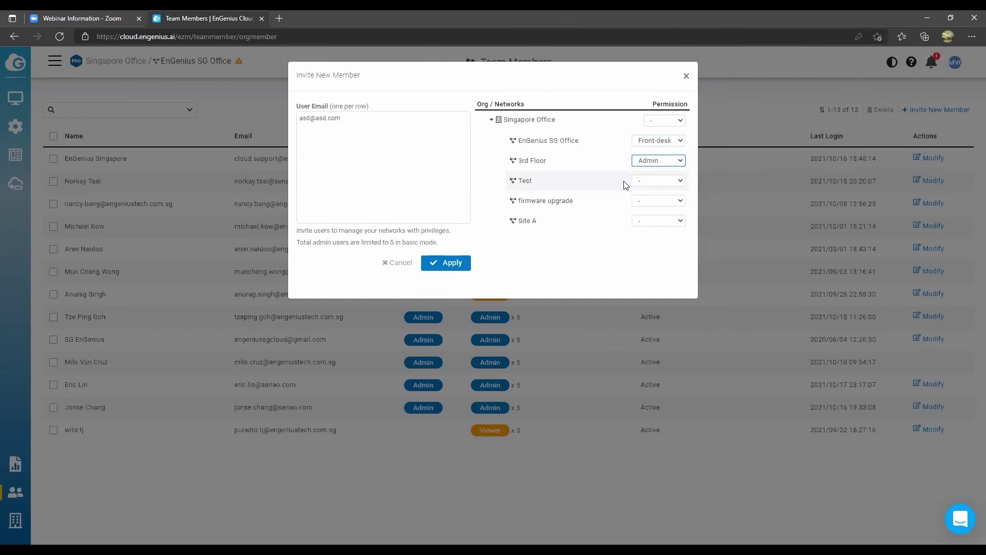
pyautogui.click(646, 203)
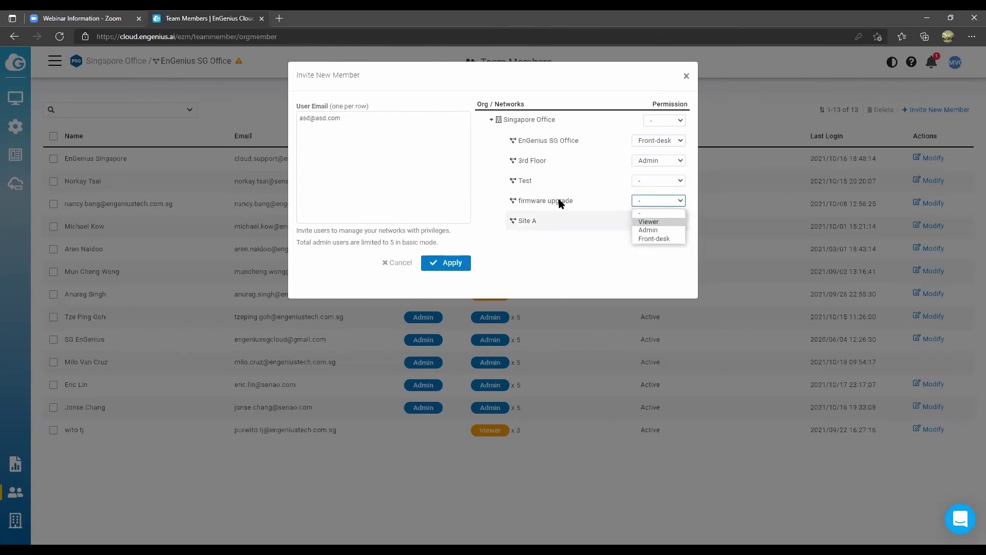
pyautogui.press('Return')
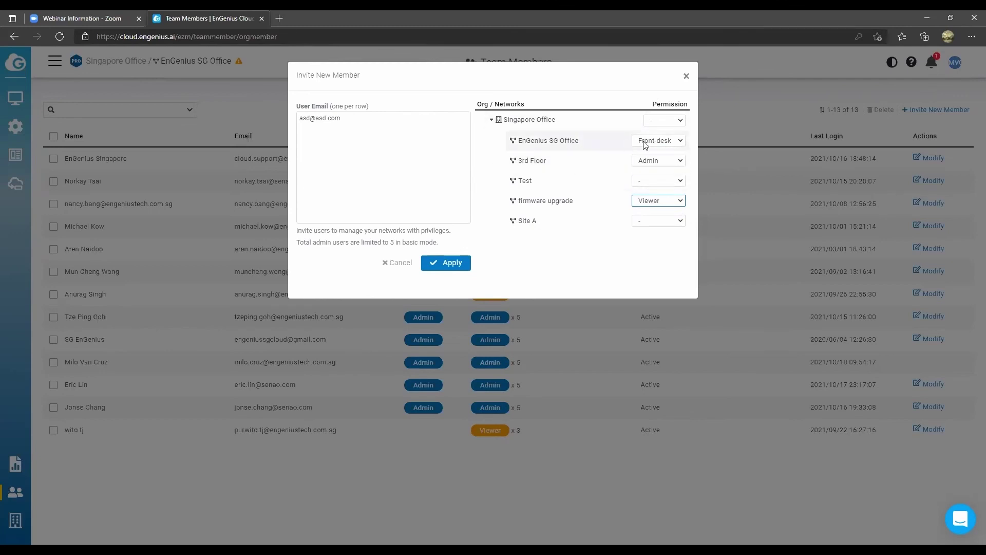
pyautogui.click(686, 76)
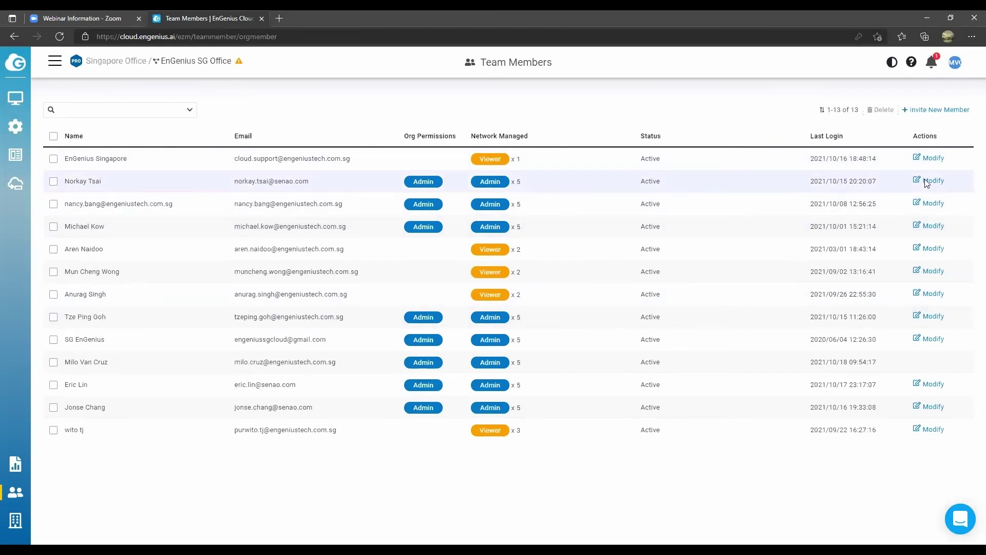
# Step: View an existing member's permission settings without changing them, and select and deselect one member in the list
pyautogui.click(540, 217)
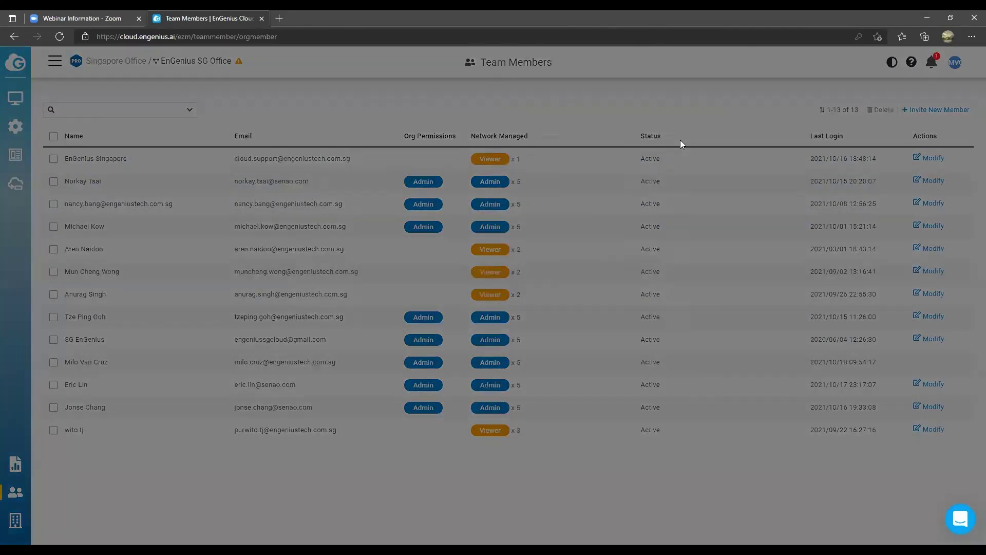
pyautogui.click(686, 77)
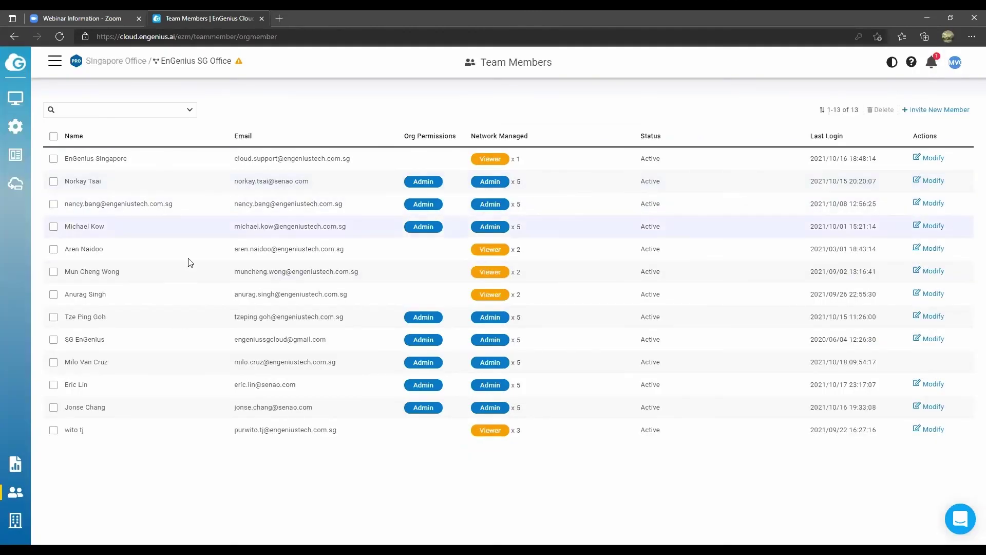
pyautogui.click(54, 272)
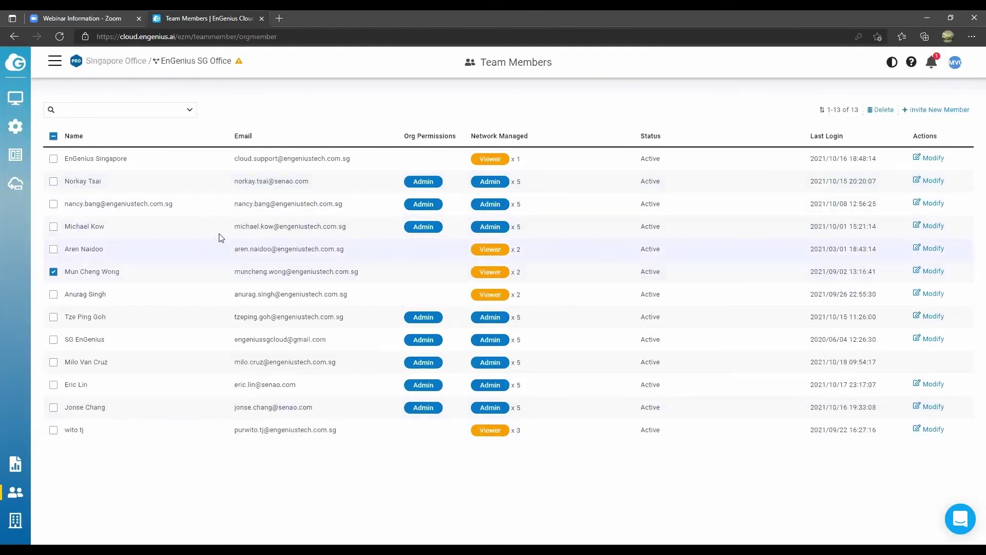
pyautogui.click(53, 272)
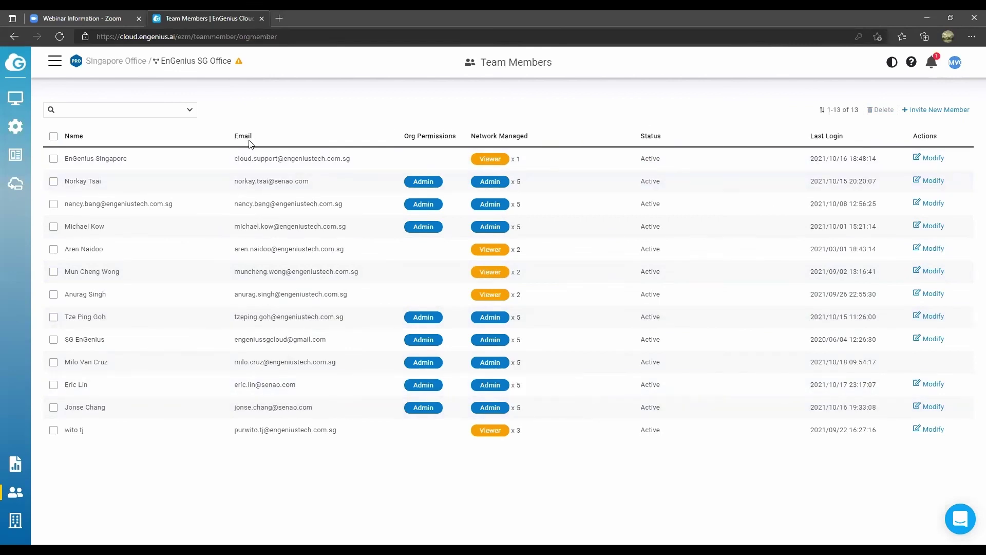
# Step: Open the organization's Inventory & License page and view its list of registered devices
pyautogui.moveTo(15, 520)
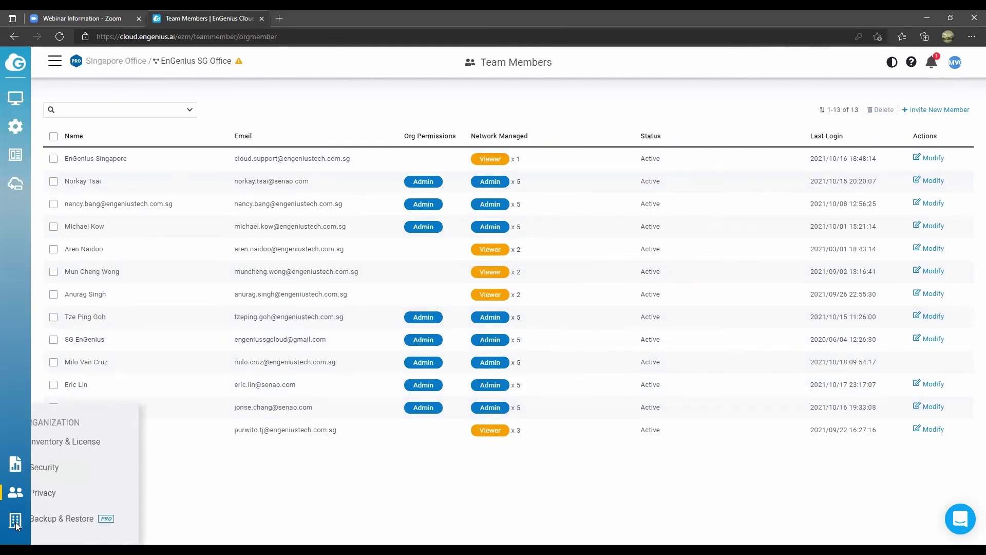
pyautogui.click(86, 445)
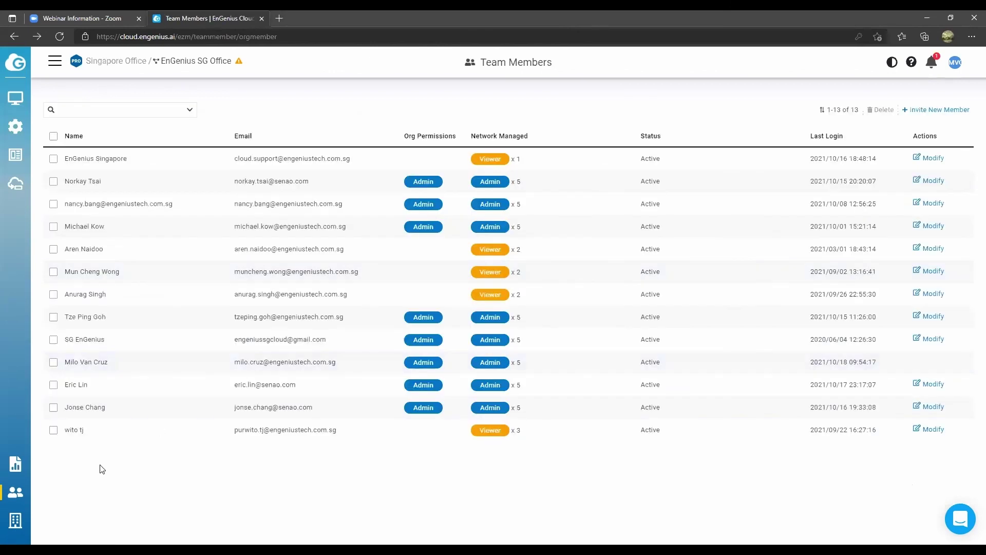
pyautogui.moveTo(16, 520)
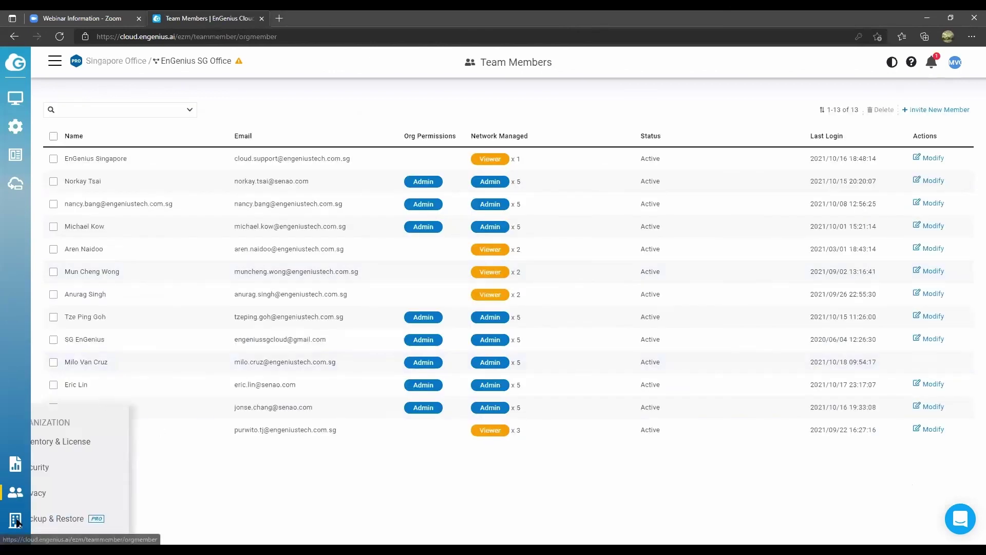
pyautogui.click(82, 442)
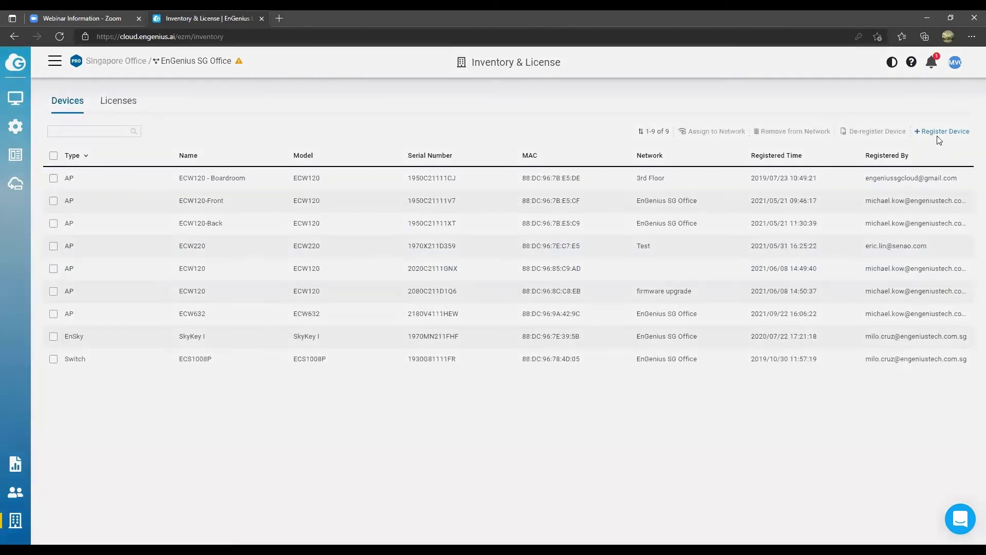
# Step: Review the device registration form with its serial number entry and mobile app codes, and close it without registering anything
pyautogui.click(940, 132)
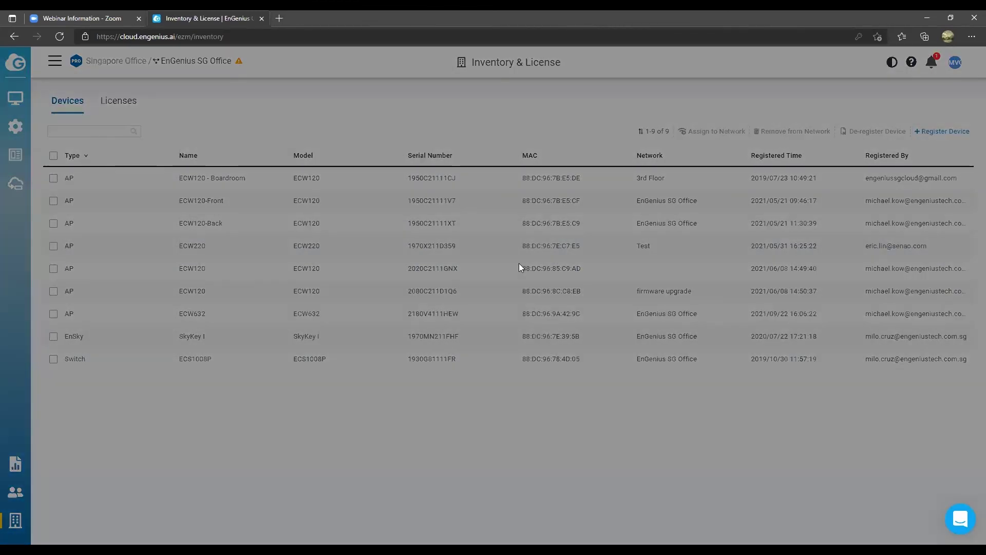
pyautogui.click(408, 171)
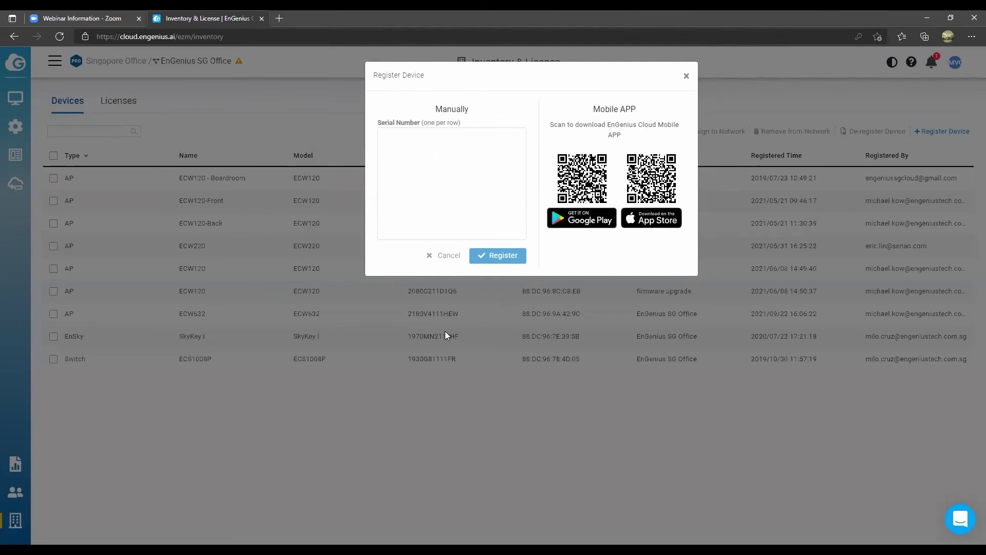
pyautogui.click(685, 77)
pyautogui.moveTo(24, 520)
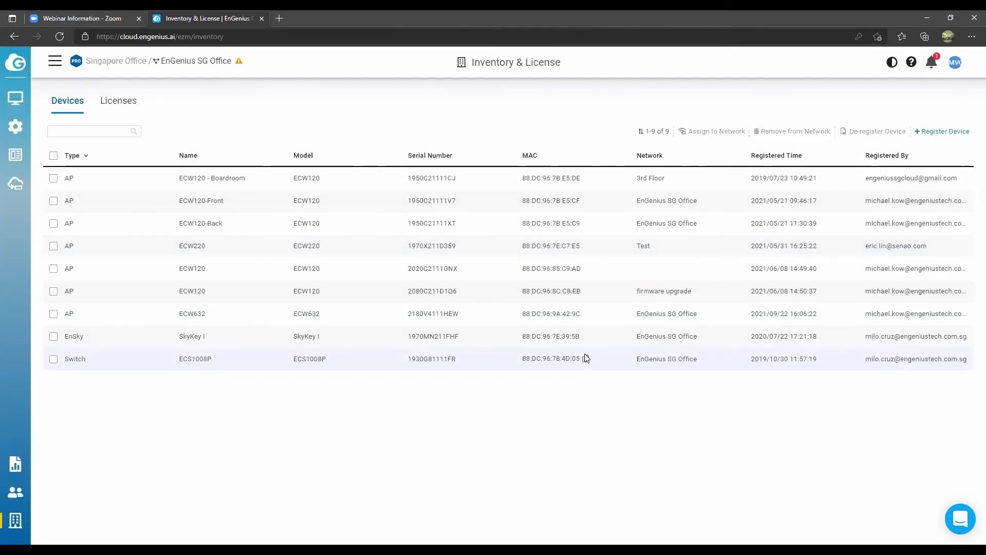